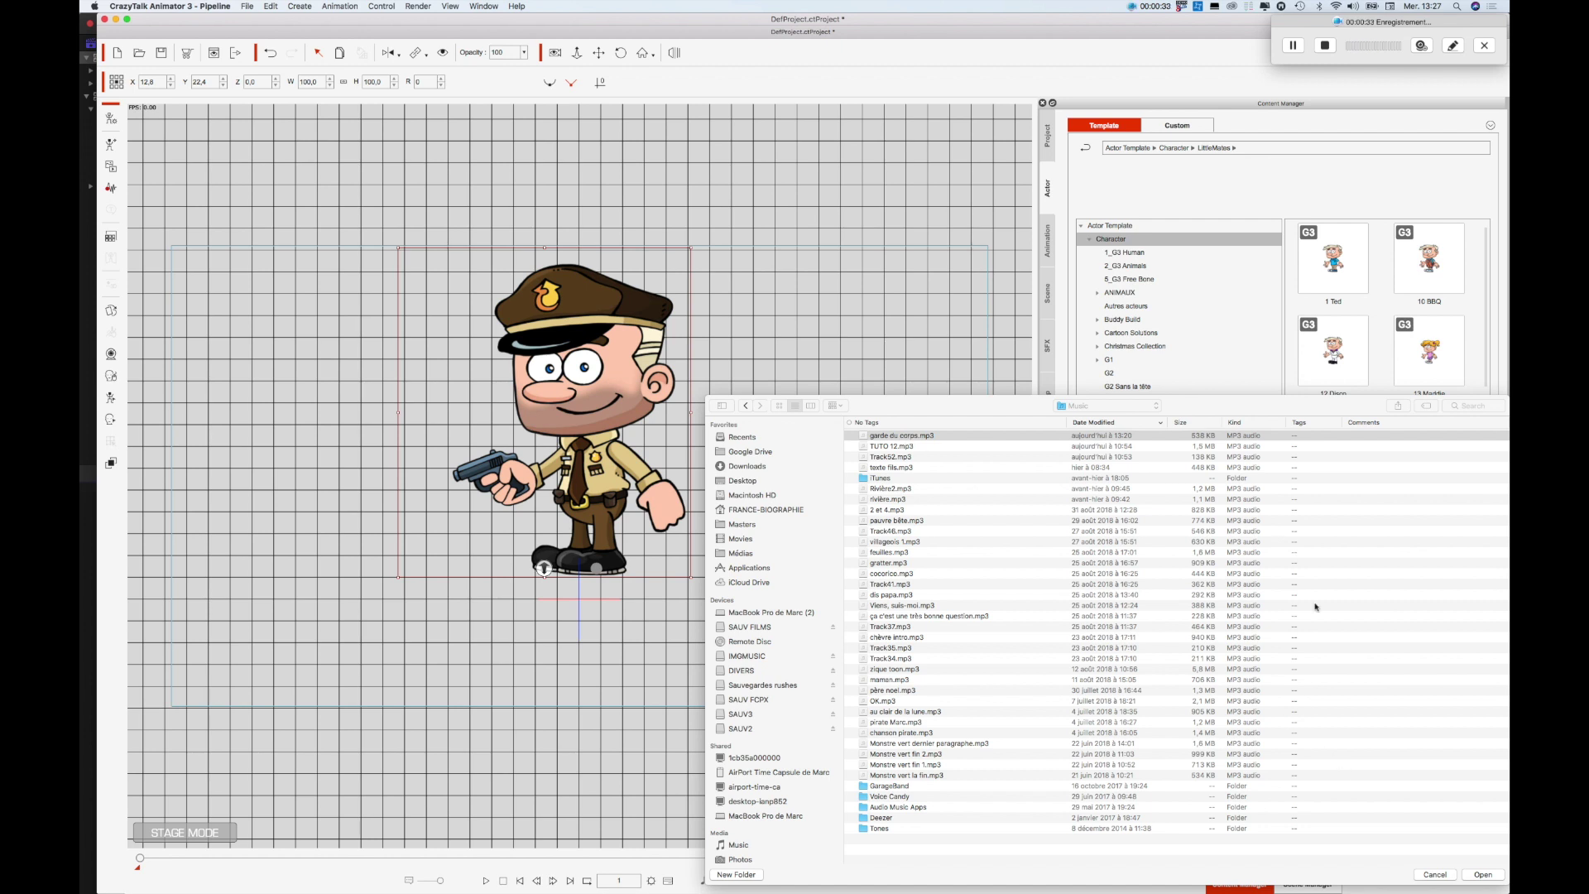
Step: Import garde du corps.mp3 as the guard's voice and open the timeline at the first frame
{"action": "left_click", "coordinate": [1493, 876]}
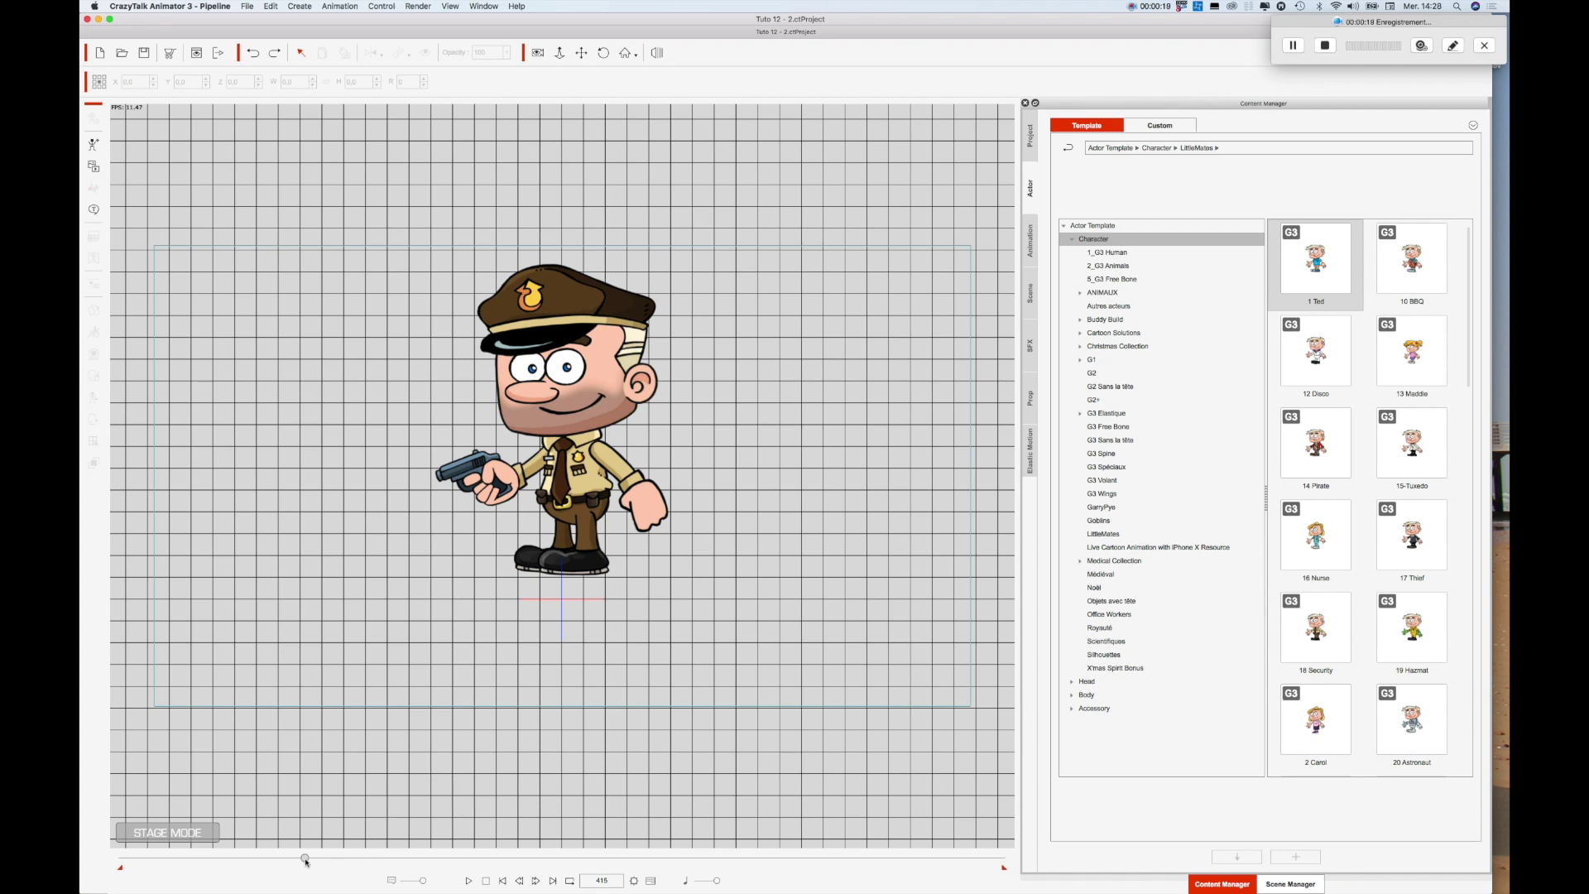
{"action": "left_click_drag", "start_coordinate": [307, 859], "coordinate": [108, 861]}
{"action": "left_click", "coordinate": [651, 881]}
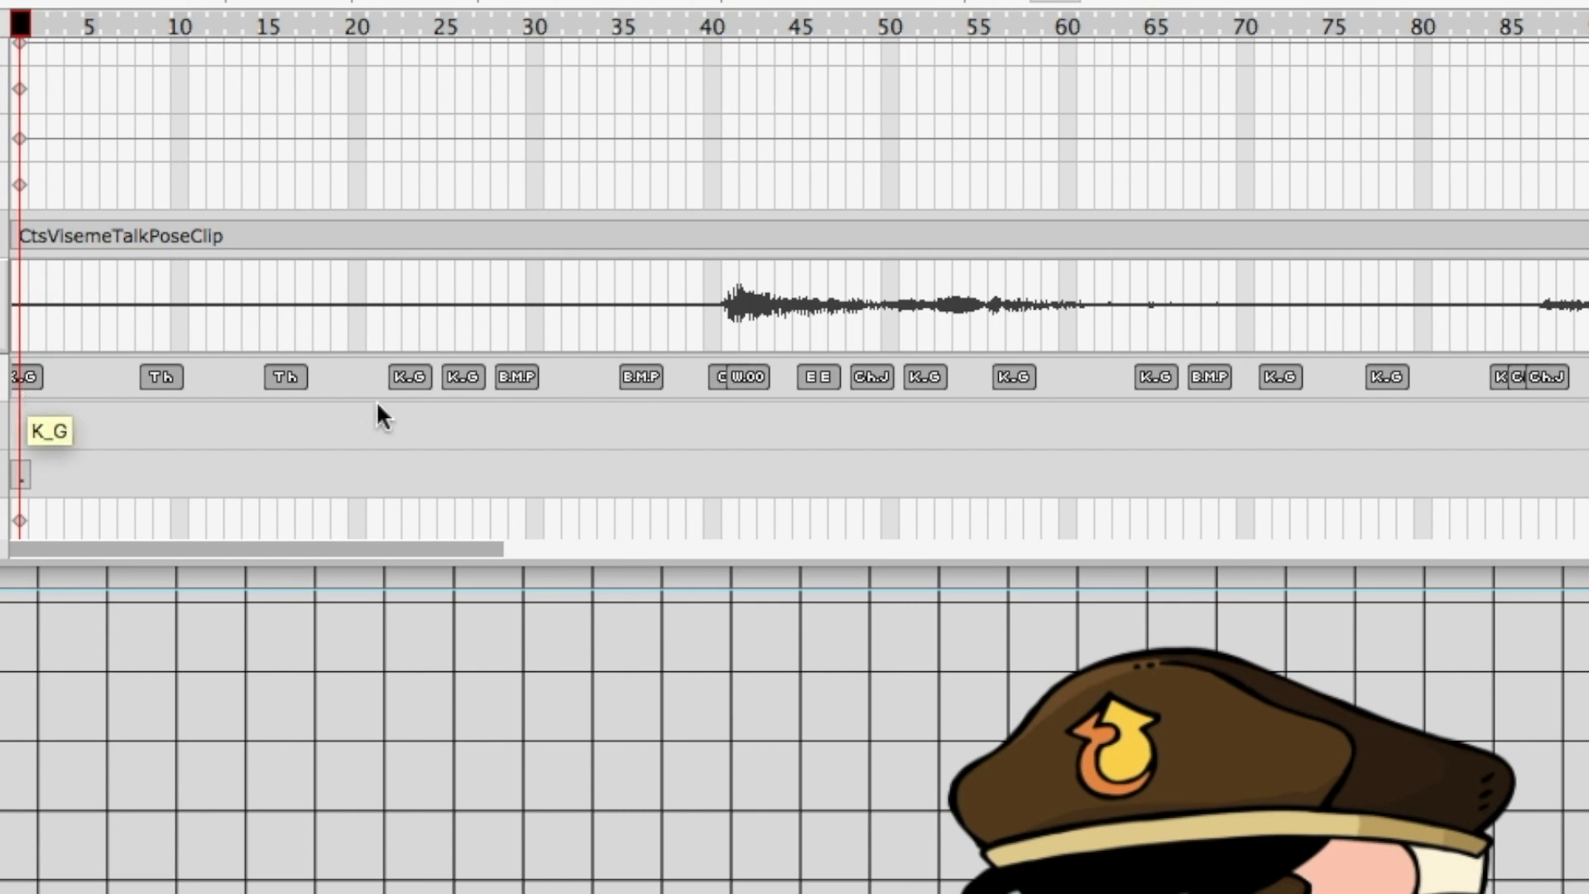
Step: Set the first K_G lip key's expressiveness to 0 and change the Th lip key at frame 9 to (None)
{"action": "left_click", "coordinate": [26, 377]}
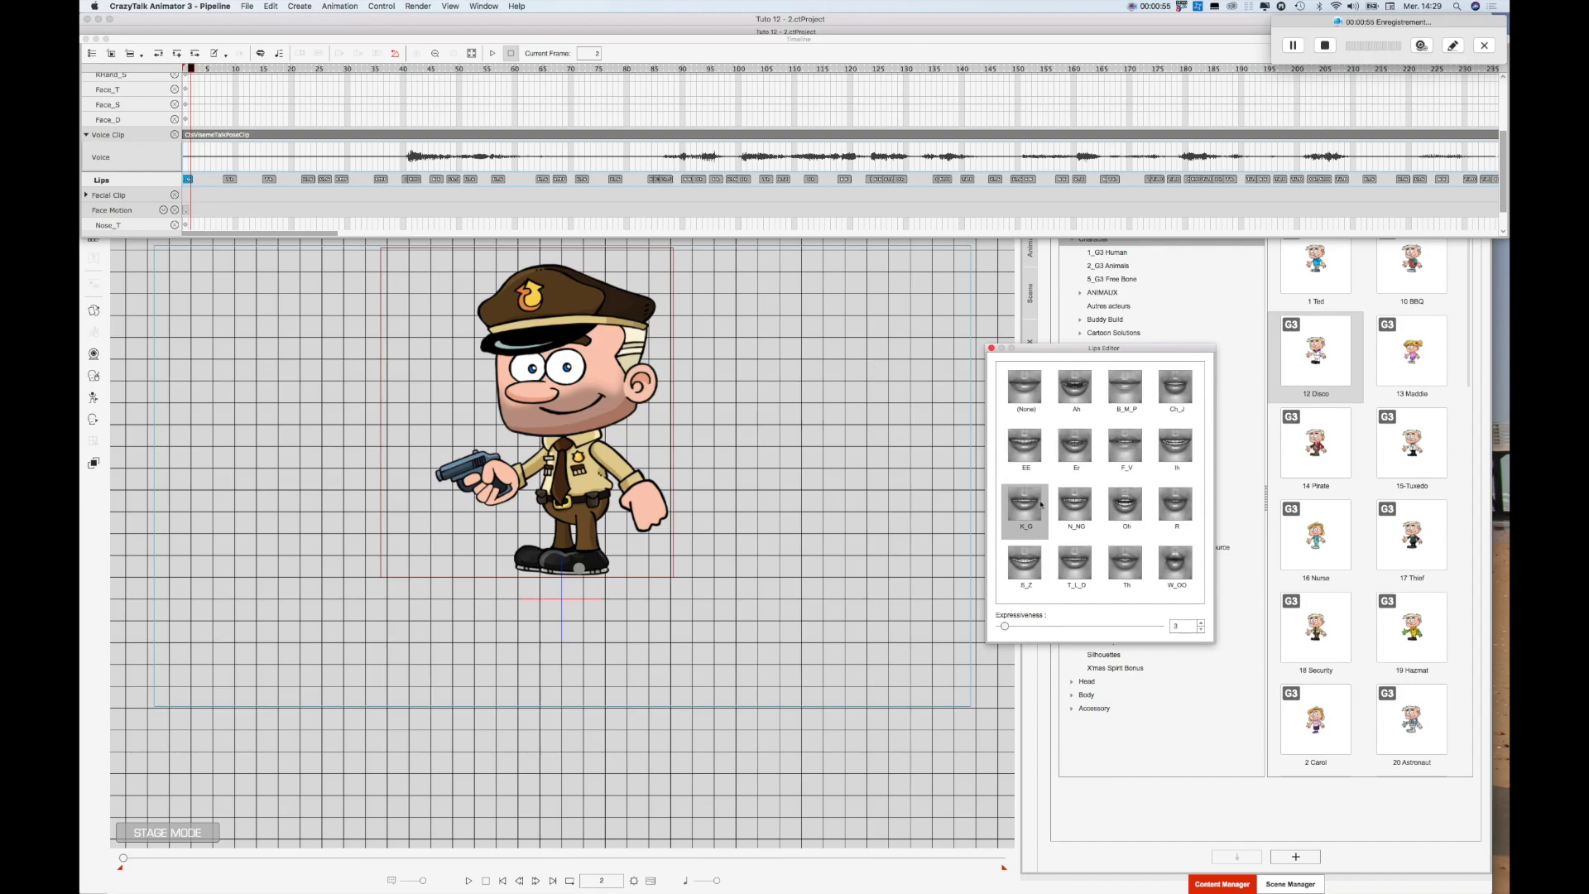
{"action": "left_click_drag", "start_coordinate": [1007, 626], "coordinate": [956, 625]}
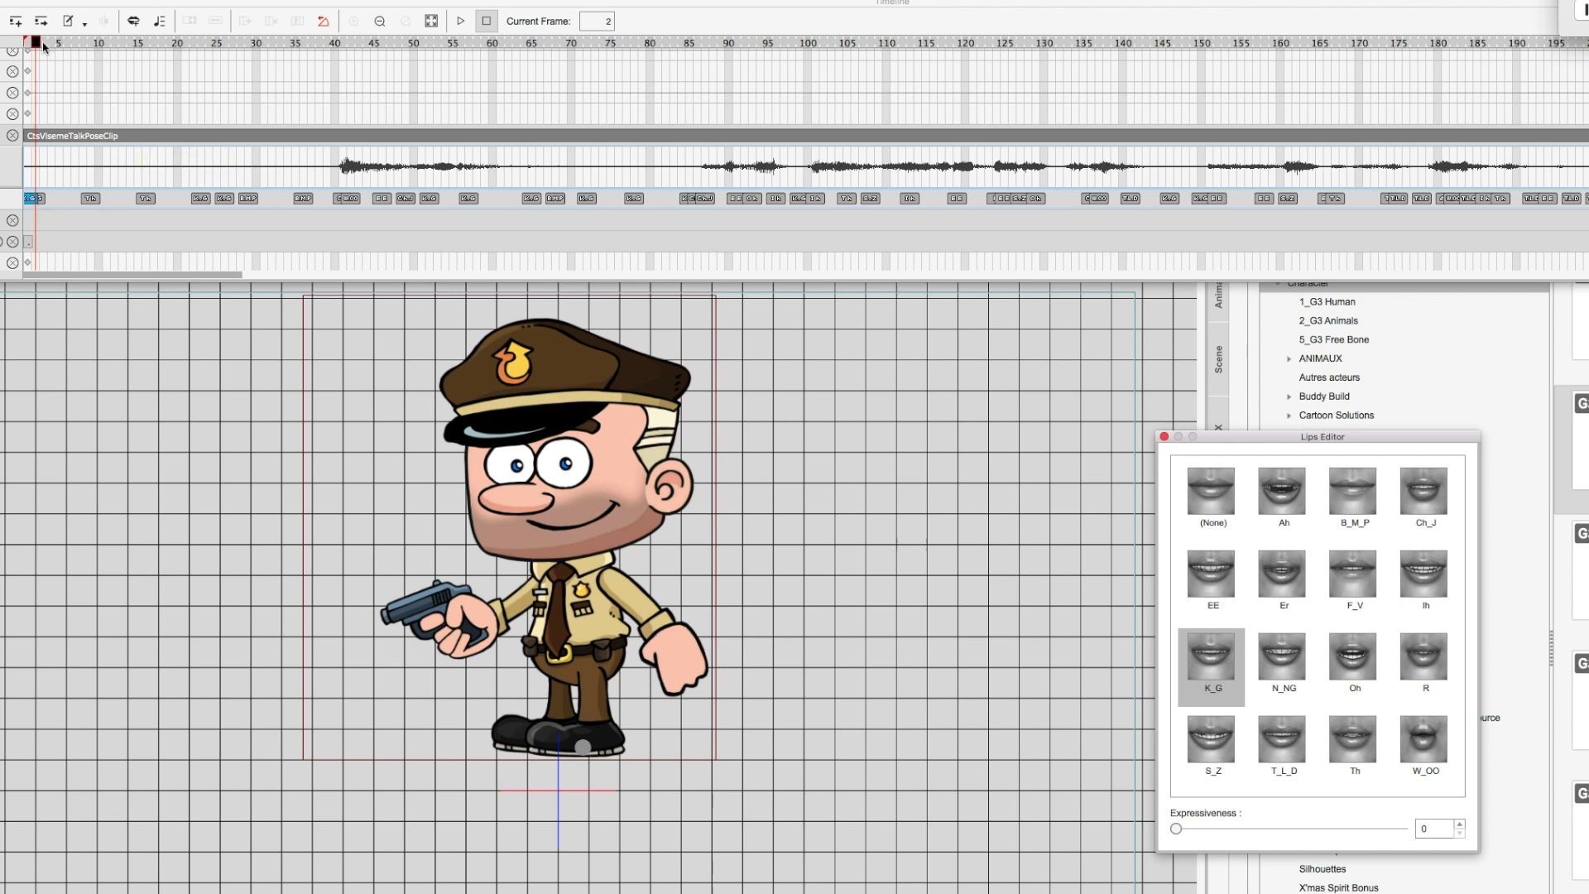
{"action": "left_click_drag", "start_coordinate": [36, 43], "coordinate": [91, 50]}
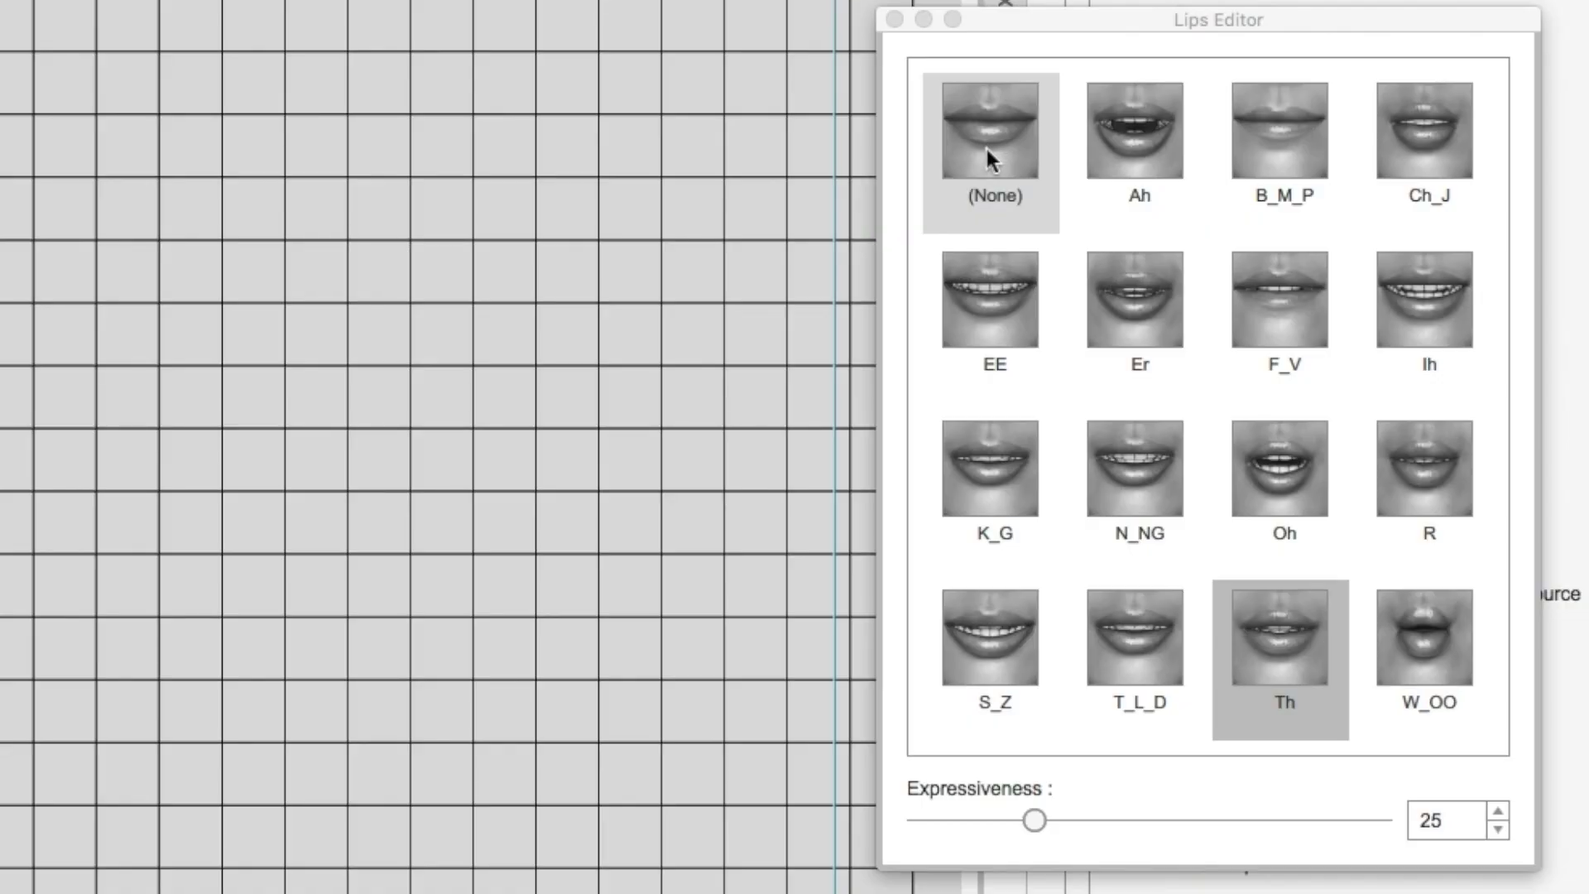
{"action": "left_click", "coordinate": [1209, 501]}
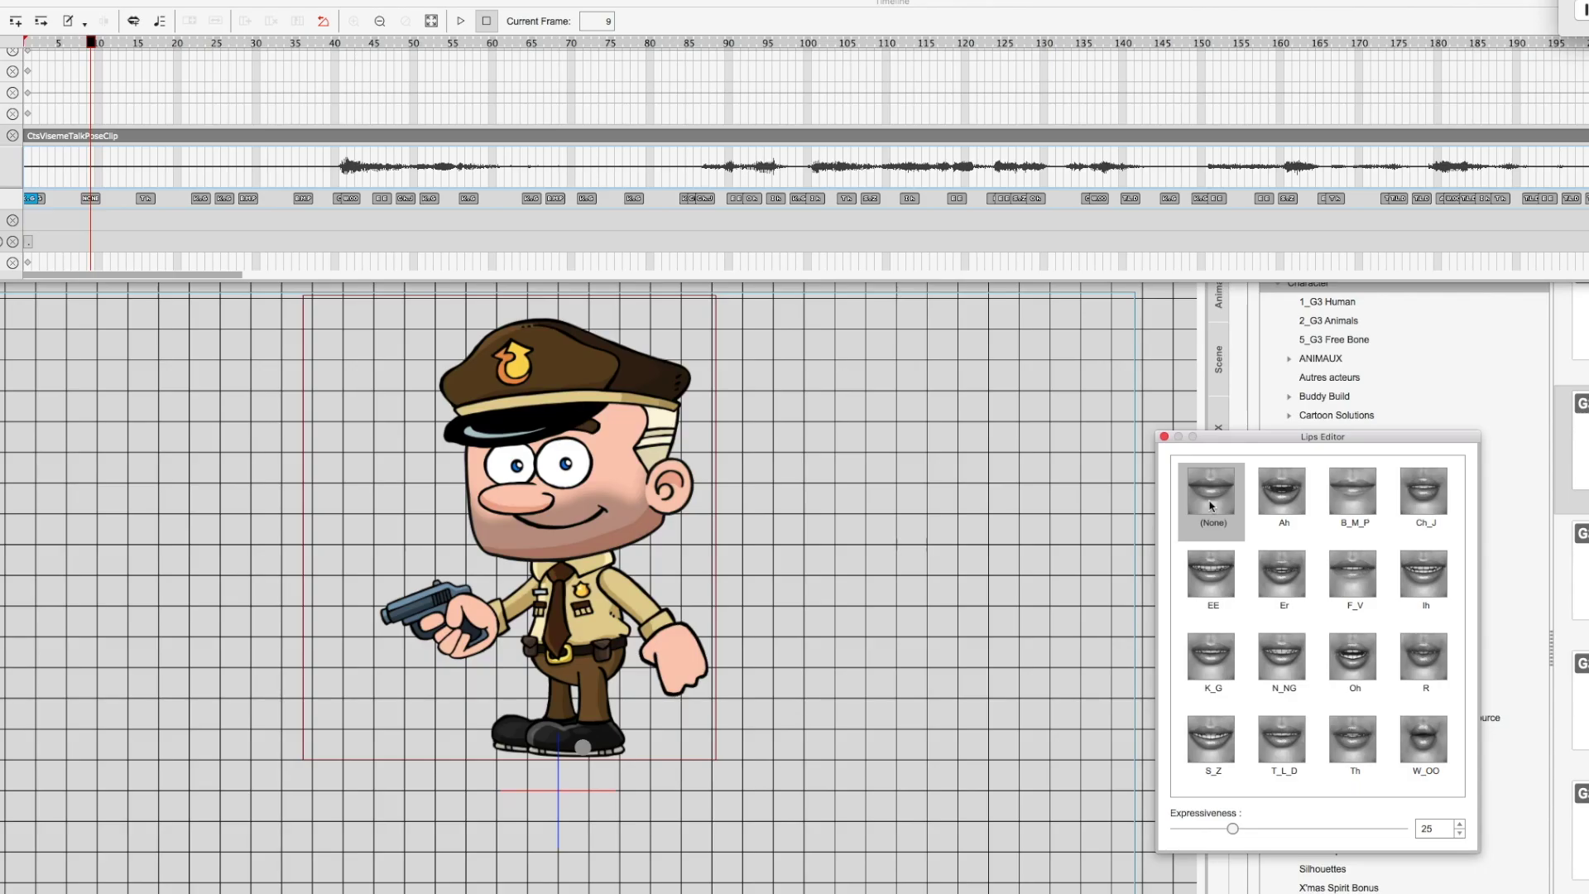
Step: Change the lip keys at frames 16 and 23 to the closed-mouth shape (None)
{"action": "left_click", "coordinate": [145, 199]}
{"action": "left_click", "coordinate": [1213, 496]}
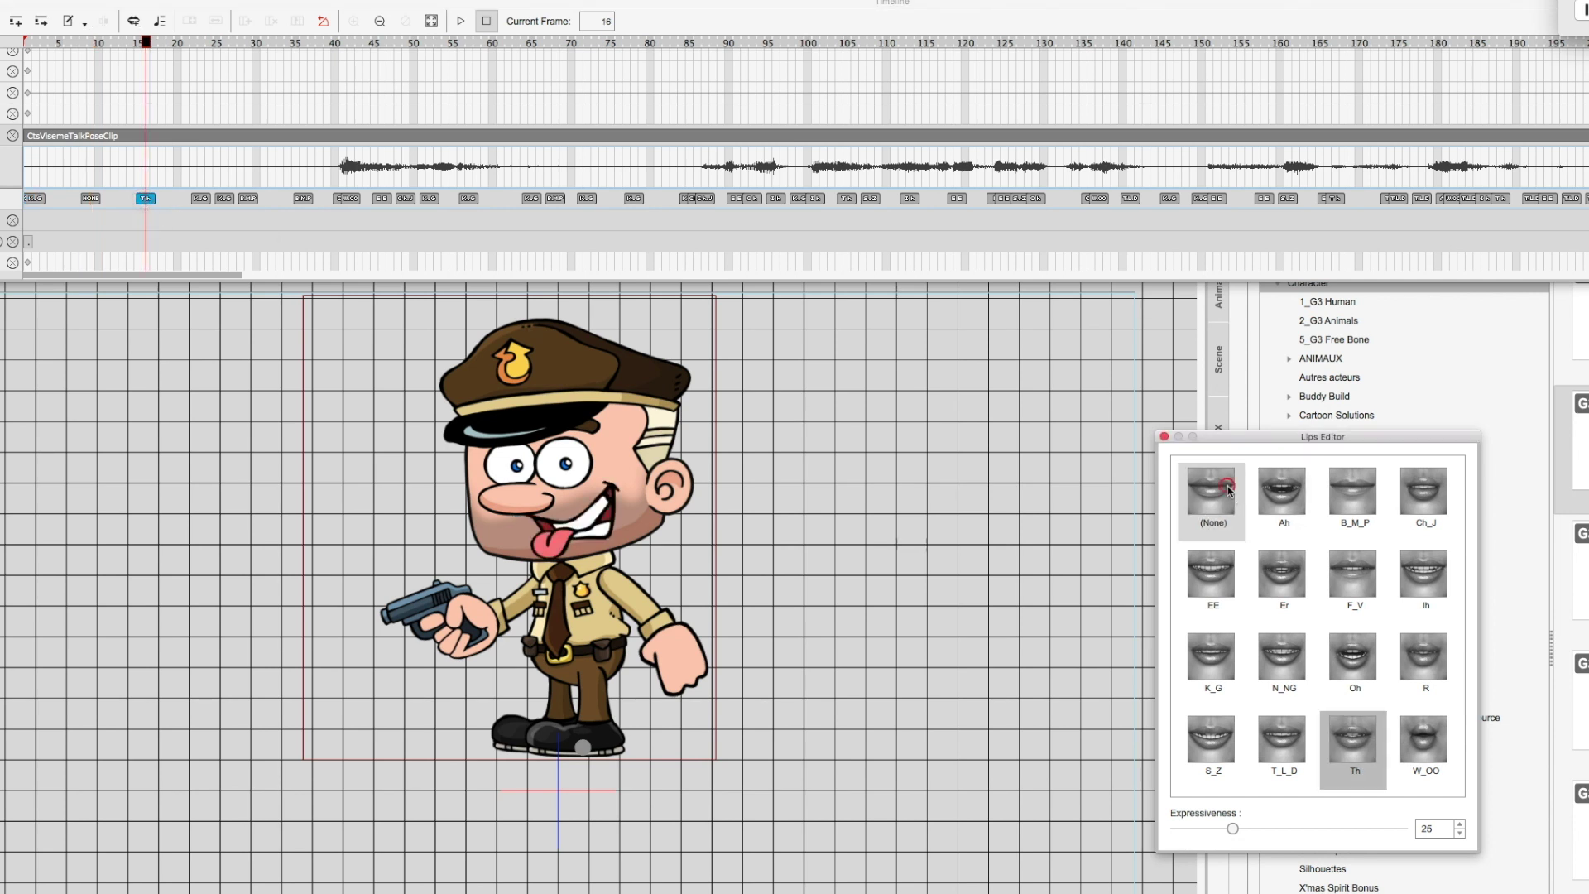
{"action": "left_click", "coordinate": [196, 200]}
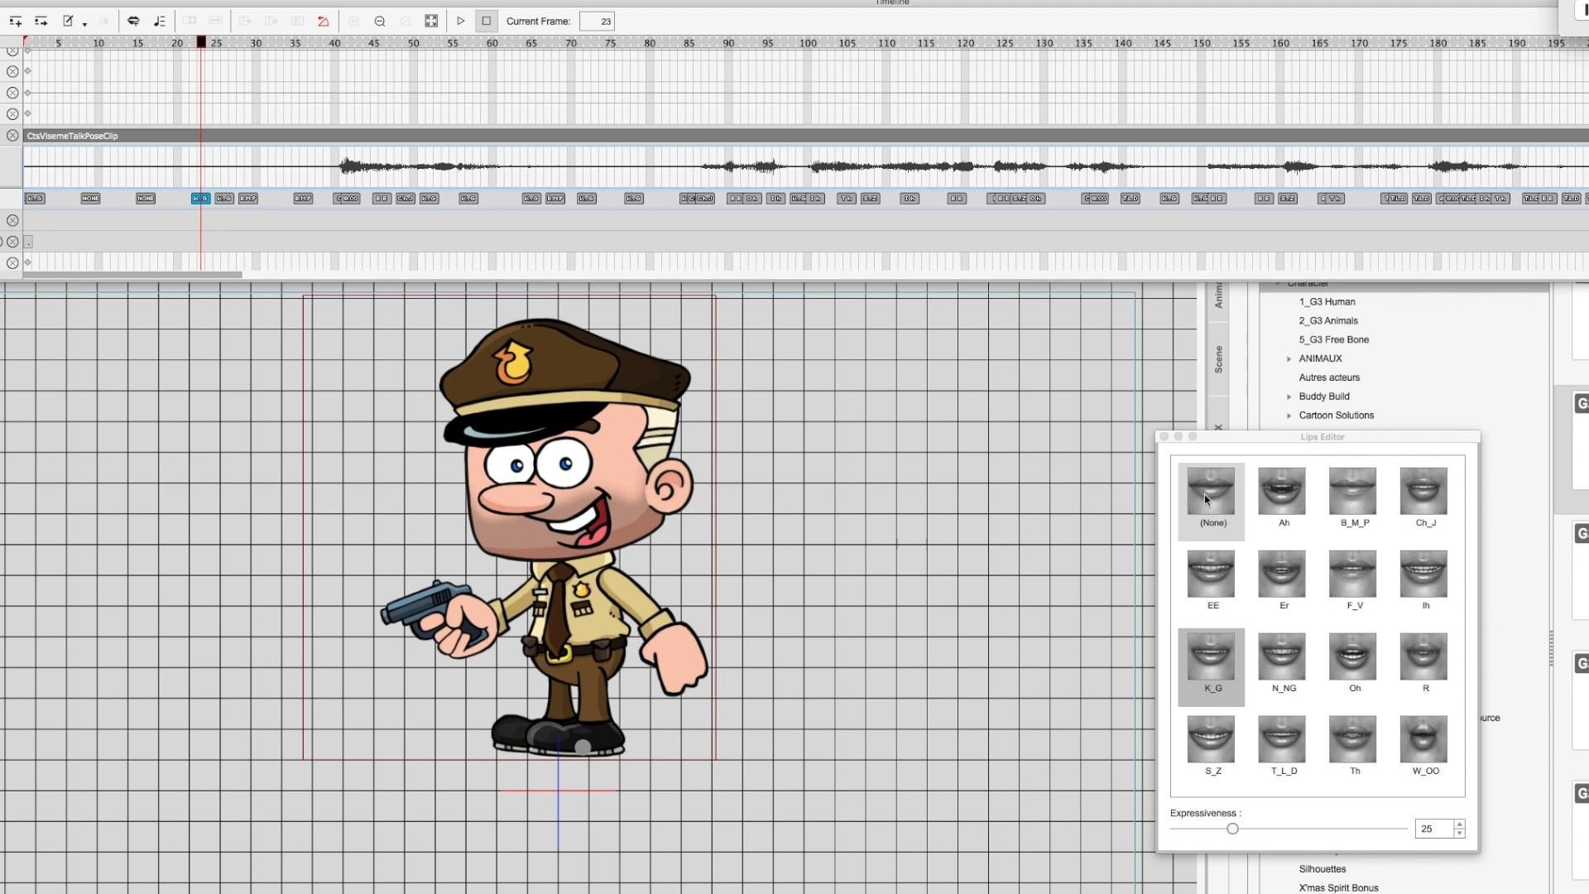
{"action": "left_click", "coordinate": [1206, 498]}
Step: Check the mouth shapes of the next three lip keys, up to frame 36, in the silent opening of the voice clip
{"action": "left_click", "coordinate": [224, 199]}
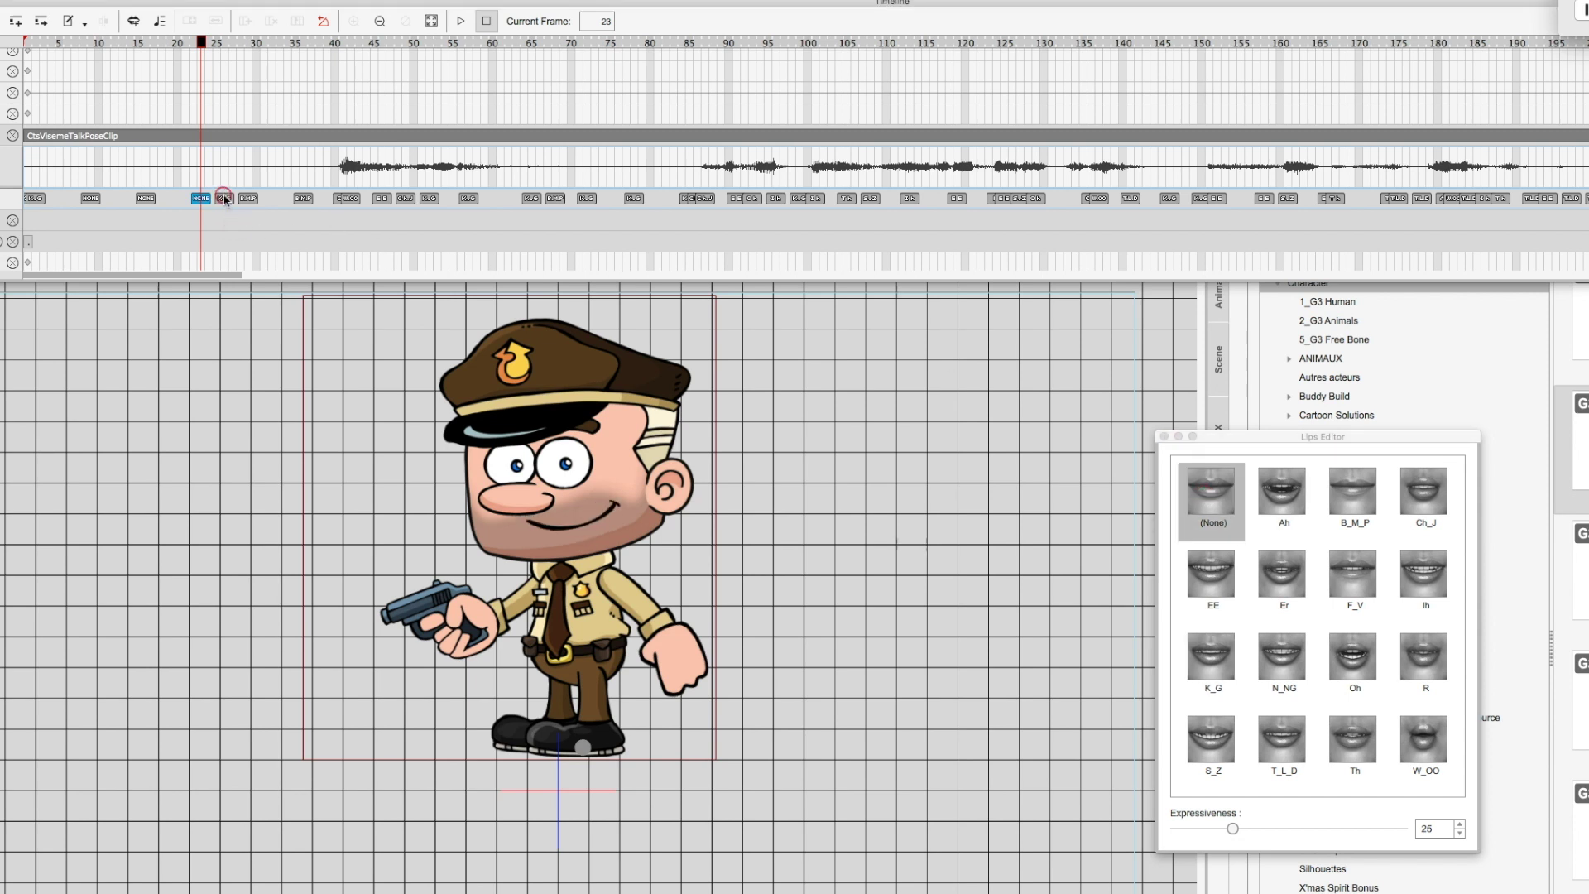
{"action": "left_click", "coordinate": [250, 199]}
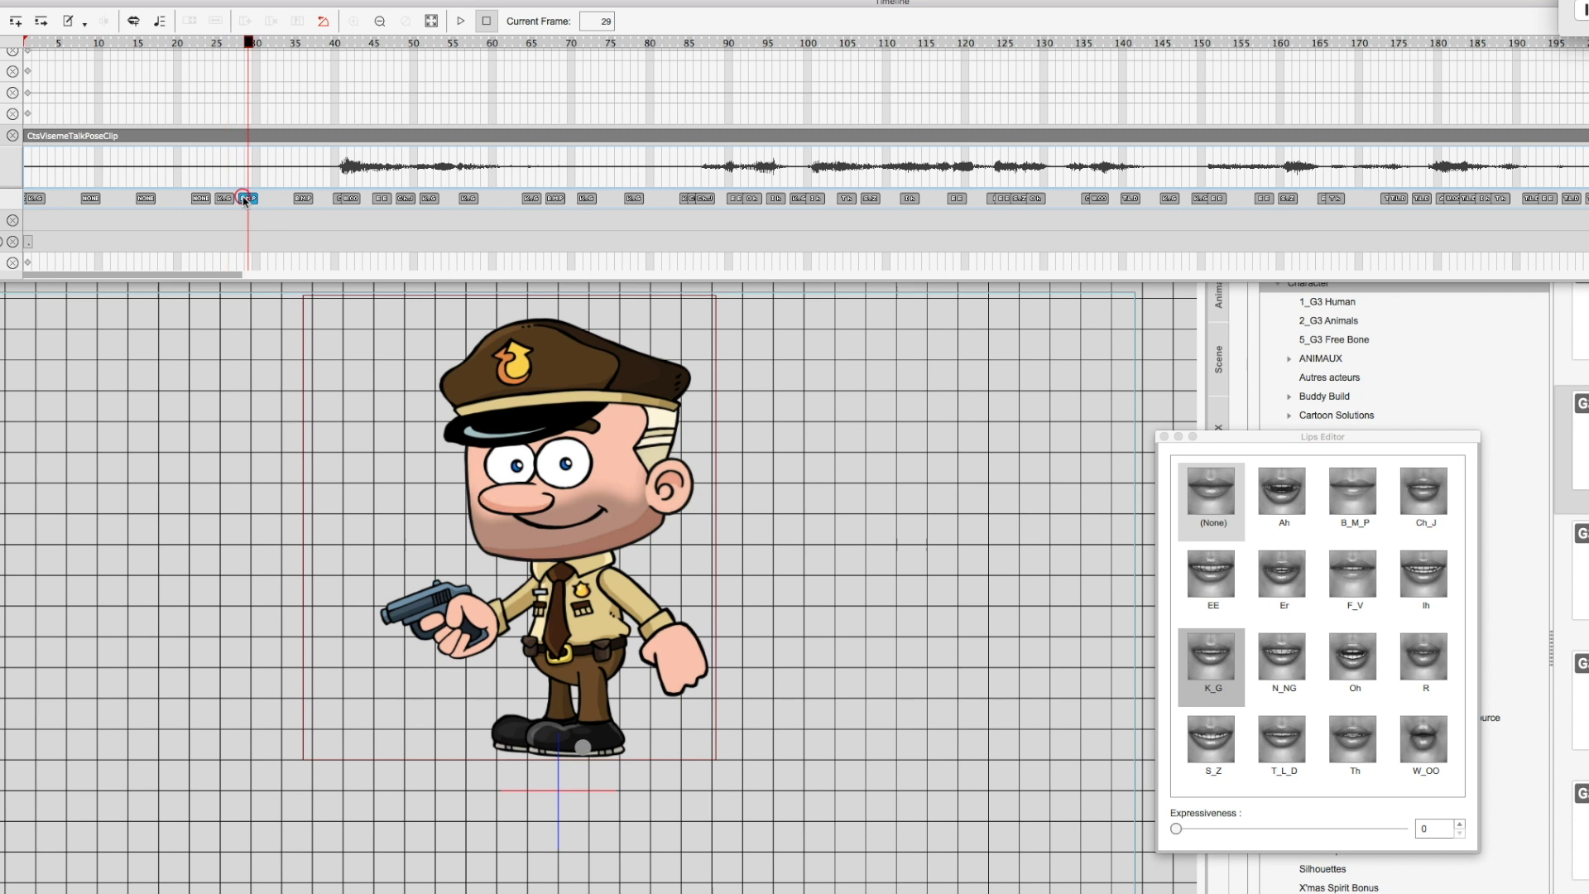
{"action": "left_click", "coordinate": [303, 199]}
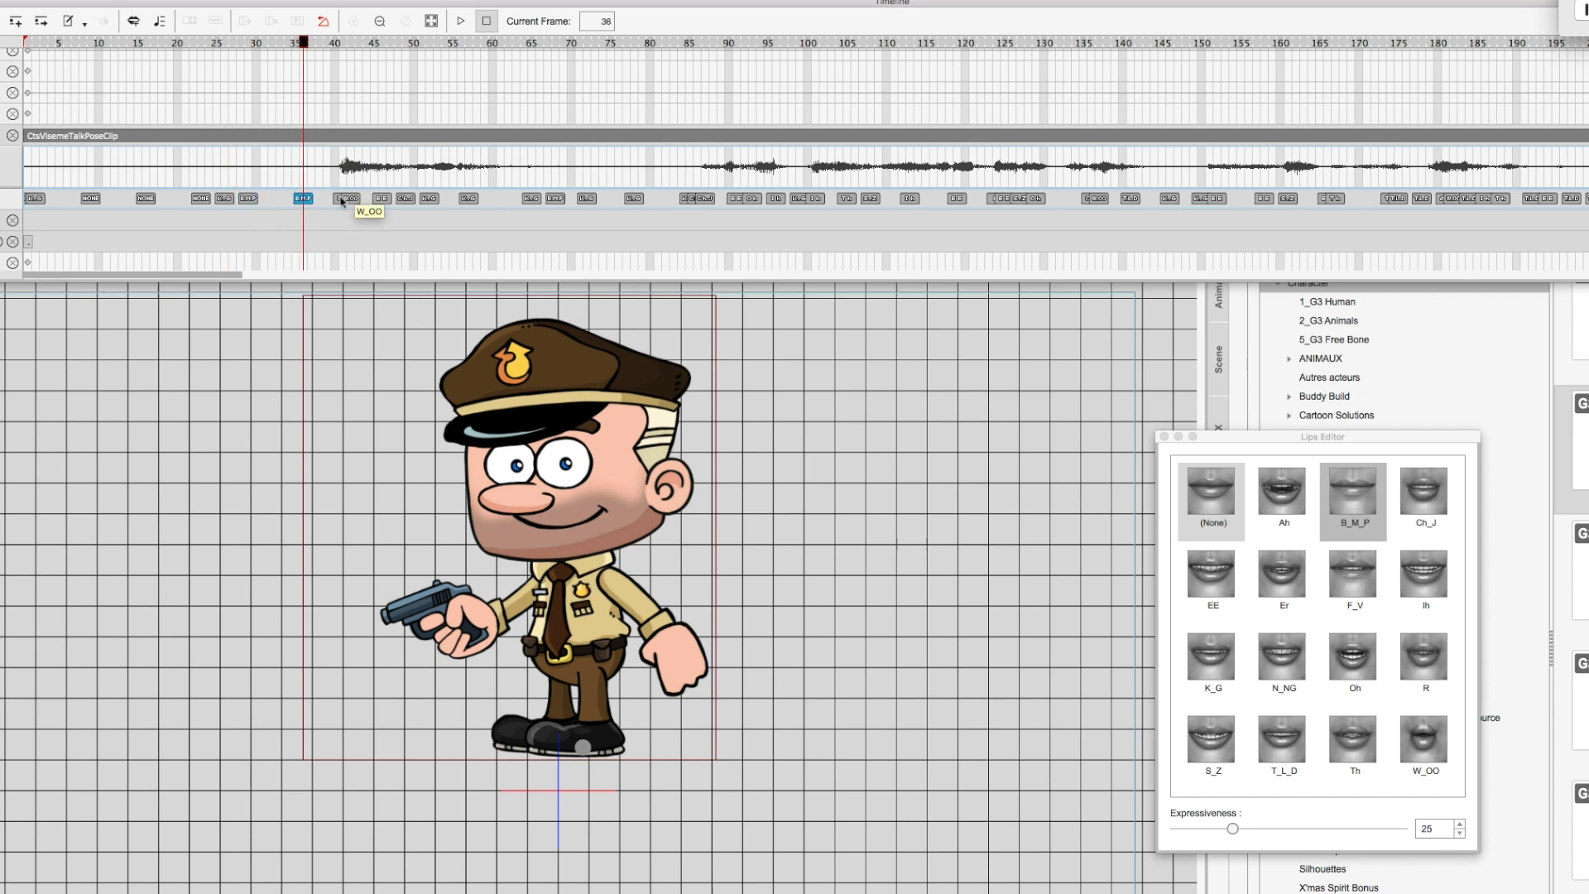
Step: Change the Th lip key at frame 105 to the EE mouth shape with an expressiveness of 44
{"action": "left_click_drag", "start_coordinate": [338, 43], "coordinate": [857, 86]}
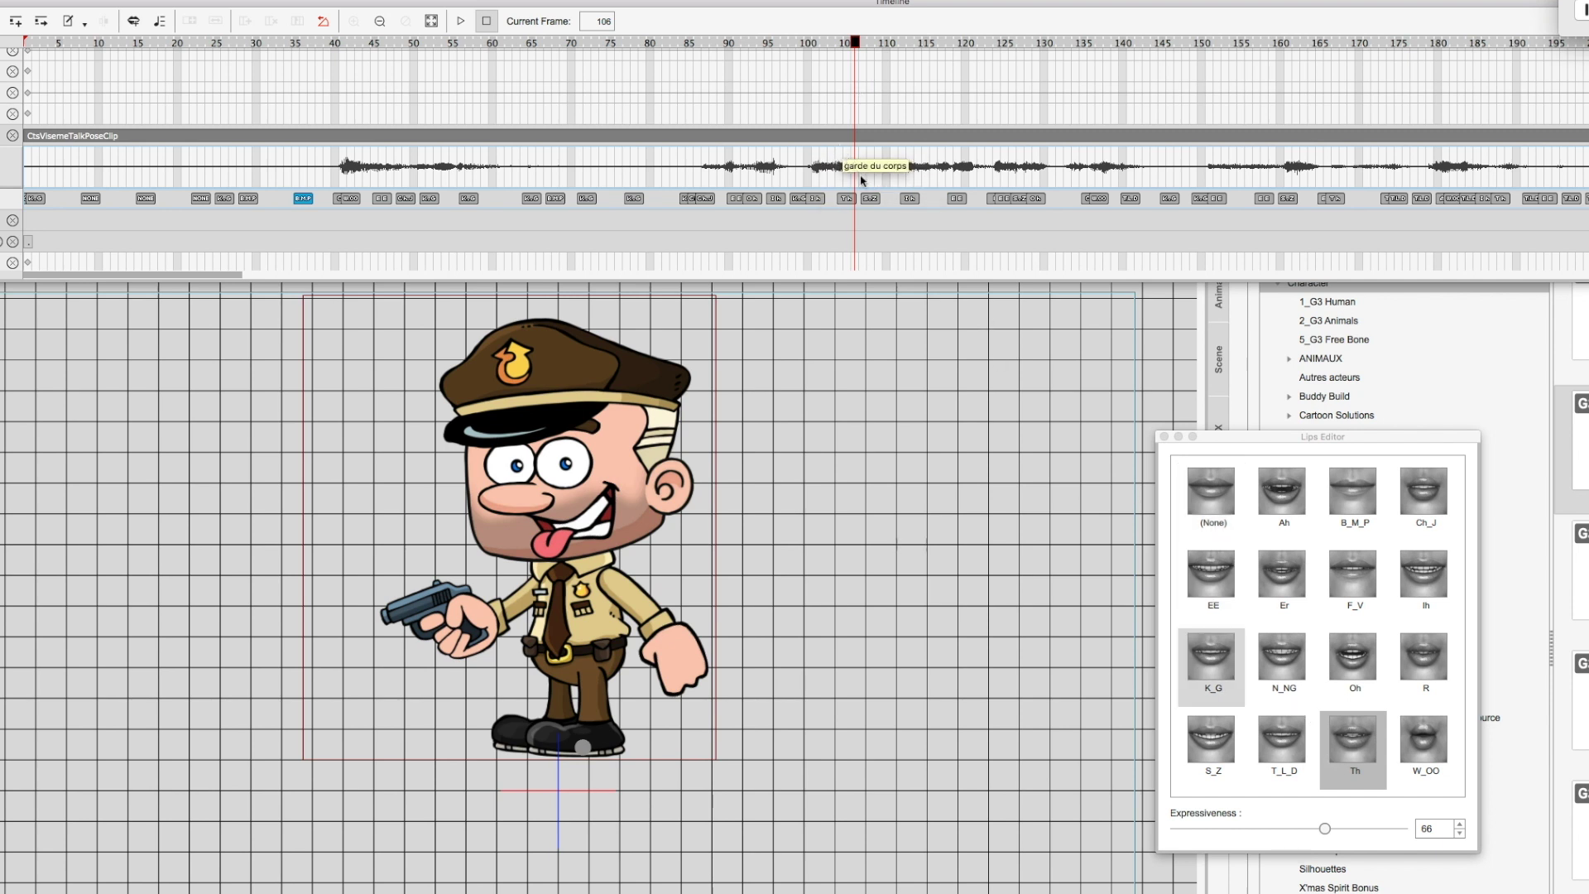
{"action": "left_click", "coordinate": [847, 199]}
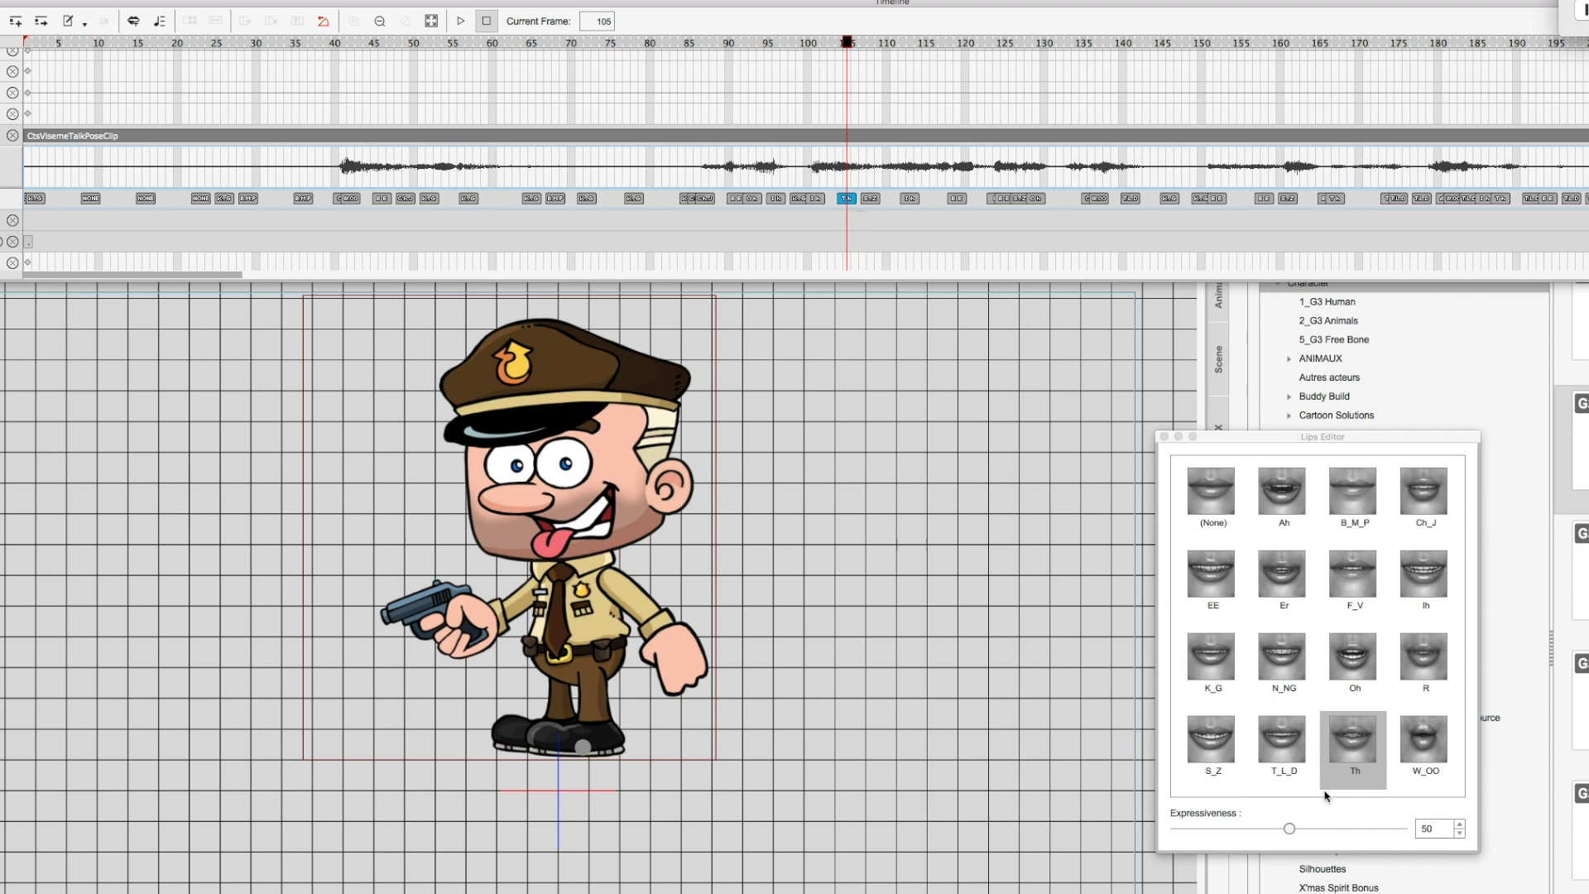
{"action": "left_click_drag", "start_coordinate": [1289, 828], "coordinate": [1181, 832]}
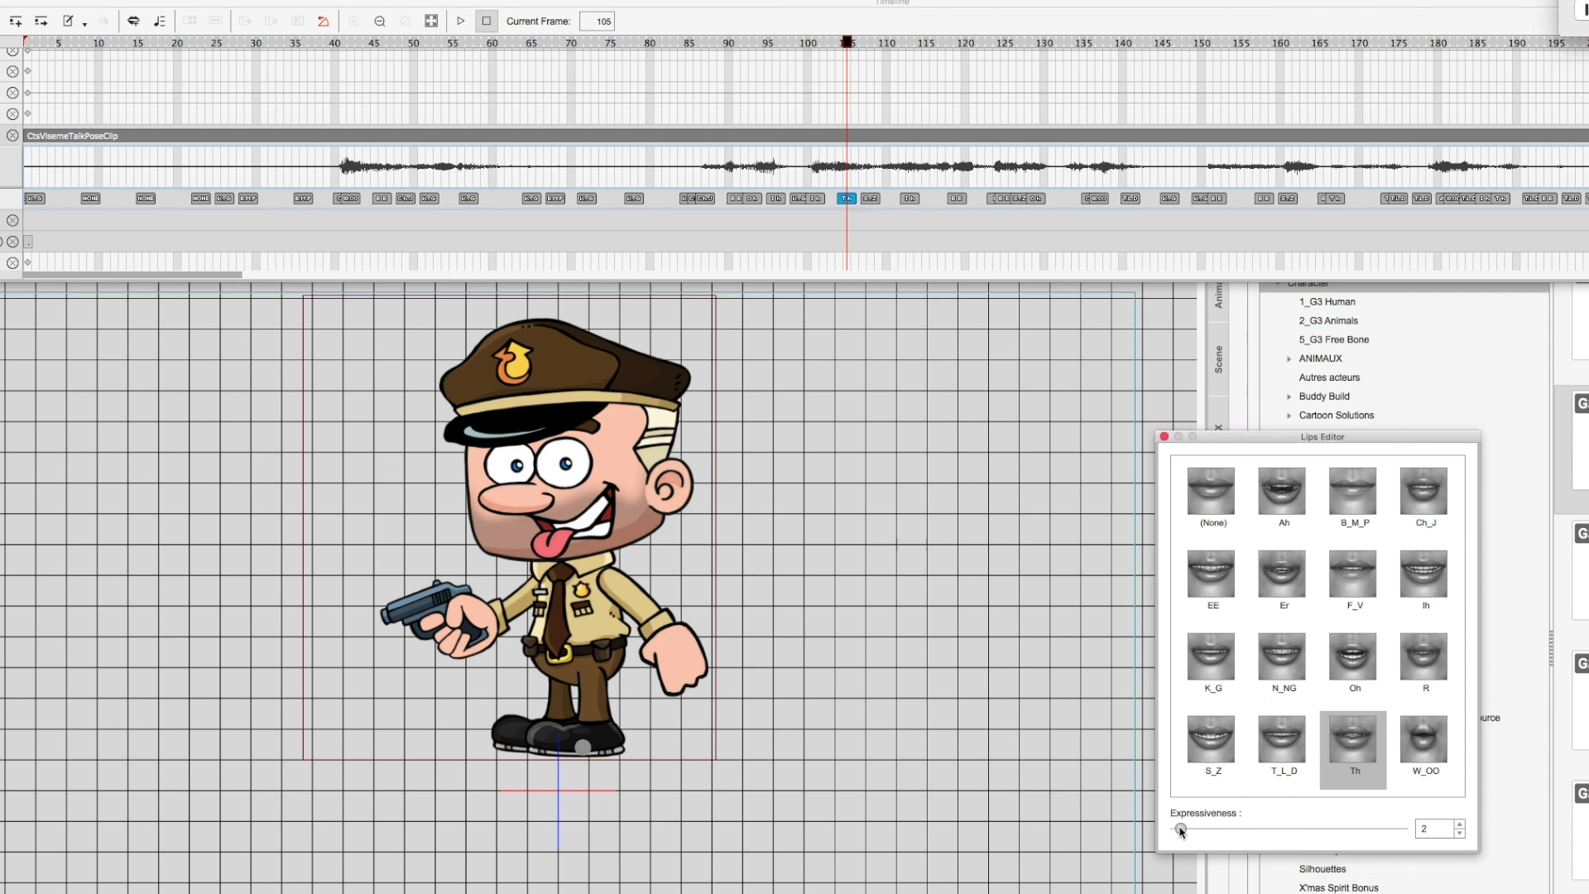
{"action": "left_click_drag", "start_coordinate": [1181, 830], "coordinate": [1275, 829]}
{"action": "left_click", "coordinate": [1214, 579]}
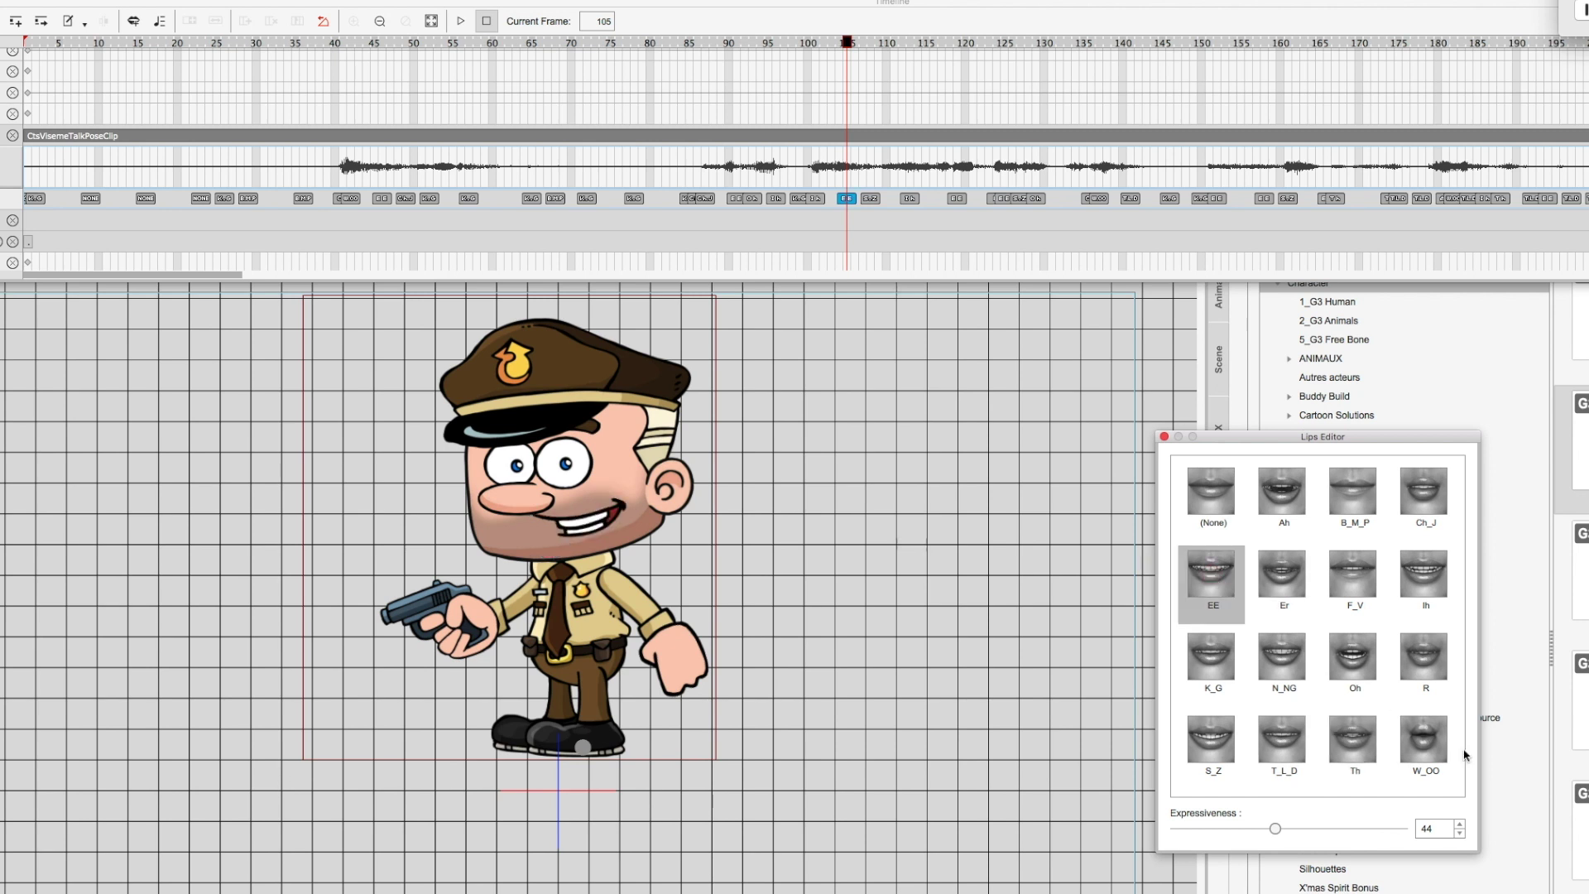
{"action": "left_click", "coordinate": [1416, 662]}
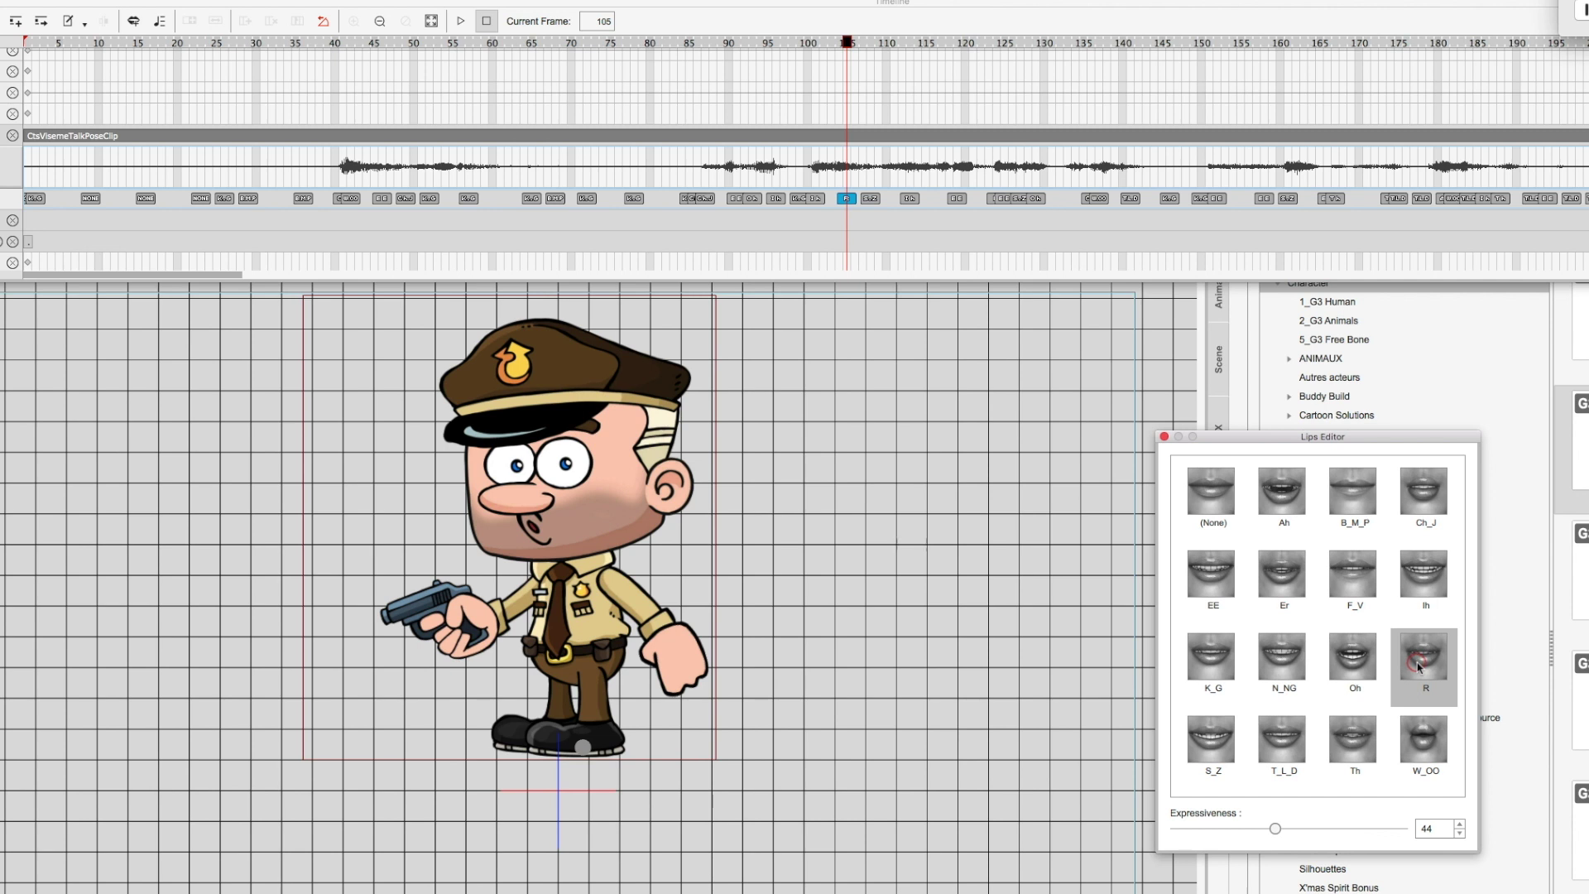
{"action": "left_click", "coordinate": [1208, 584]}
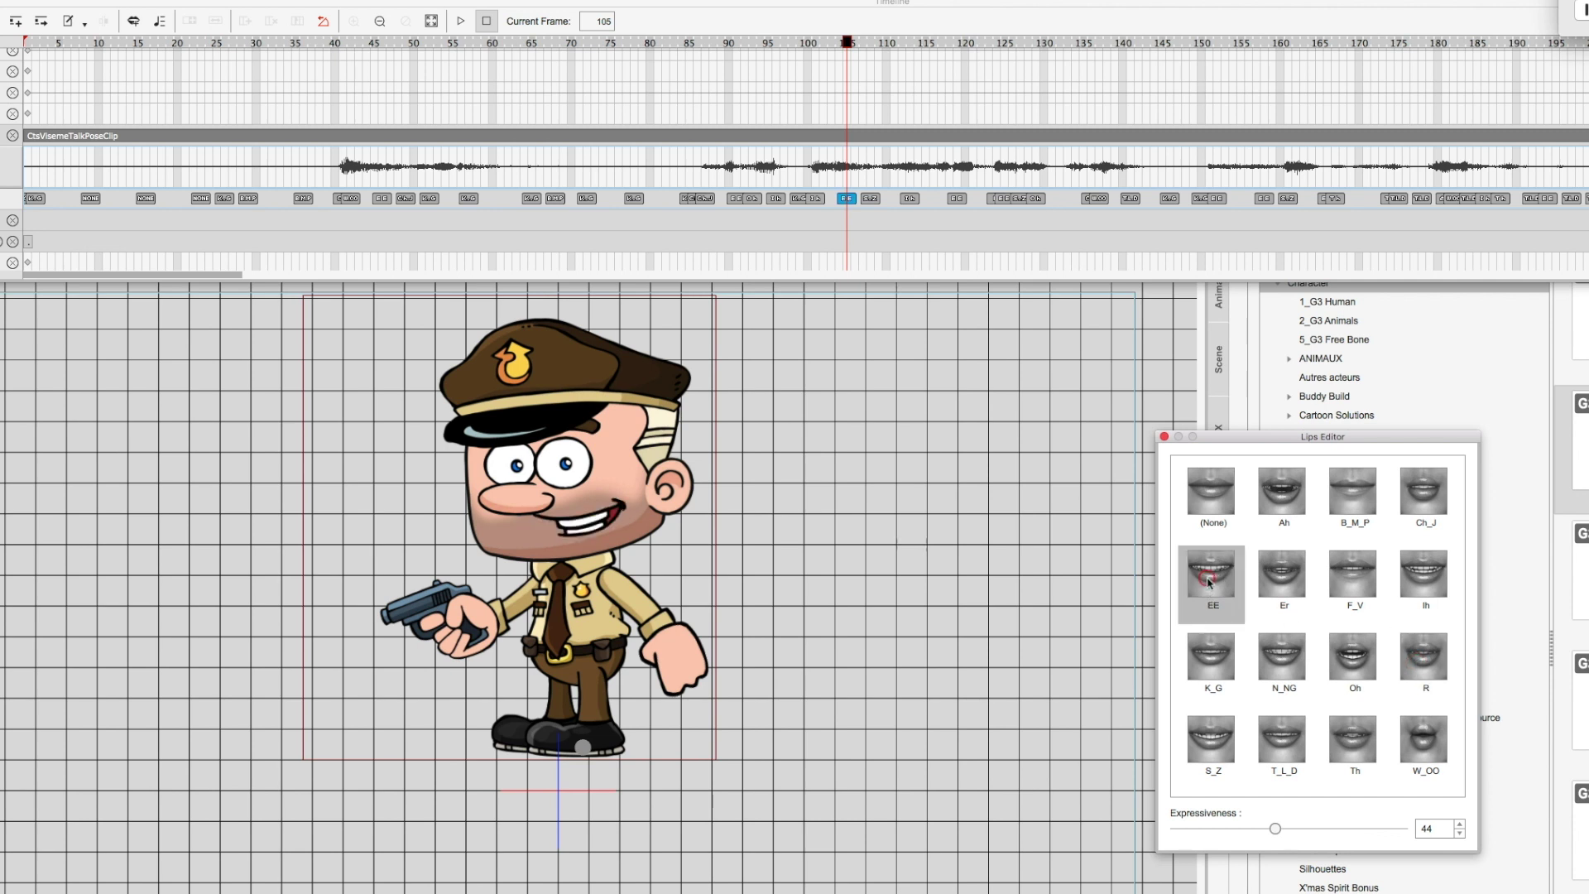
Step: Change the T_L_D lip key at frame 141 to (None) to close the mouth
{"action": "left_click", "coordinate": [855, 44]}
{"action": "left_click_drag", "start_coordinate": [859, 52], "coordinate": [1138, 22]}
{"action": "left_click", "coordinate": [1130, 198]}
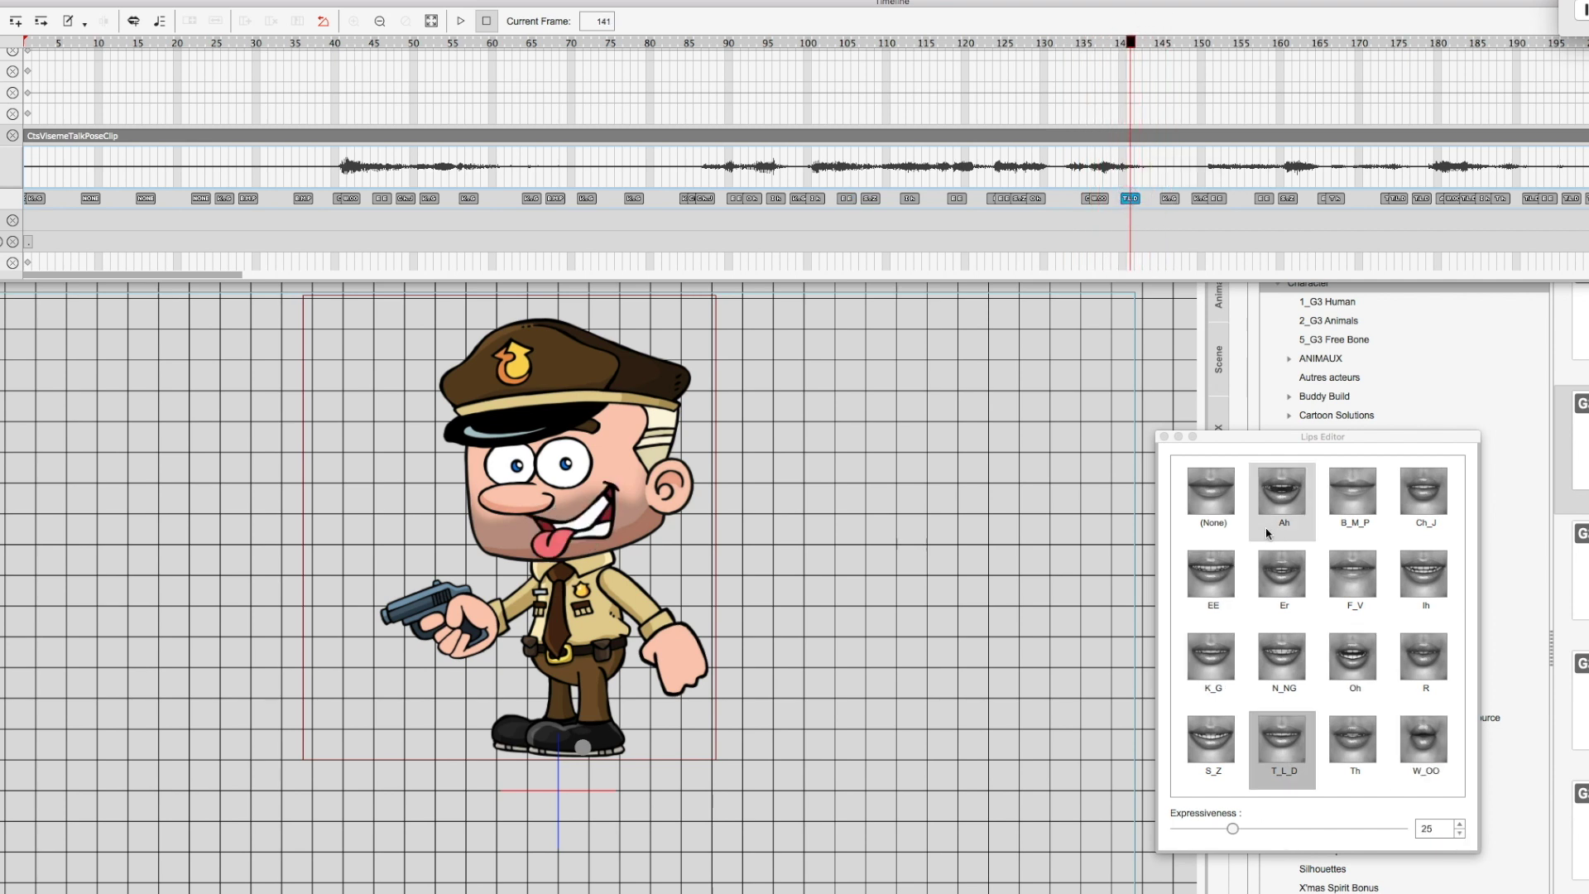
{"action": "left_click", "coordinate": [1210, 492]}
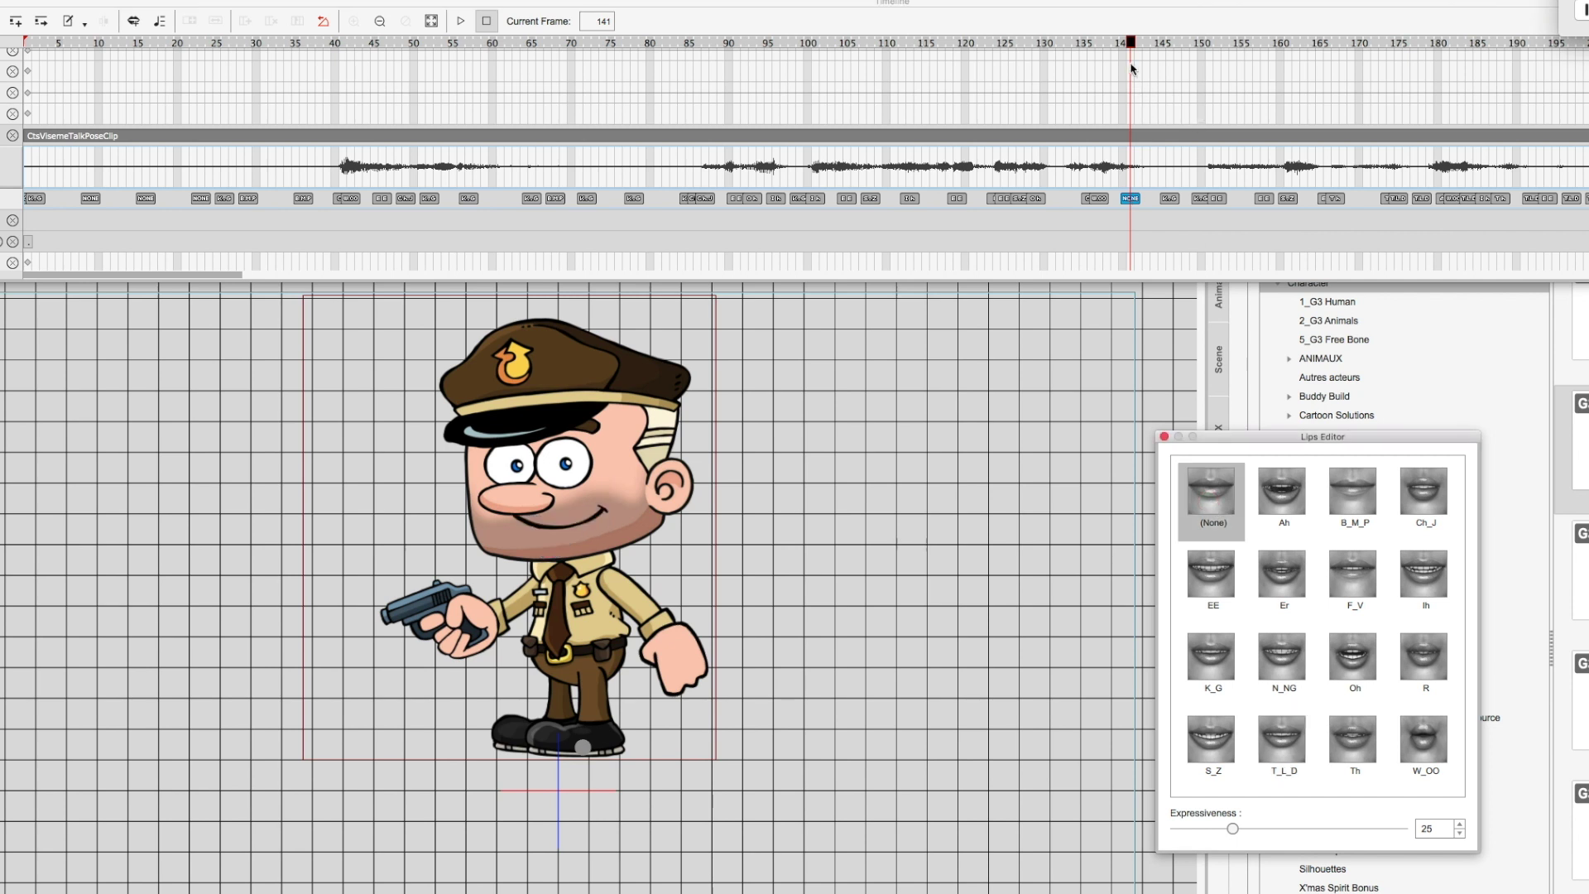
Step: Play through the following passage of the voice clip and change the Th lip key at frame 167 to R
{"action": "left_click_drag", "start_coordinate": [1130, 47], "coordinate": [1176, 47]}
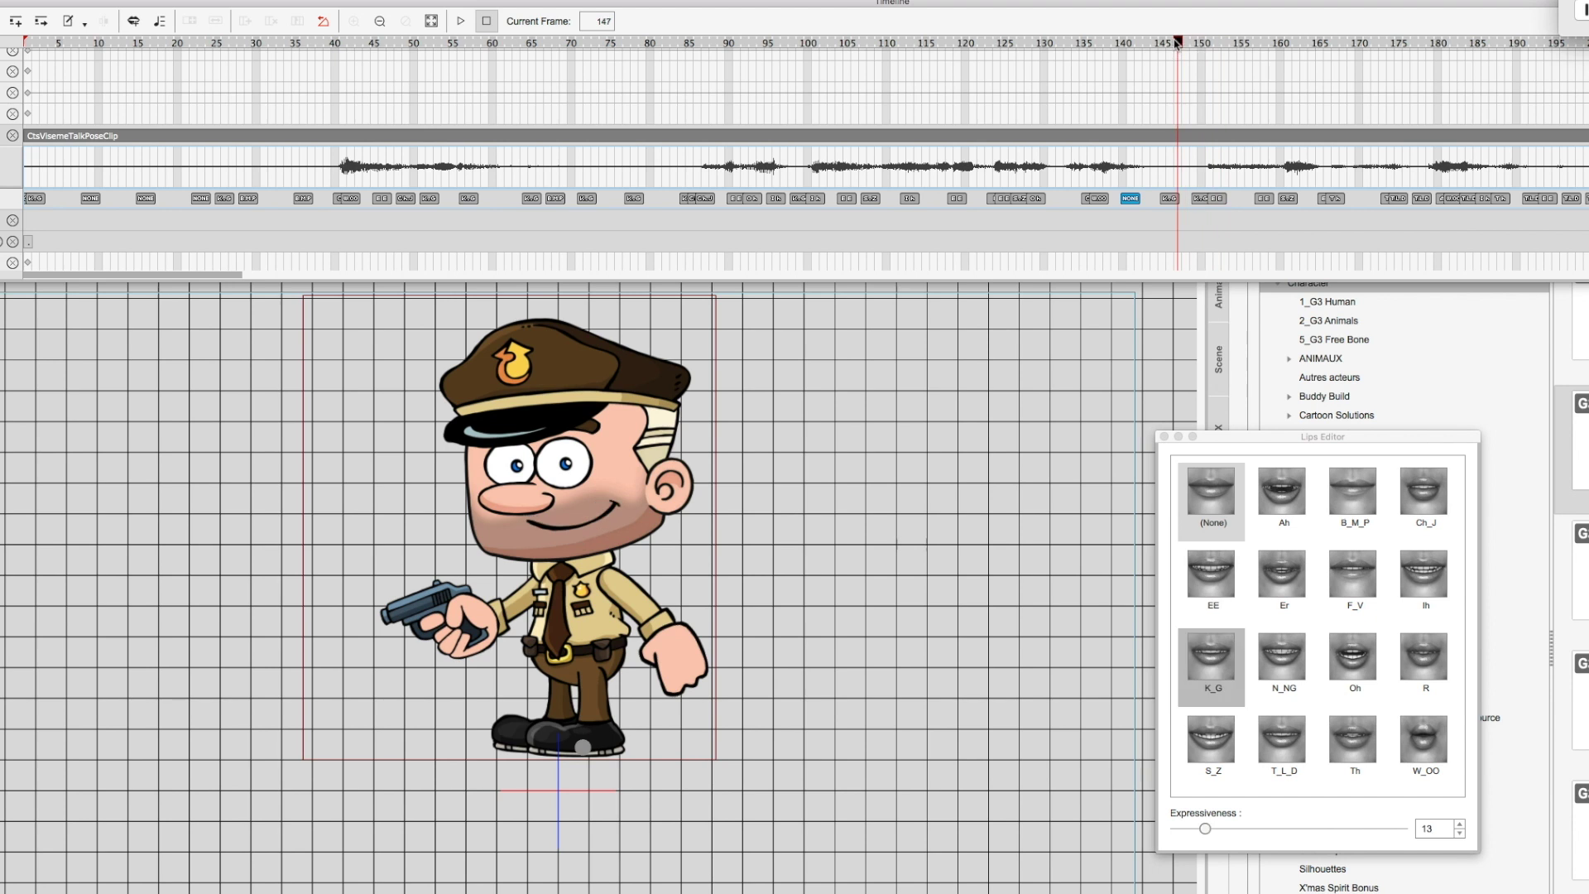
{"action": "key", "text": "space"}
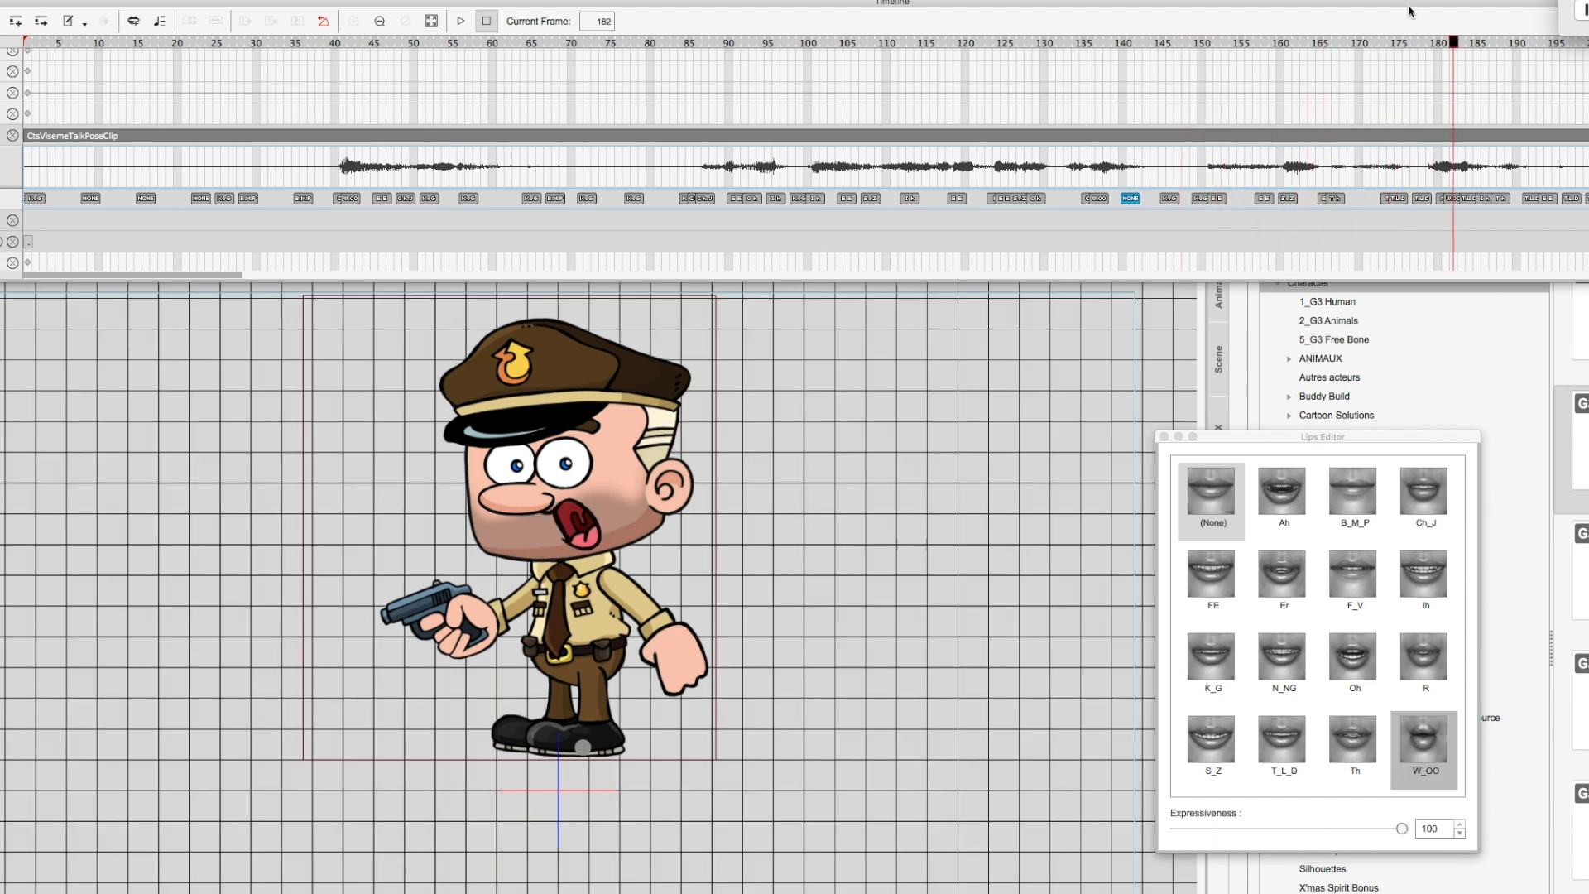
{"action": "left_click_drag", "start_coordinate": [1453, 43], "coordinate": [1326, 46]}
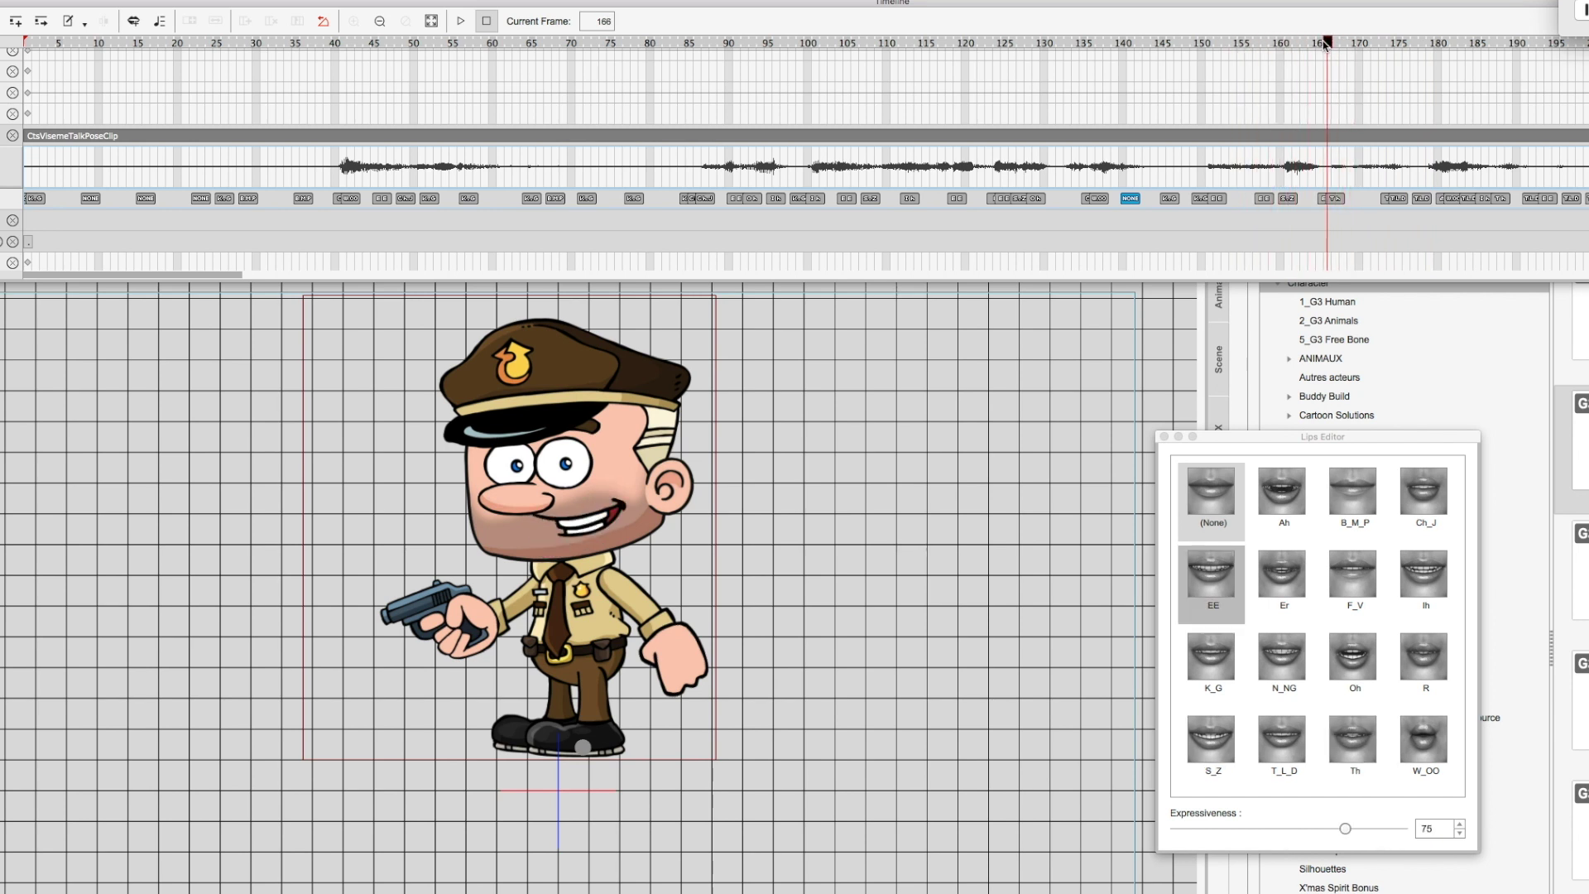
{"action": "left_click", "coordinate": [1336, 199]}
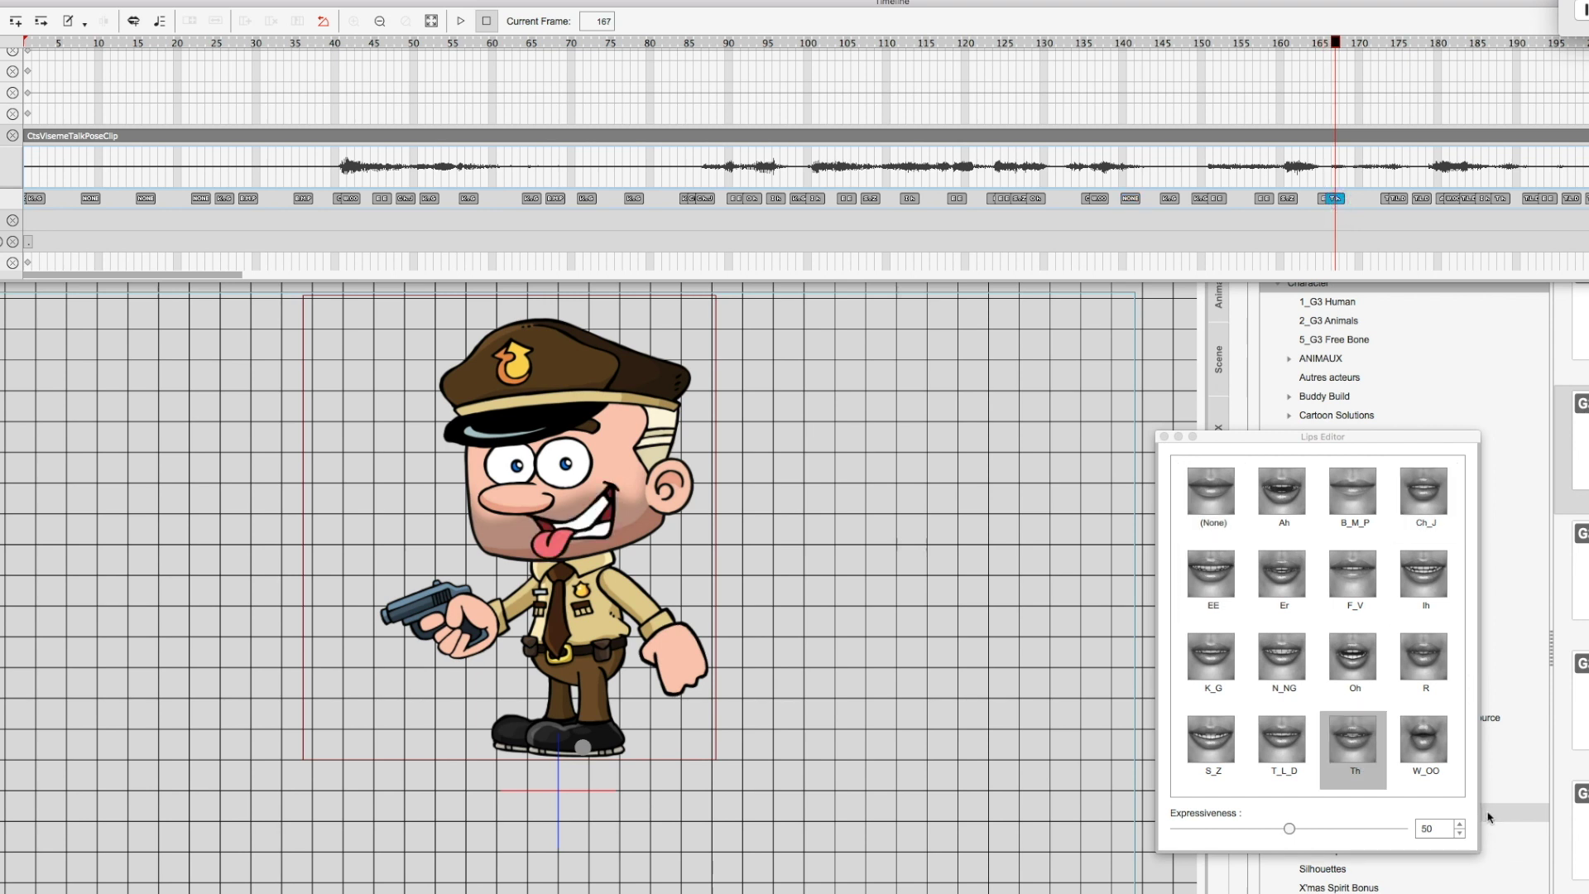
{"action": "left_click", "coordinate": [1424, 668]}
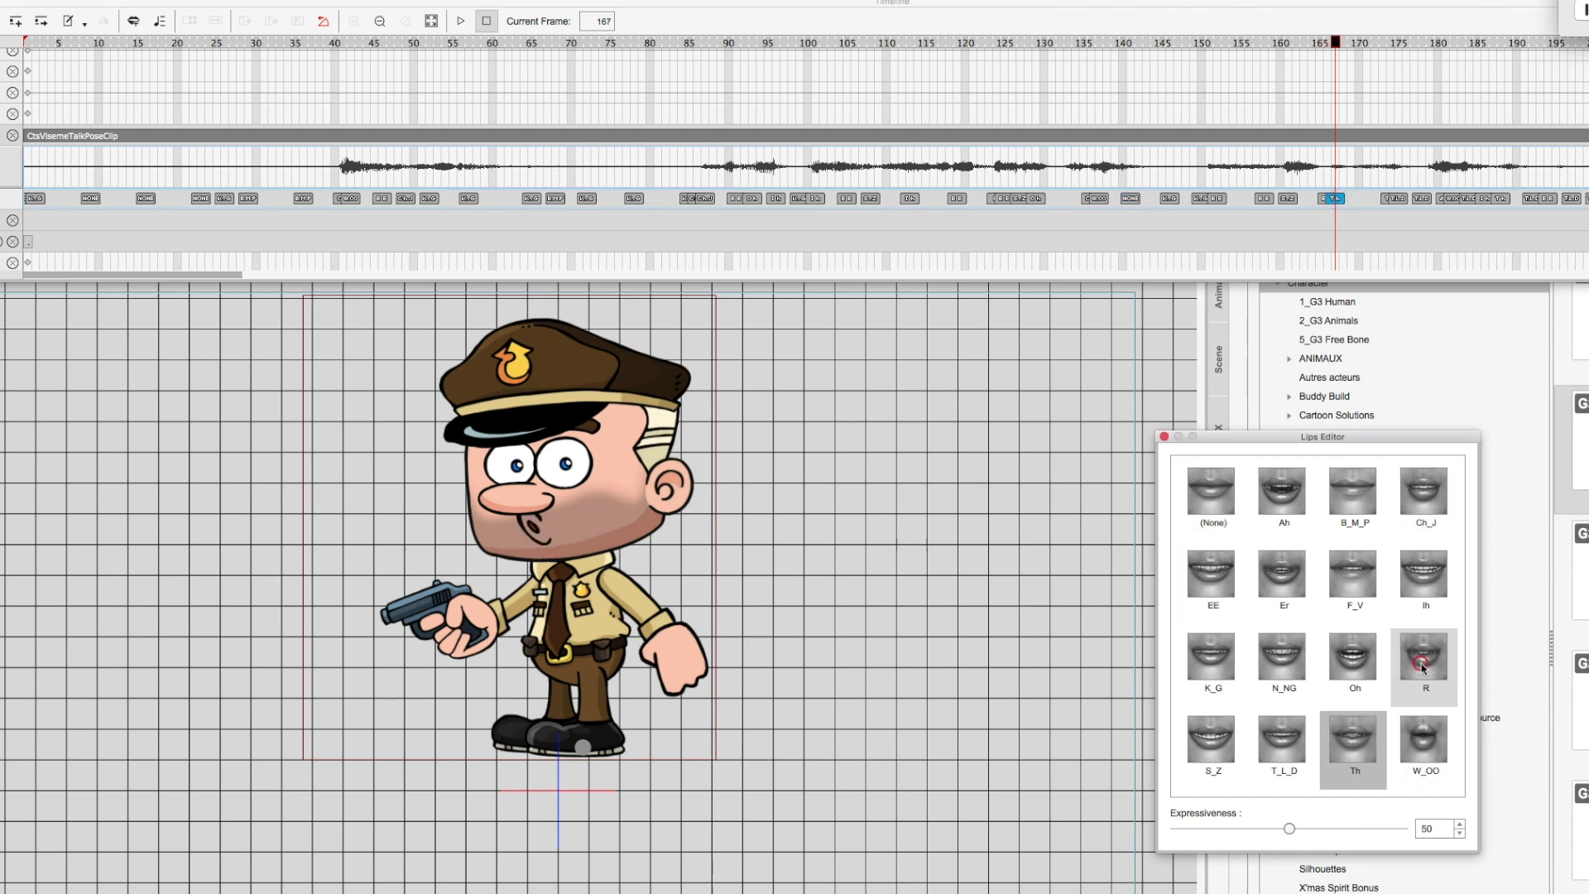
Step: Change the Th lip key at frame 174 to the EE mouth shape
{"action": "left_click", "coordinate": [1334, 43]}
{"action": "left_click_drag", "start_coordinate": [1335, 43], "coordinate": [1390, 43]}
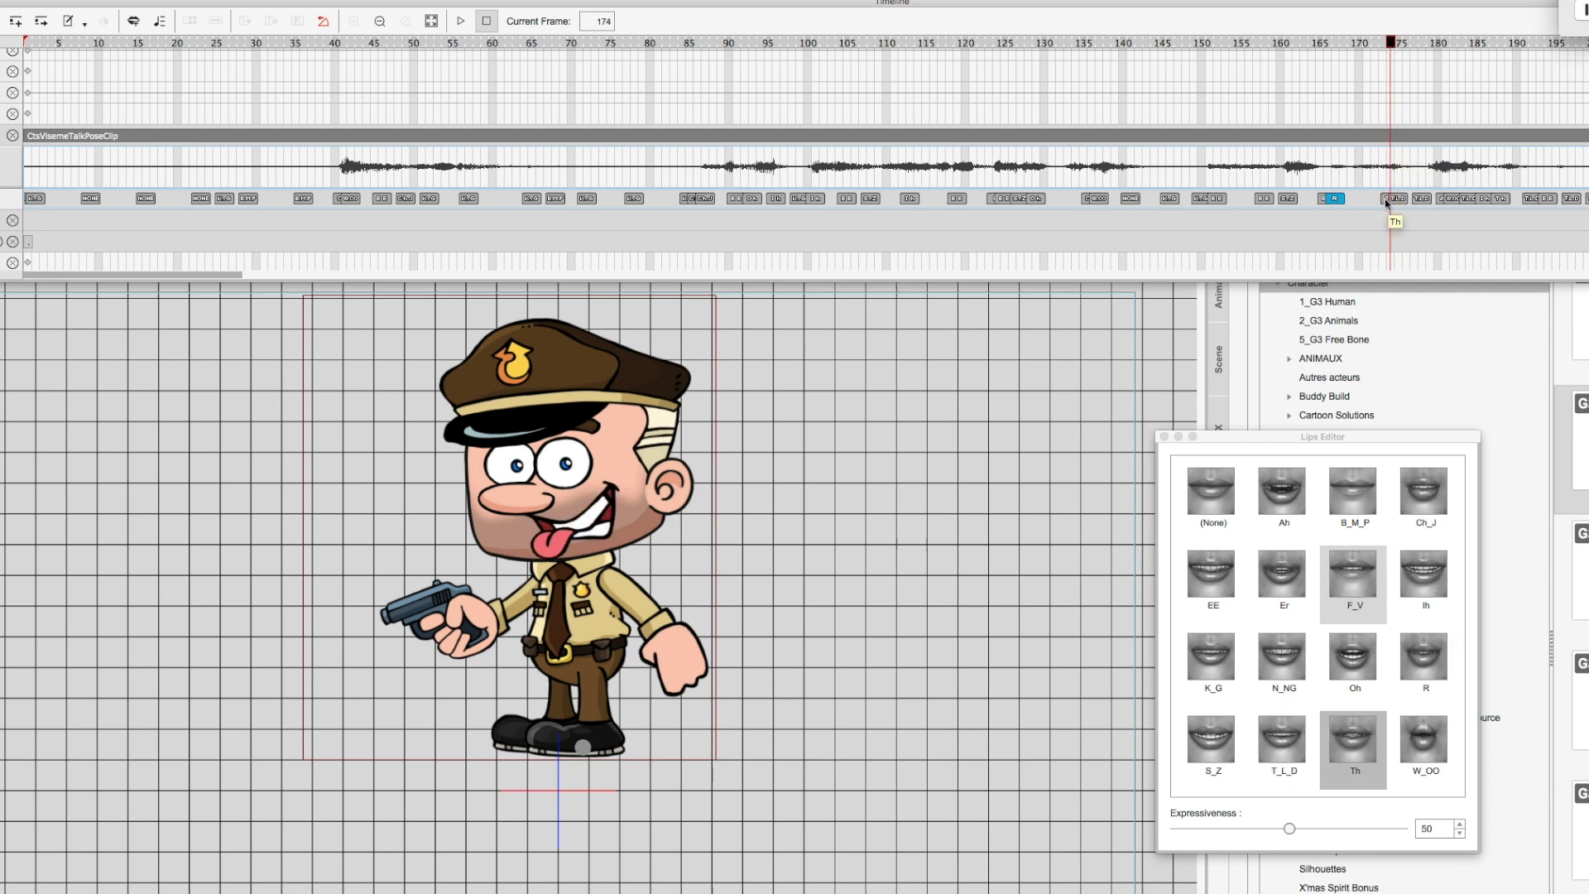
{"action": "left_click", "coordinate": [1390, 200]}
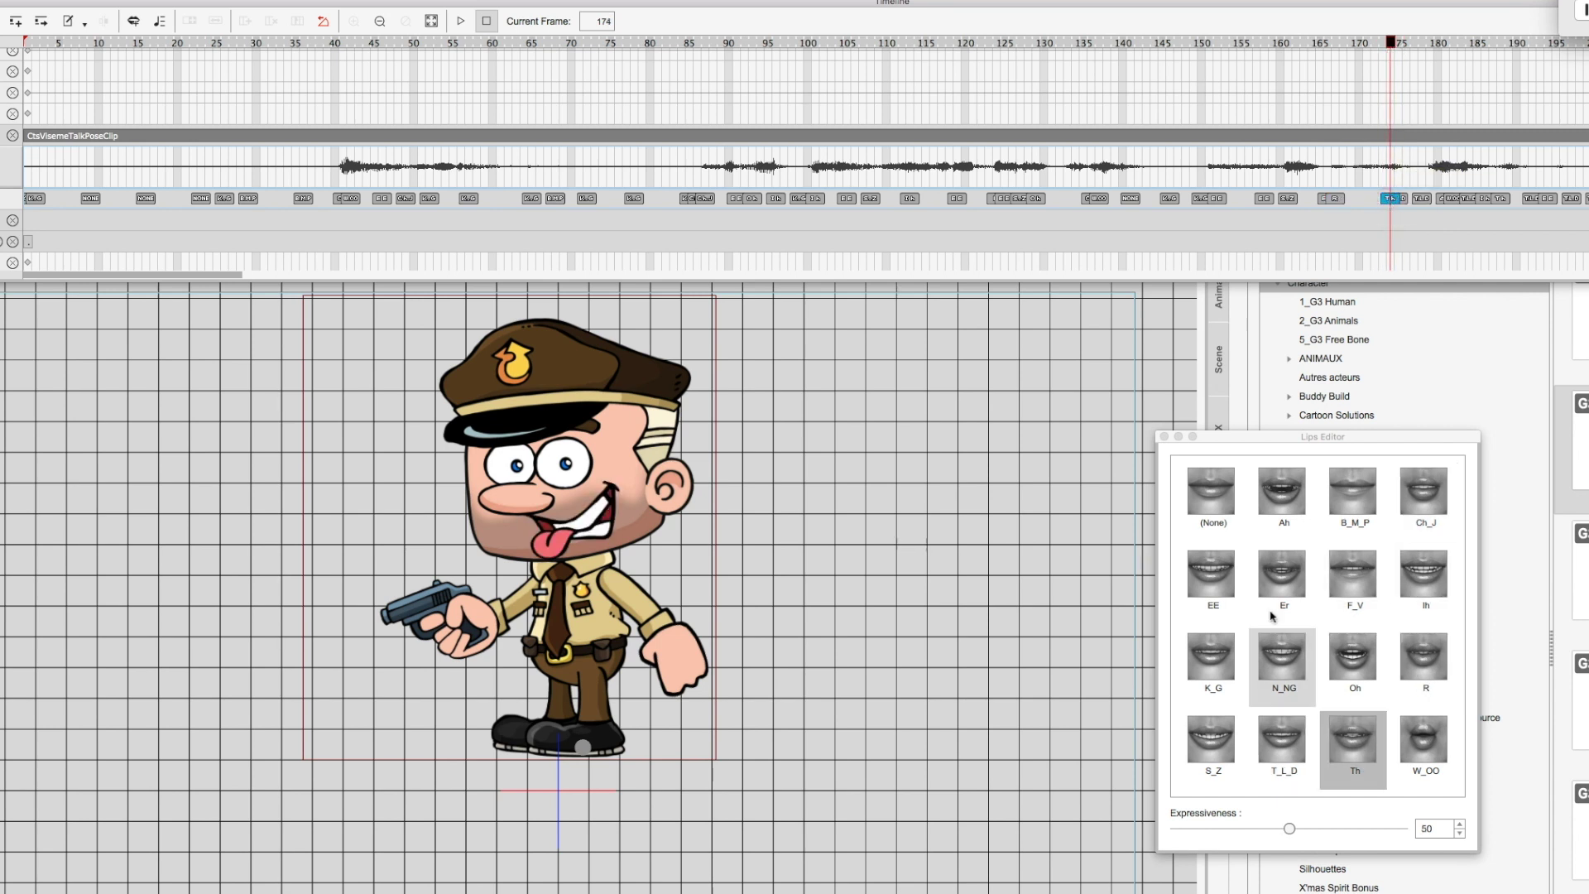
{"action": "left_click", "coordinate": [1214, 582]}
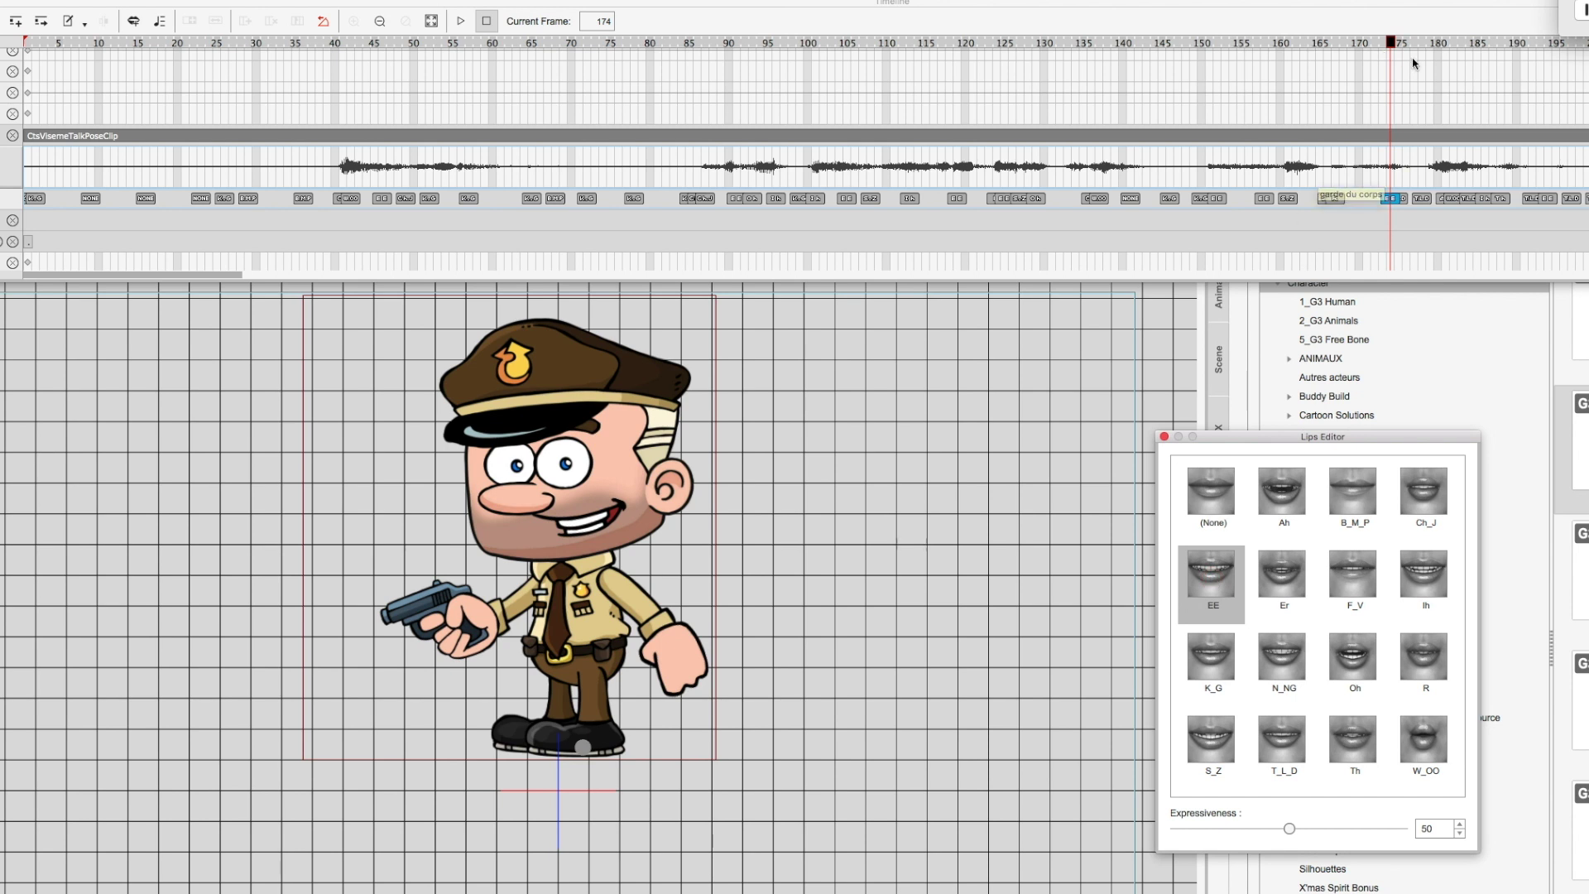
Step: Listen to the next syllables and change the lip key at about frame 175 to EE
{"action": "left_click_drag", "start_coordinate": [1390, 45], "coordinate": [1401, 43]}
{"action": "left_click_drag", "start_coordinate": [1401, 43], "coordinate": [1406, 43]}
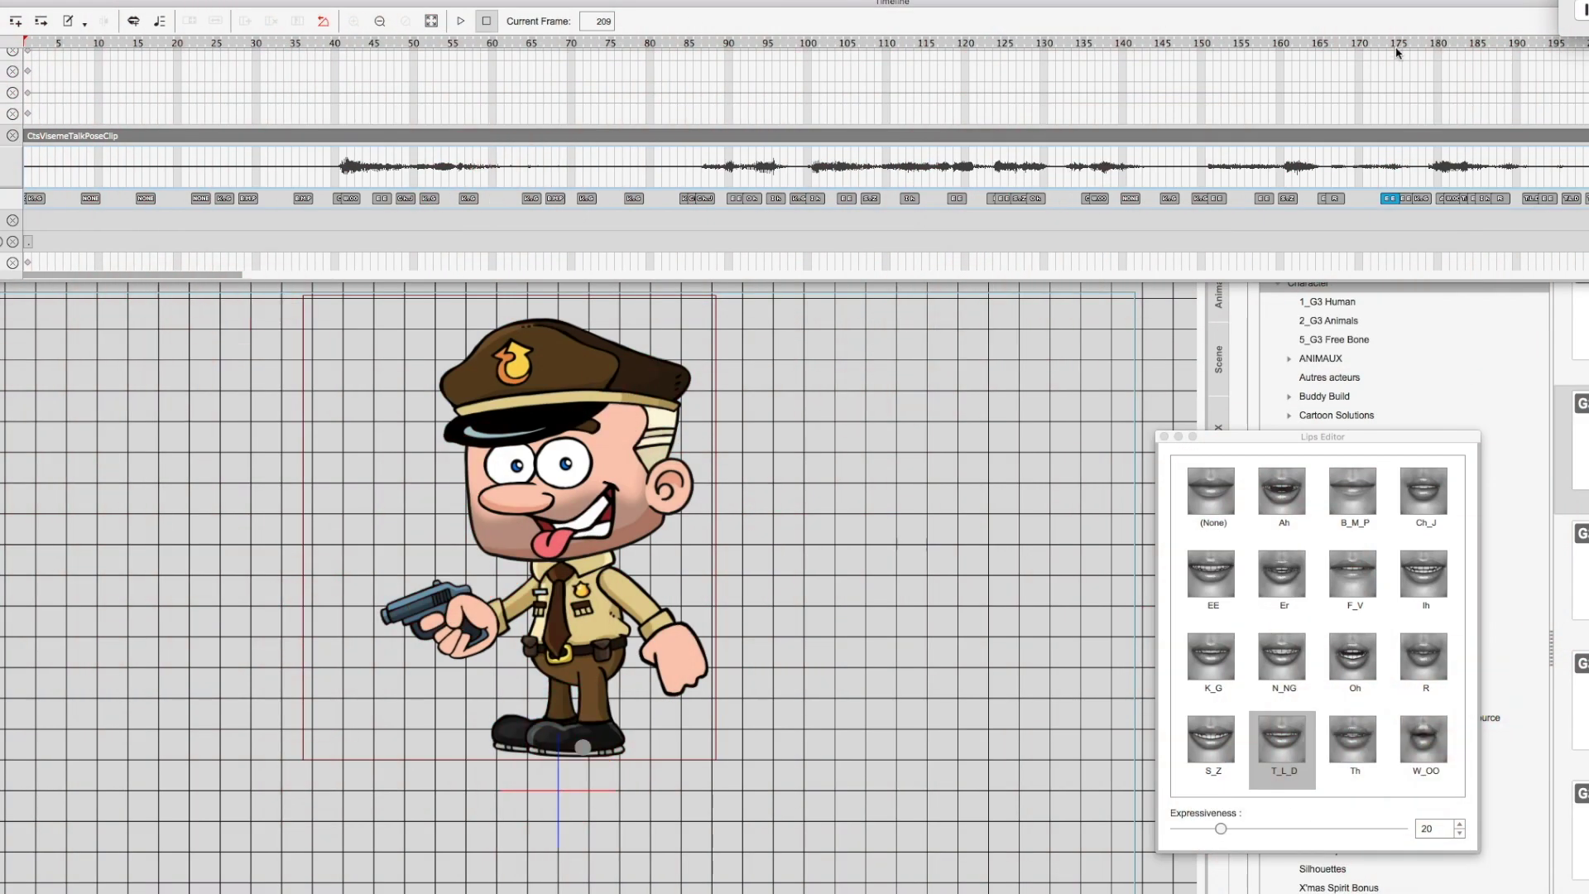
{"action": "left_click_drag", "start_coordinate": [1398, 48], "coordinate": [1566, 48]}
{"action": "left_click", "coordinate": [1397, 43]}
{"action": "left_click", "coordinate": [1224, 575]}
Step: Change the T_L_D lip key just before frame 200 to the W_OO mouth shape
{"action": "left_click", "coordinate": [1550, 41]}
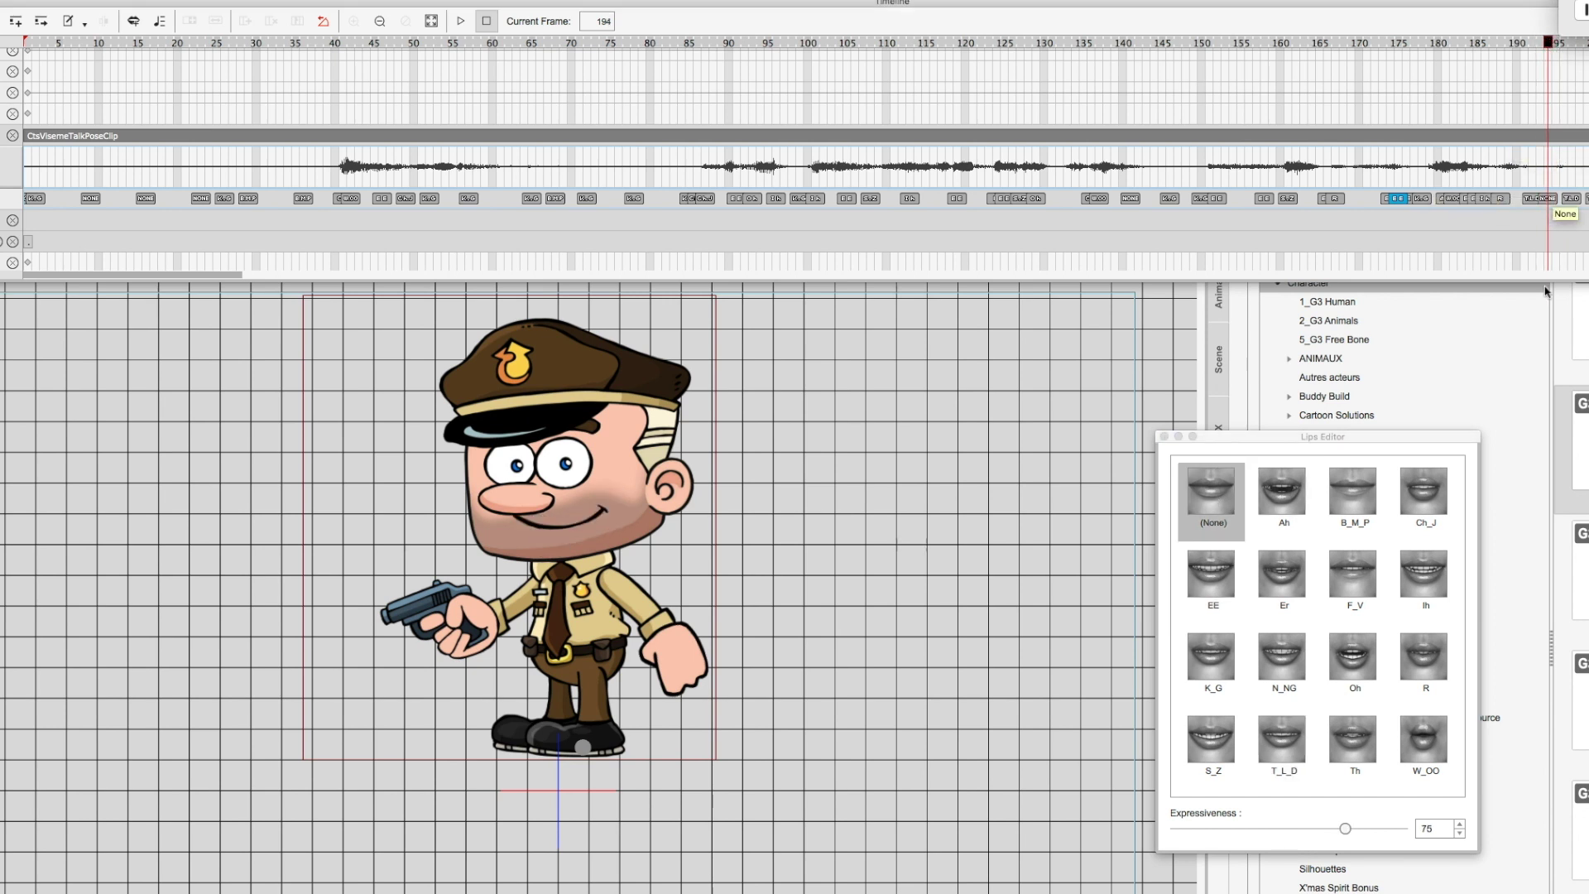
{"action": "left_click_drag", "start_coordinate": [1550, 41], "coordinate": [1584, 42]}
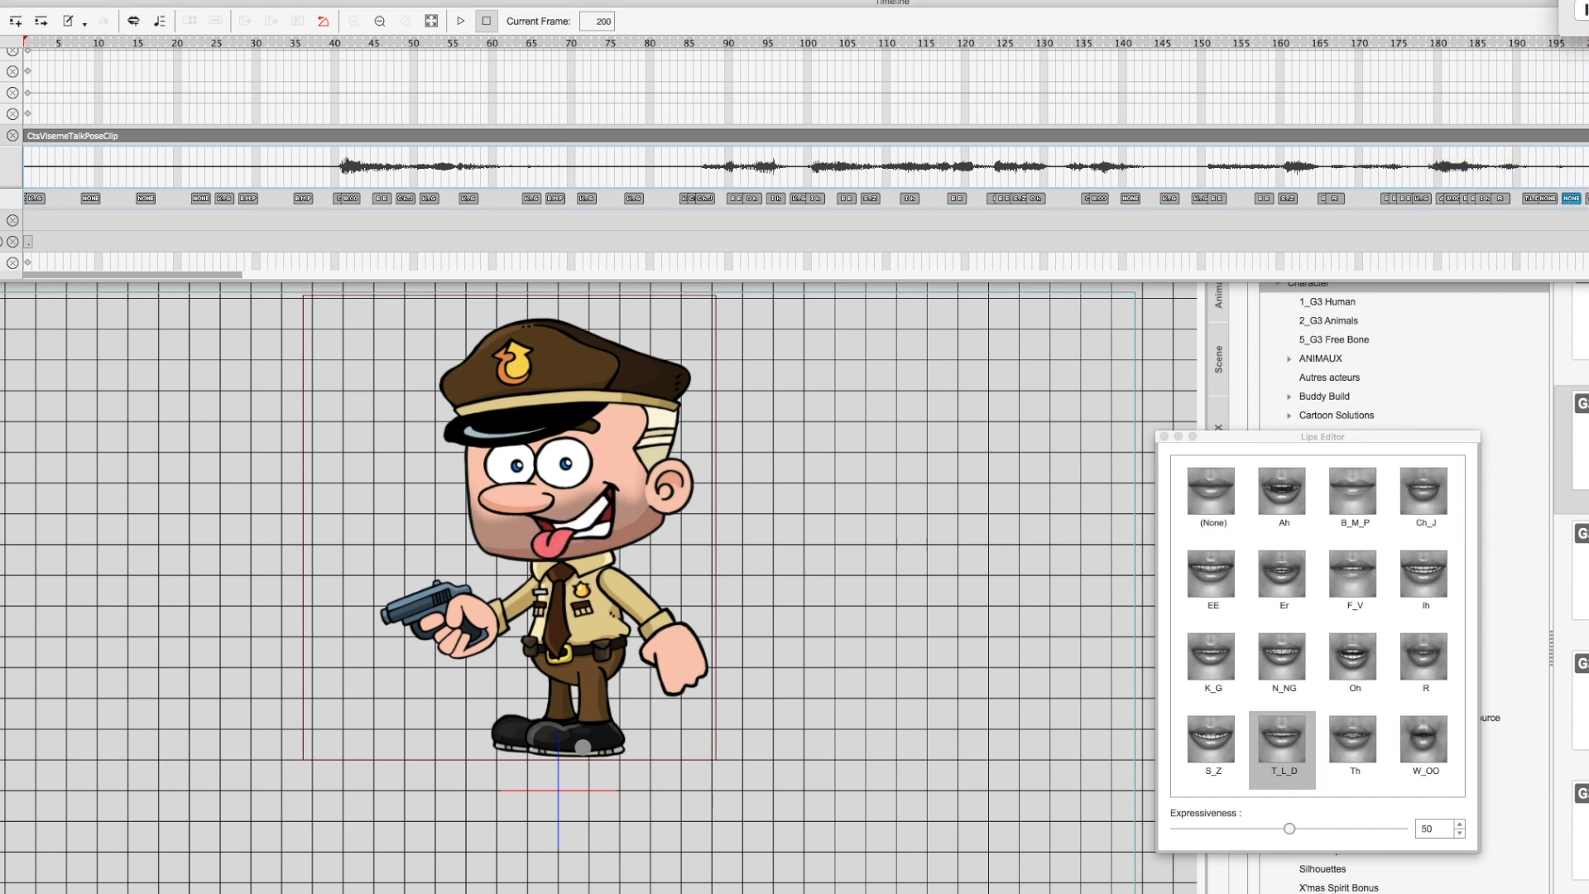
{"action": "left_click", "coordinate": [1425, 742]}
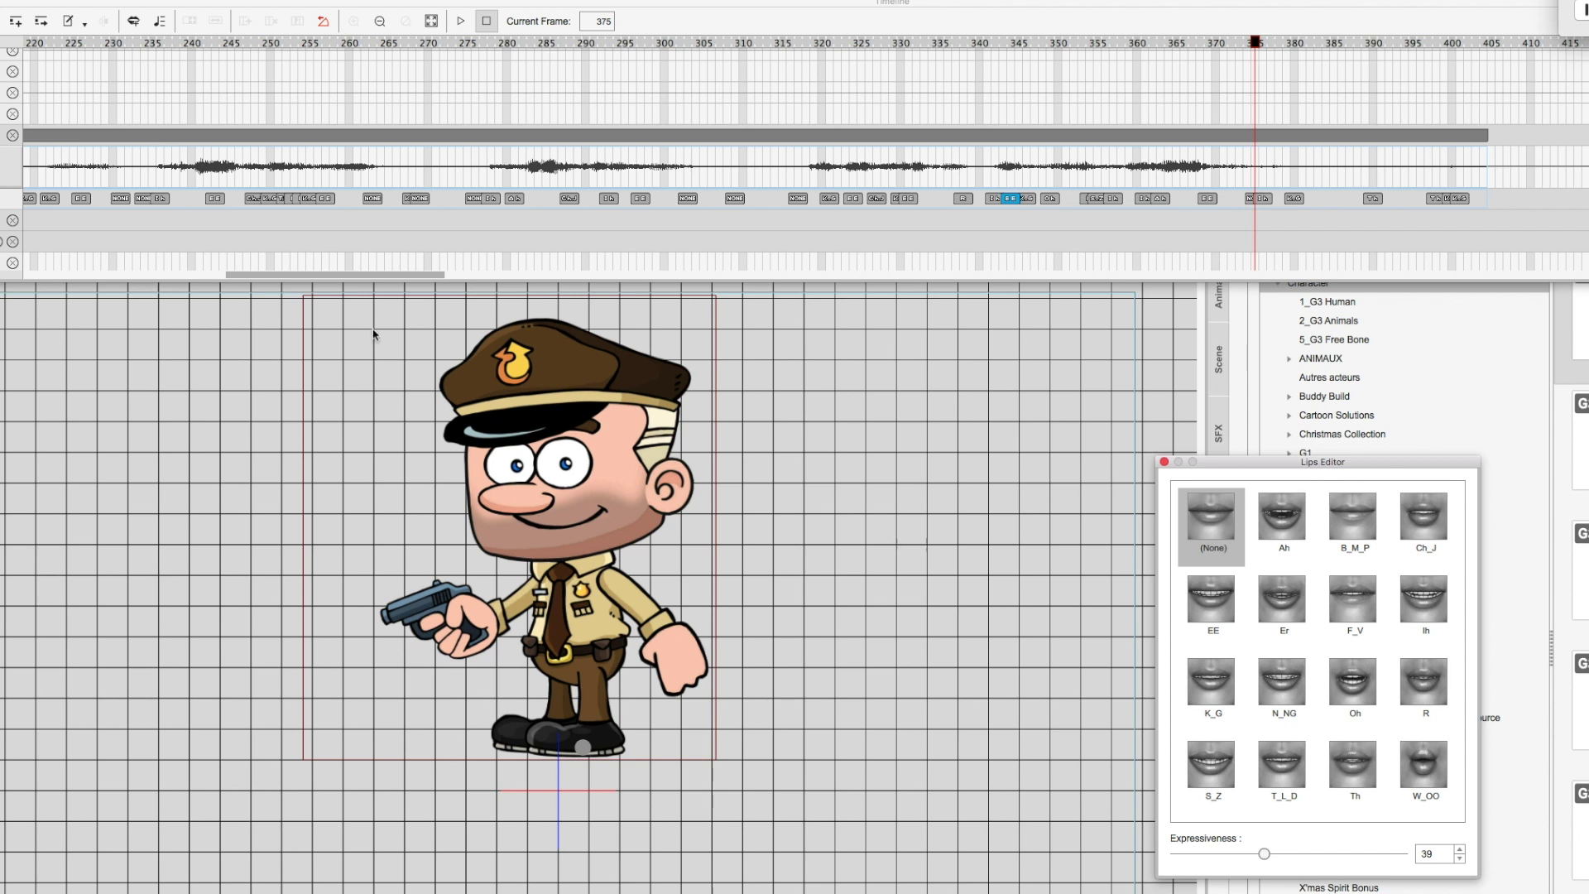
Step: Play the corrected lip sync from the start of the voice clip and return to frame 1
{"action": "left_click_drag", "start_coordinate": [347, 275], "coordinate": [51, 276]}
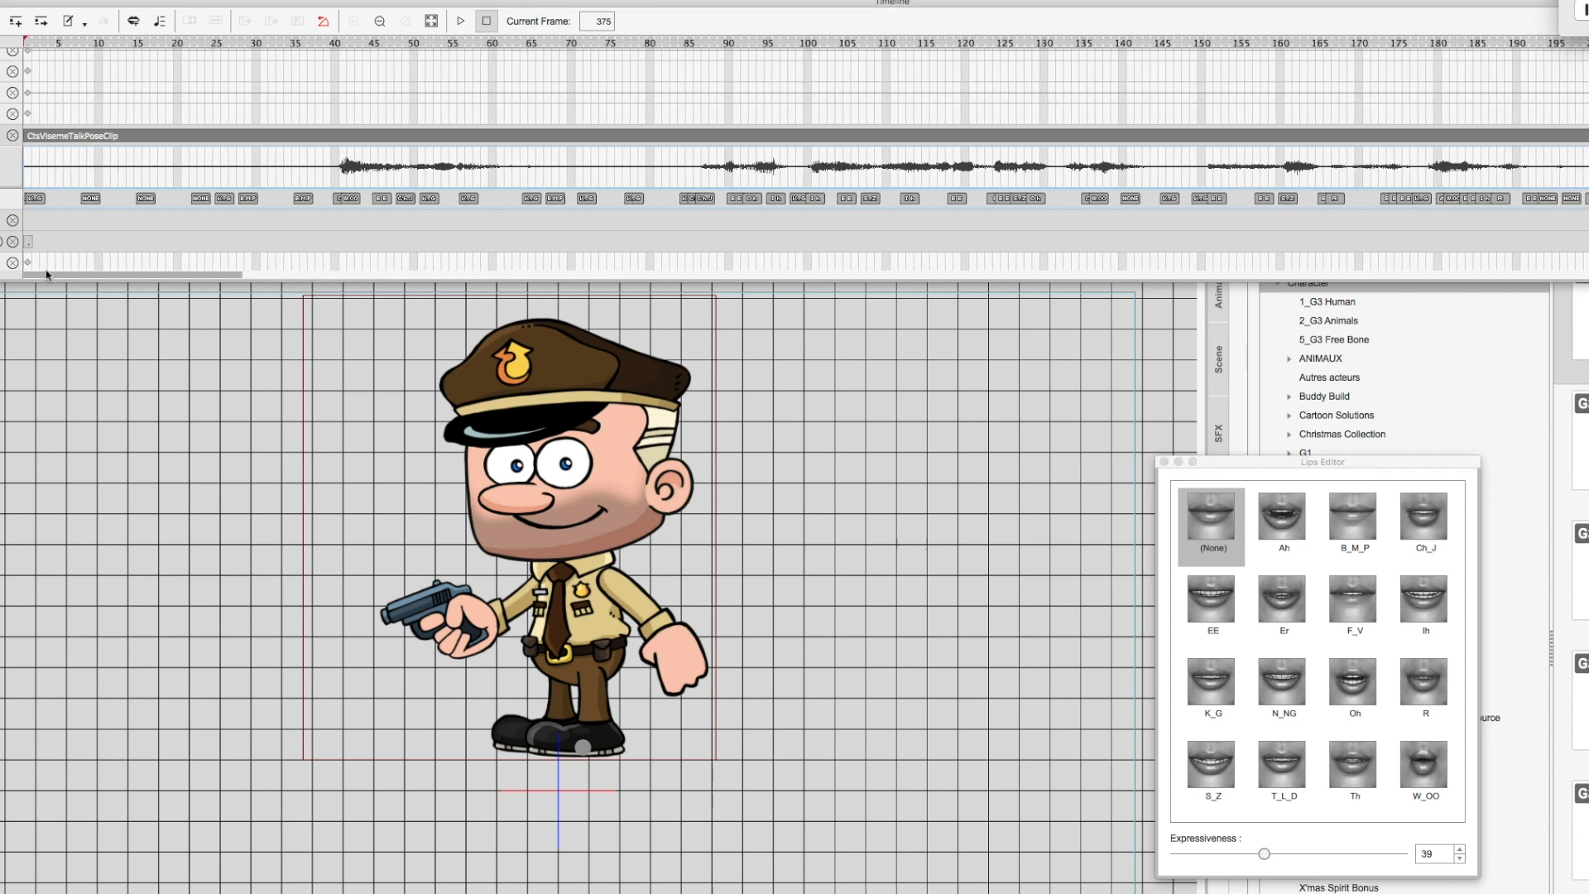
{"action": "left_click", "coordinate": [66, 44]}
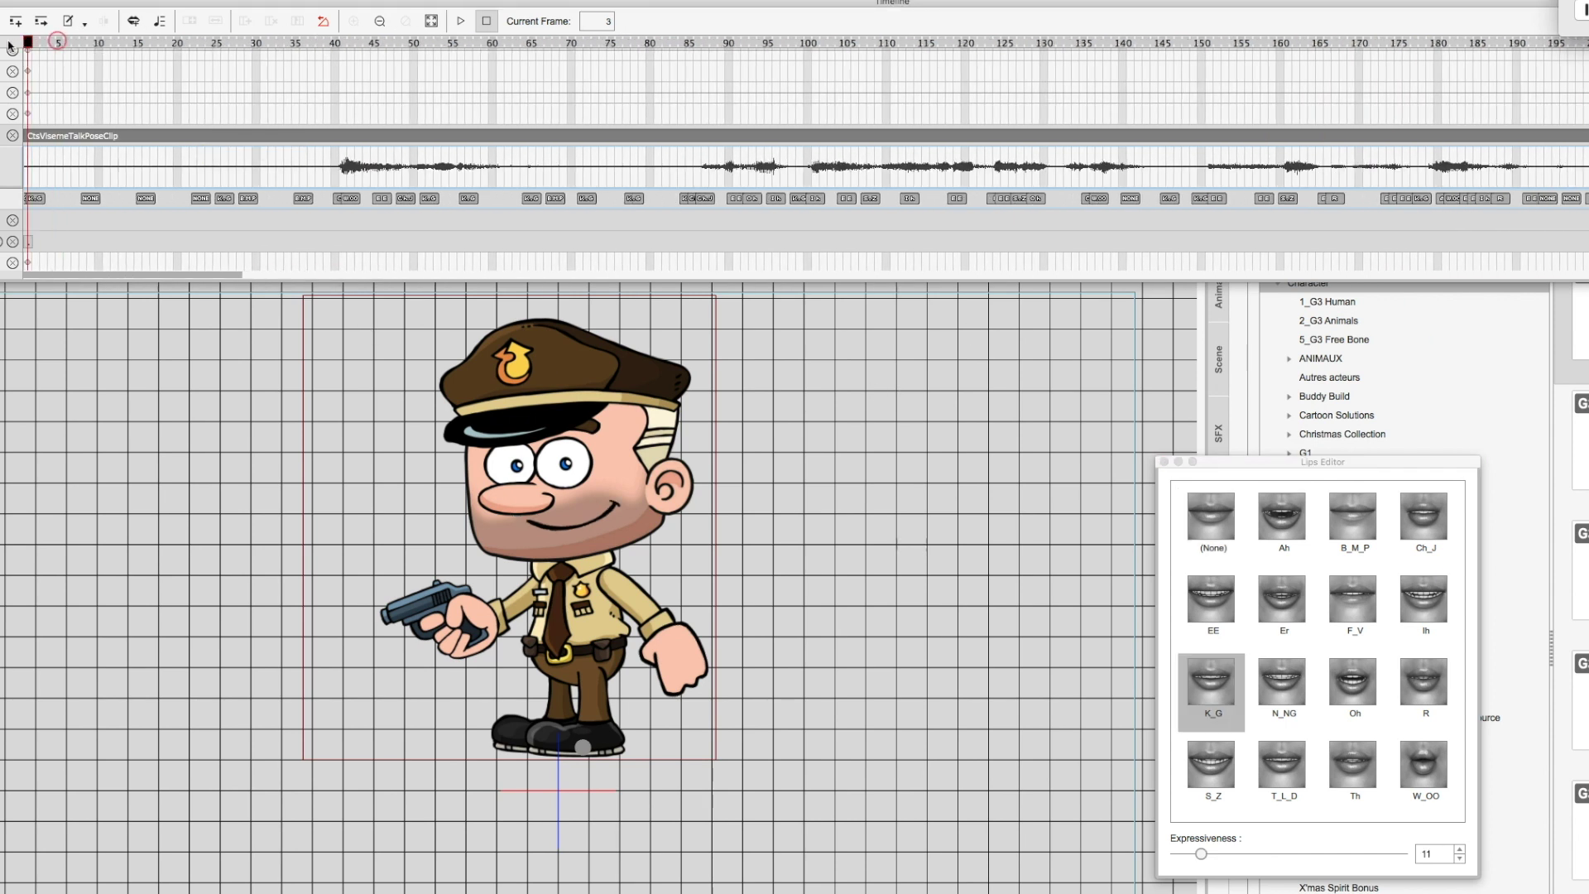
{"action": "key", "text": "space"}
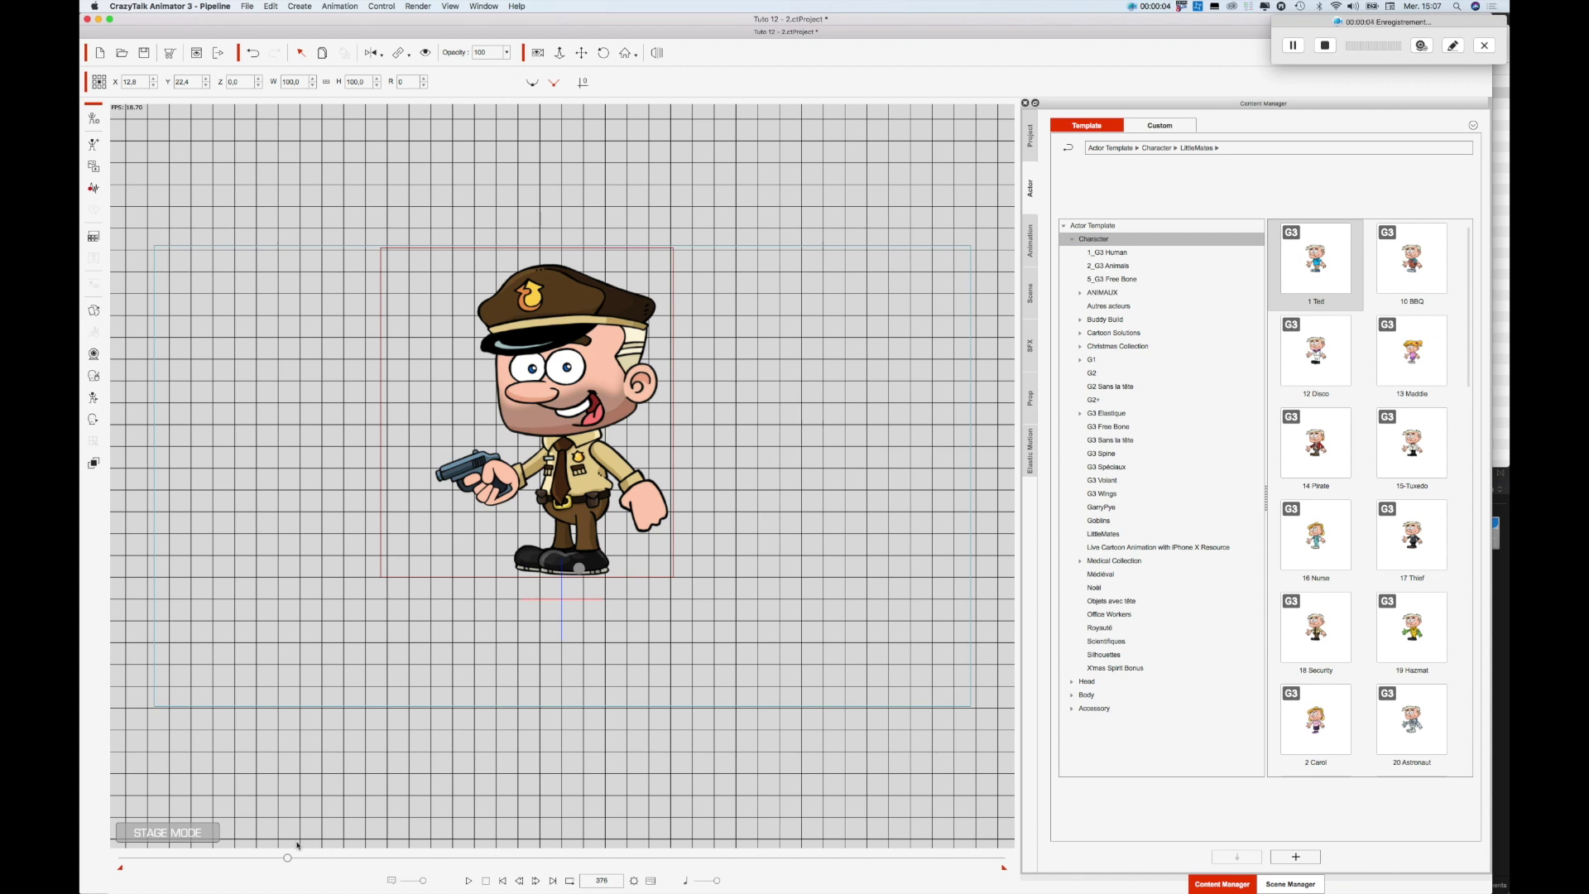
{"action": "left_click_drag", "start_coordinate": [285, 861], "coordinate": [108, 862]}
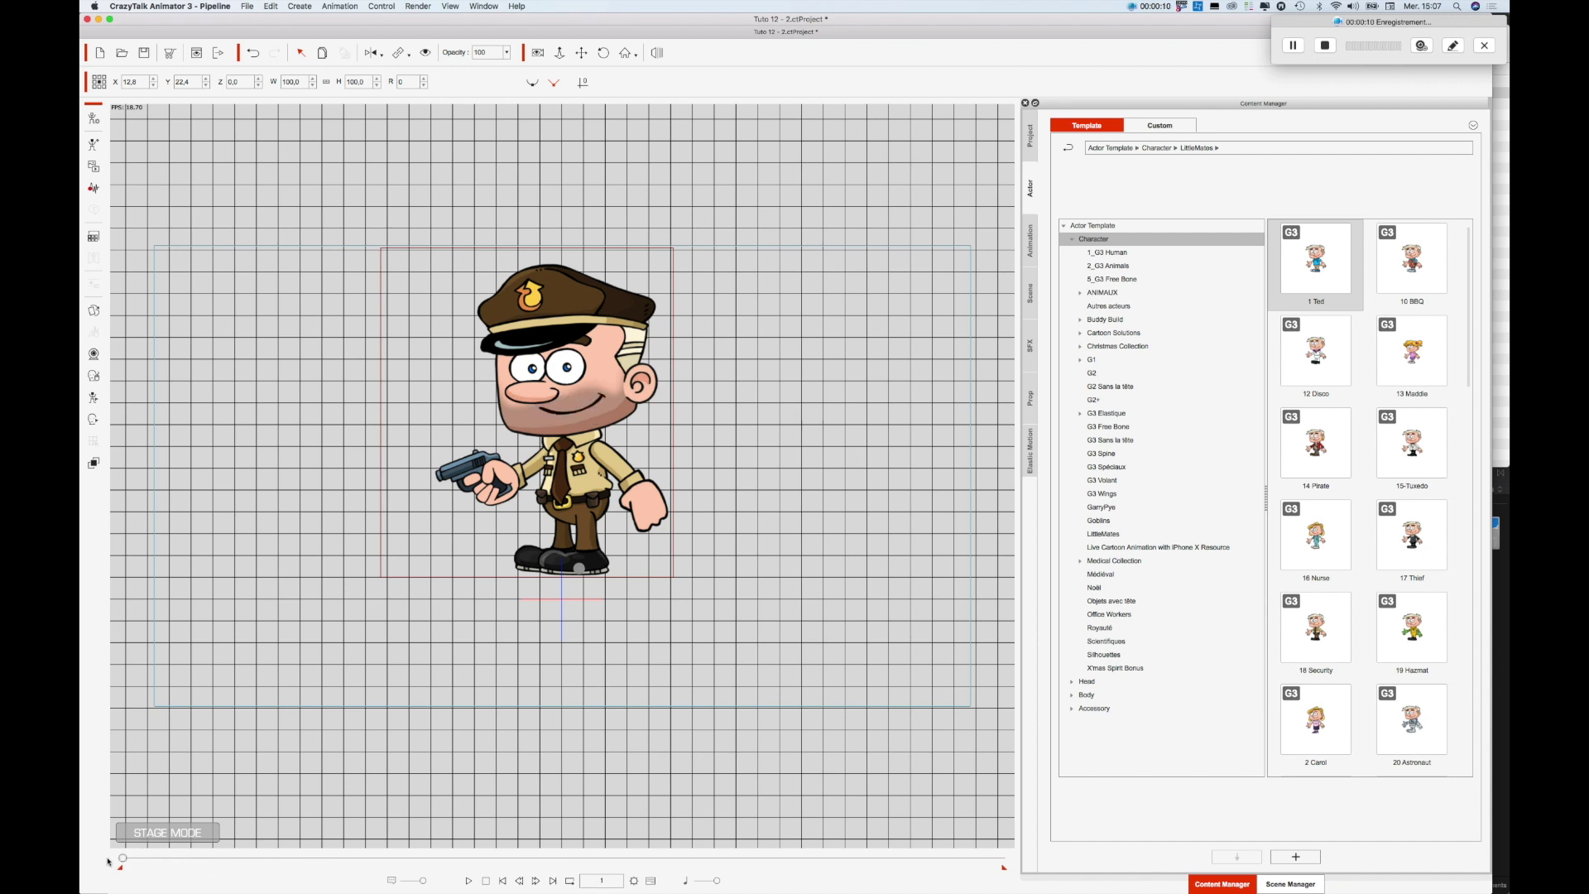
Step: Play the beginning of the corrected lip sync from frame 1 and move the playhead back toward the start
{"action": "key", "text": "space"}
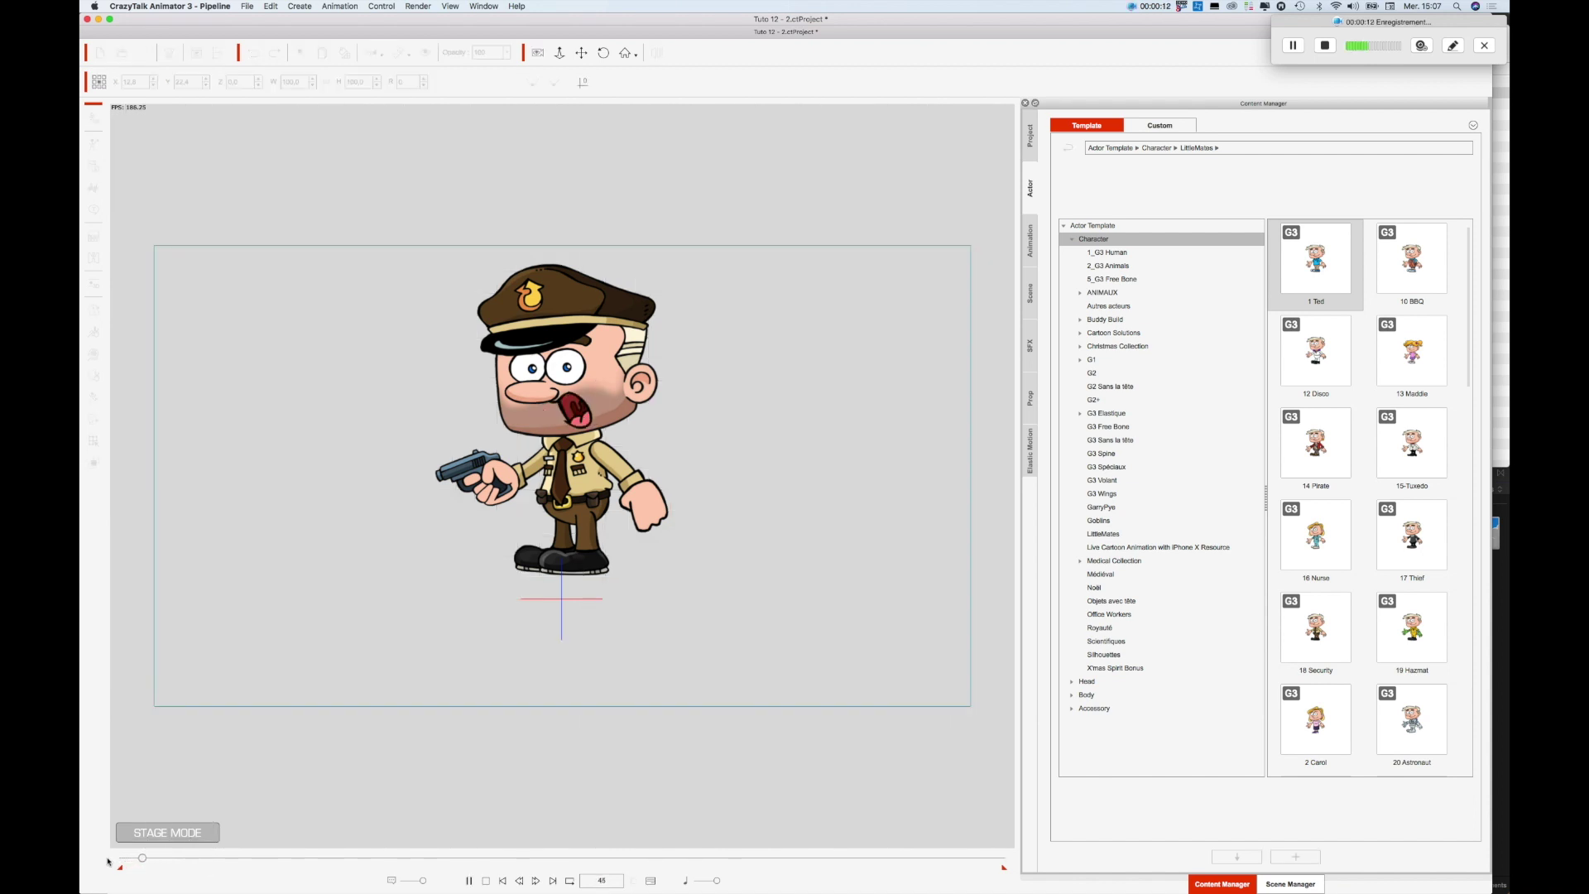
{"action": "key", "text": "space"}
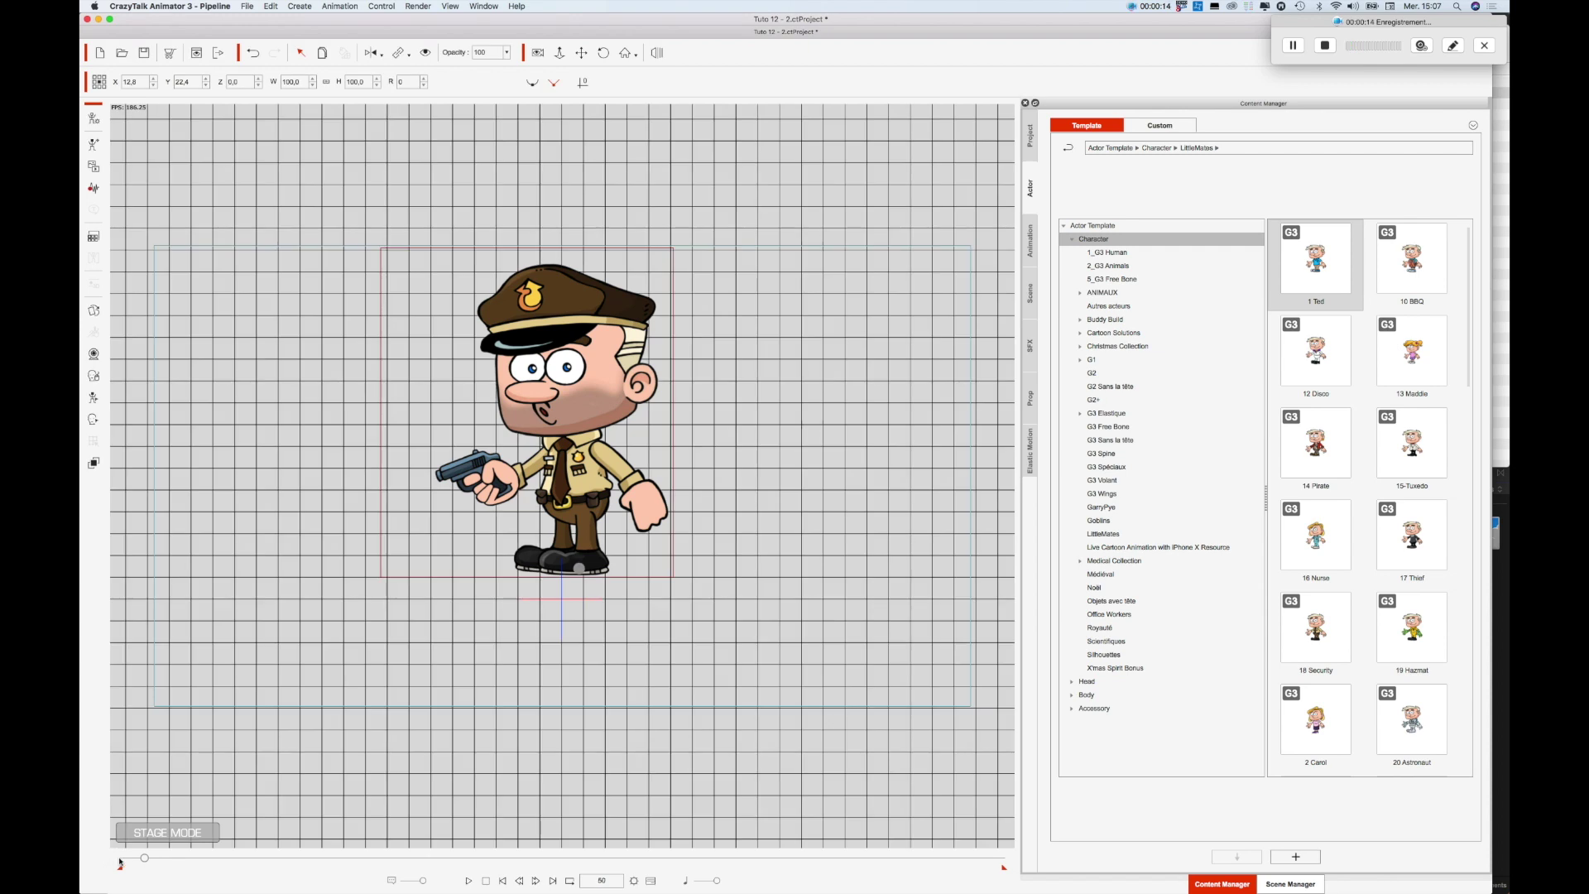
{"action": "left_click_drag", "start_coordinate": [146, 863], "coordinate": [138, 860]}
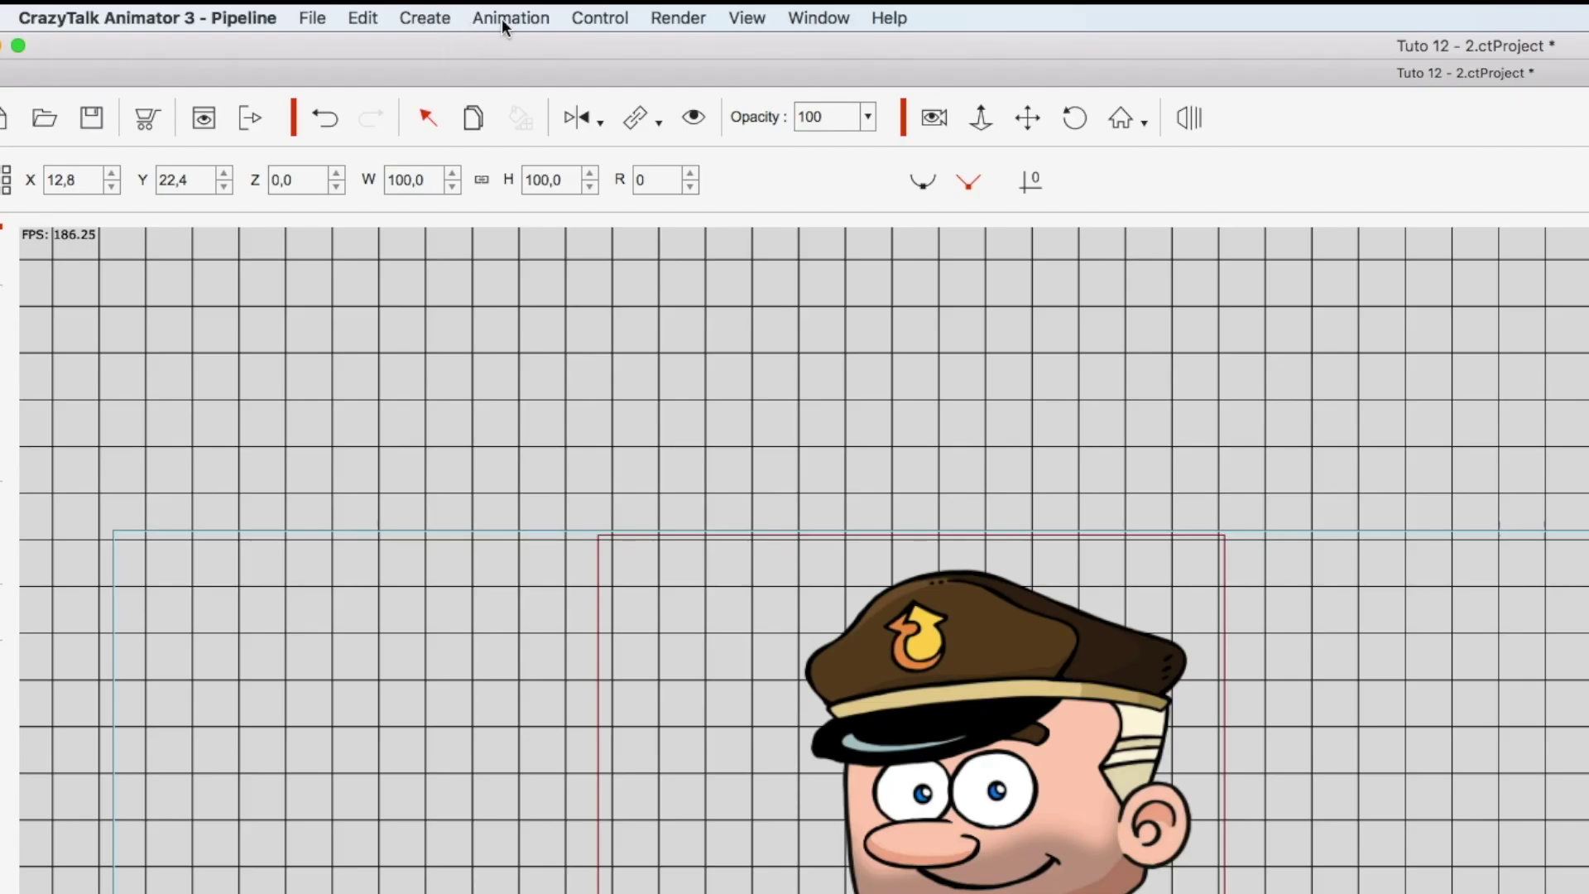
Step: Open the 2D Motion Key Editor and key small rotations of the guard's Neck bone during the speech
{"action": "left_click", "coordinate": [501, 18]}
{"action": "left_click", "coordinate": [539, 142]}
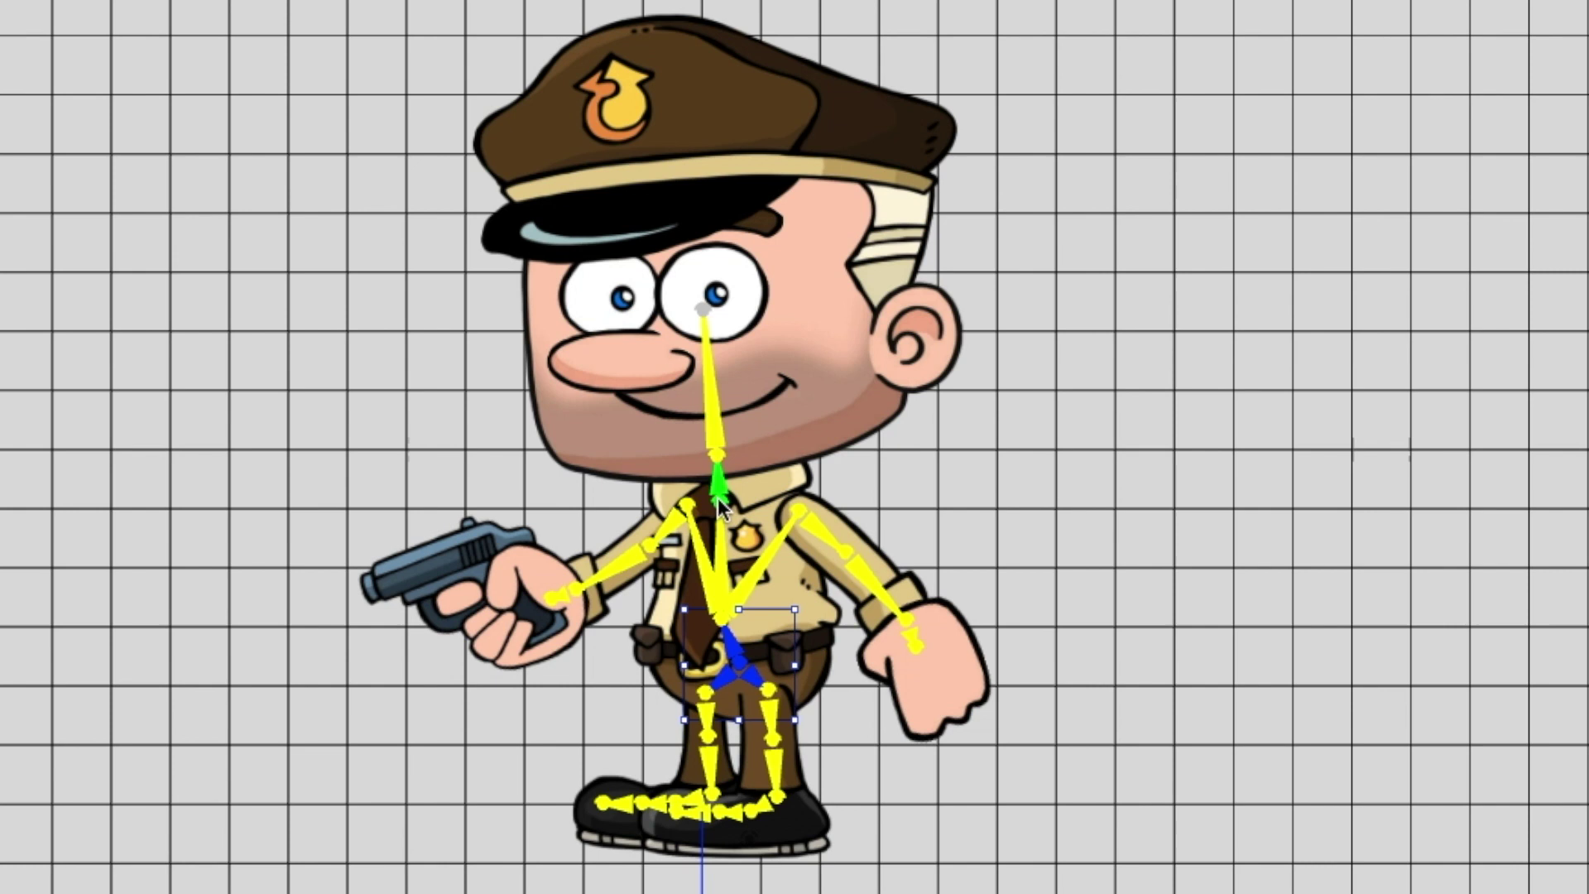
{"action": "left_click", "coordinate": [720, 486]}
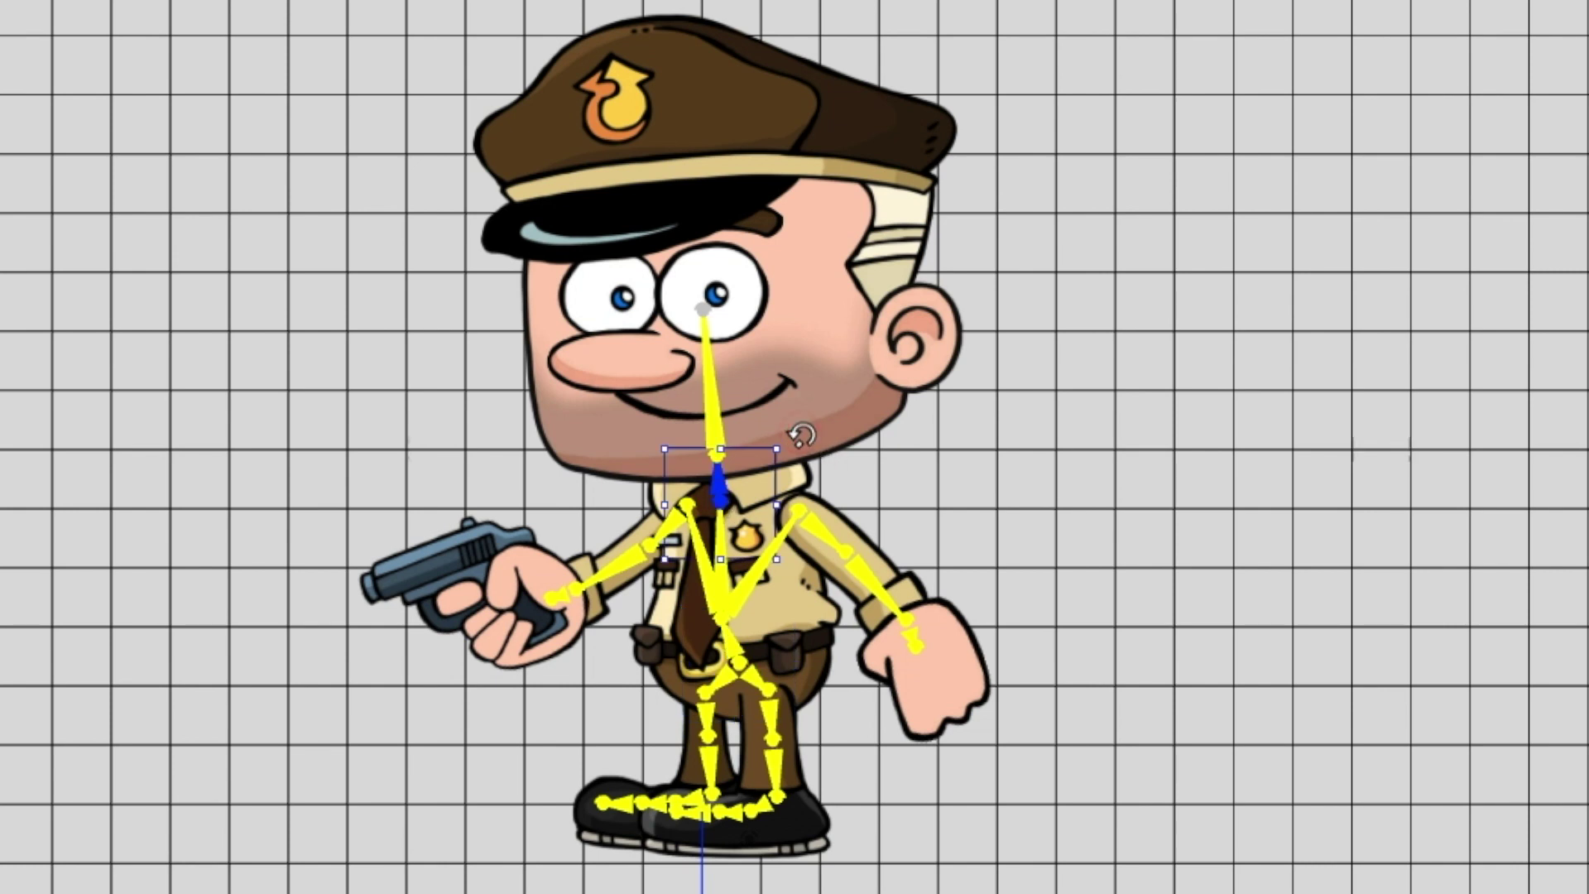
{"action": "left_click_drag", "start_coordinate": [802, 436], "coordinate": [799, 432]}
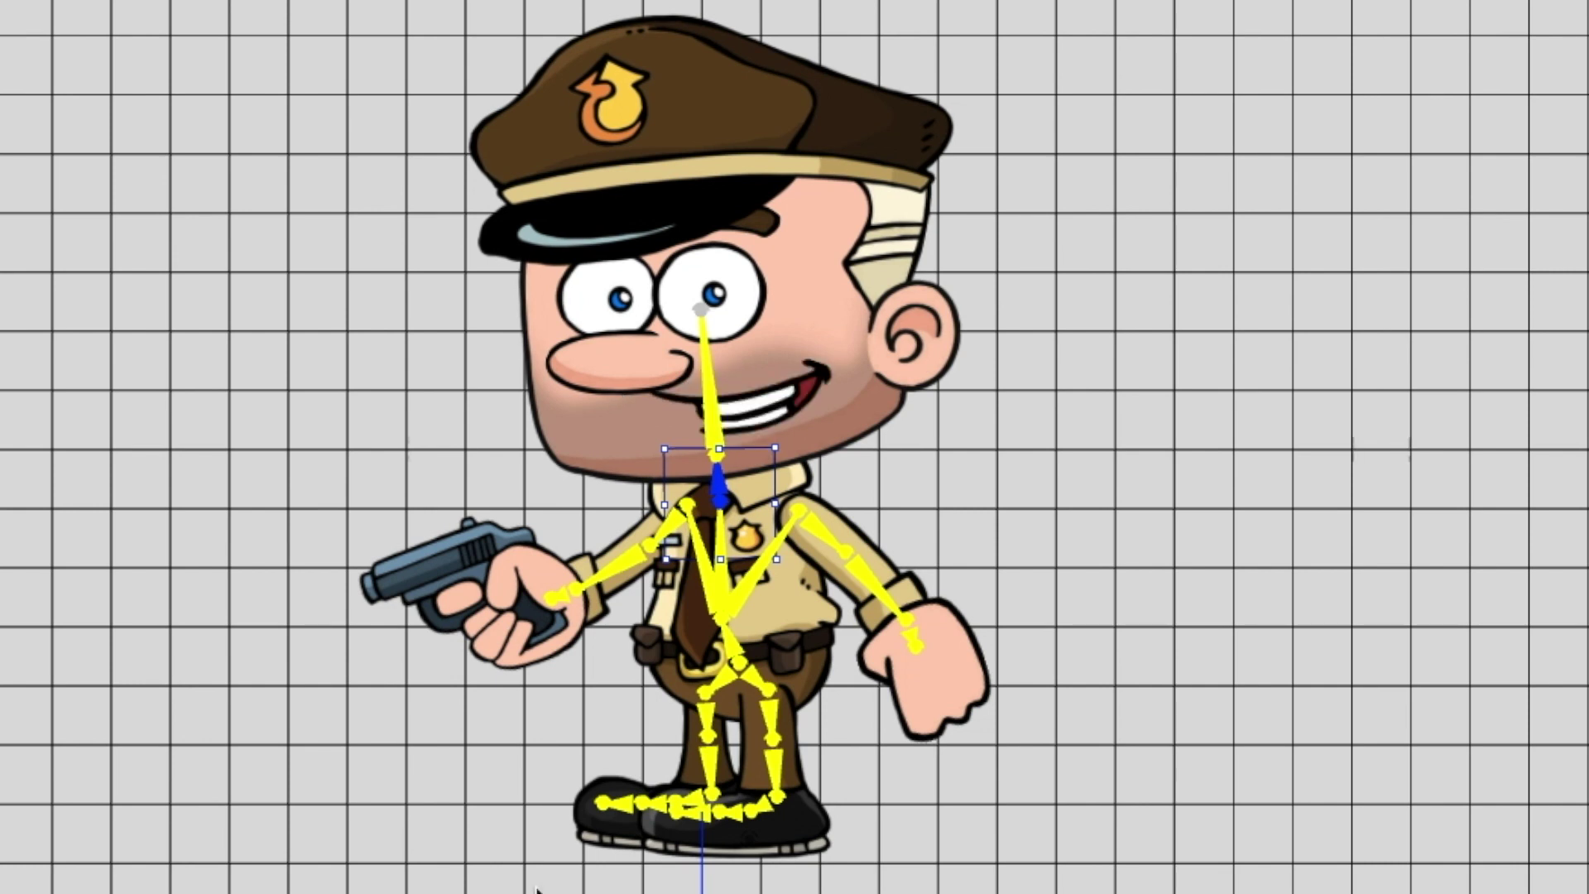
{"action": "left_click_drag", "start_coordinate": [794, 430], "coordinate": [816, 438]}
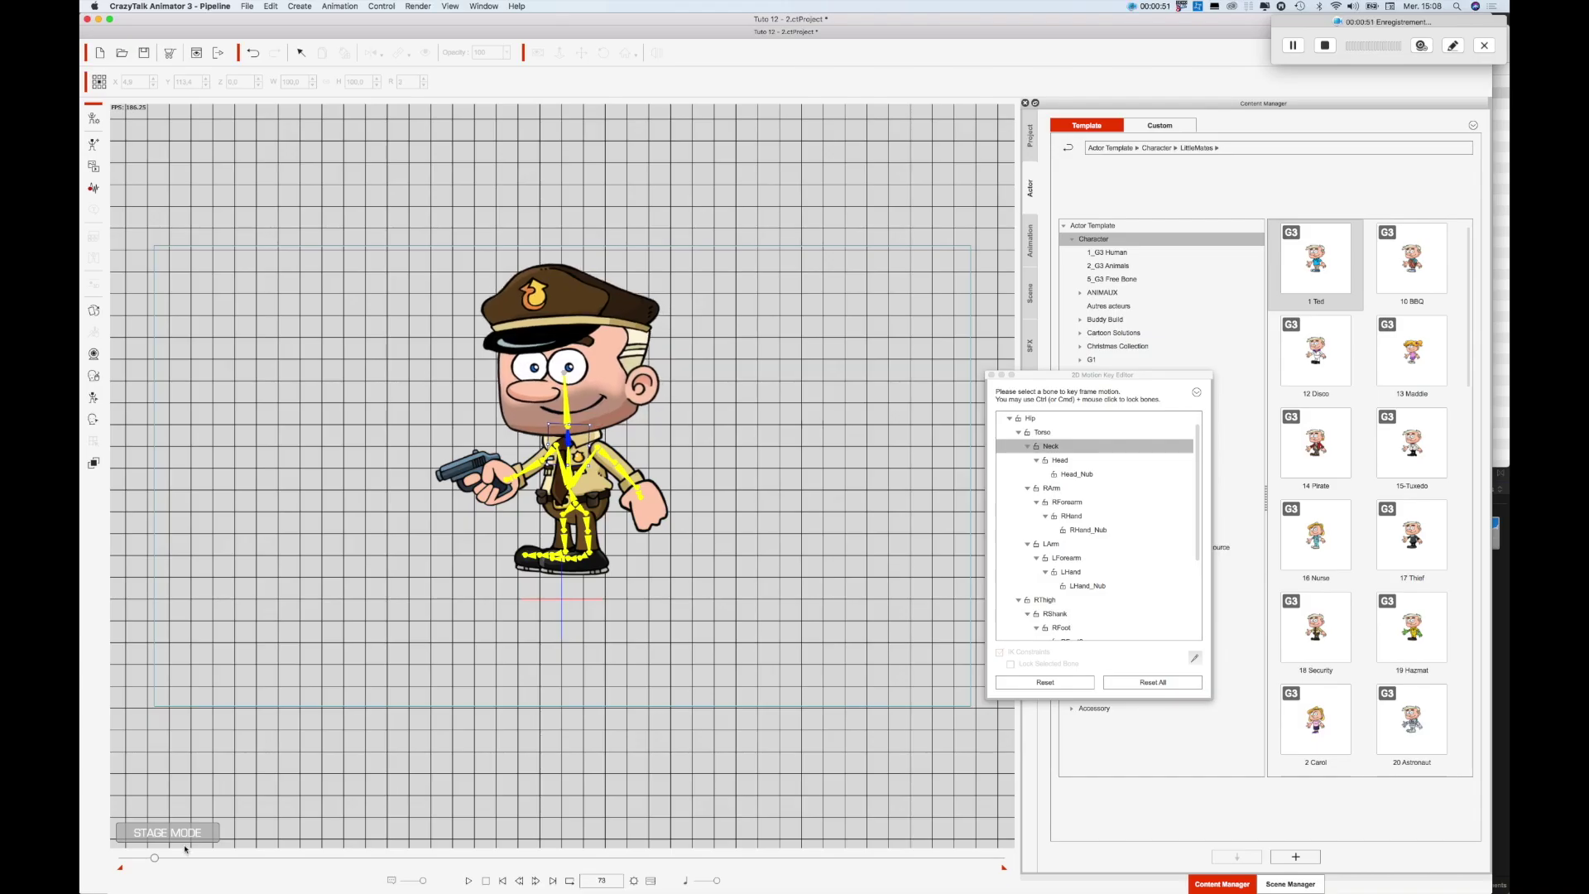
Step: Play the animation from the start to check the head movement together with the lip sync
{"action": "left_click_drag", "start_coordinate": [155, 858], "coordinate": [126, 861]}
{"action": "key", "text": "space"}
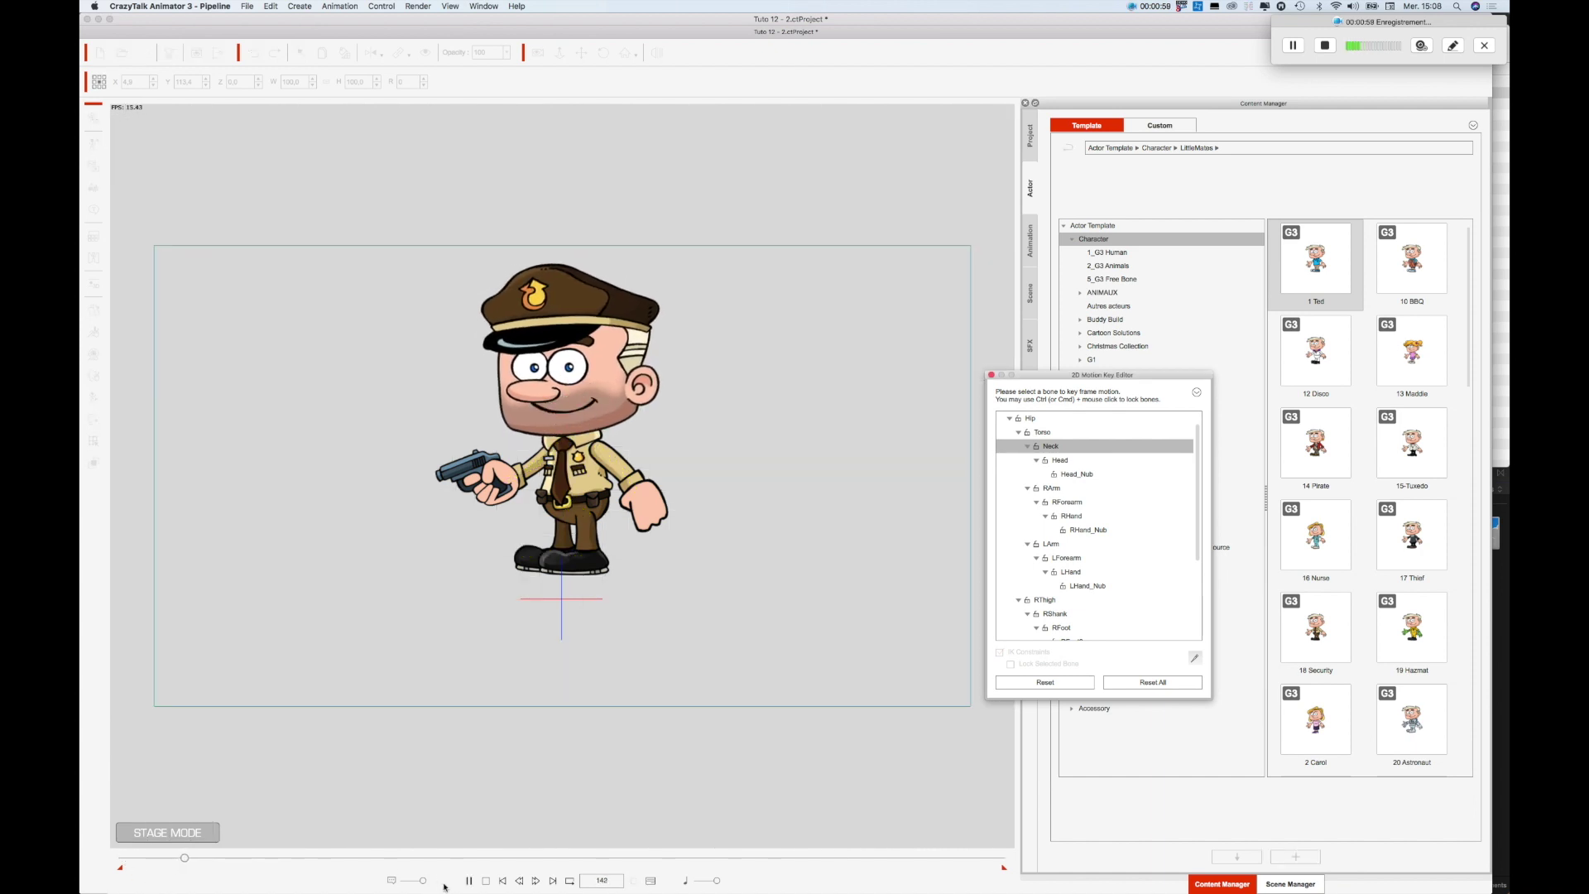
{"action": "left_click", "coordinate": [469, 880]}
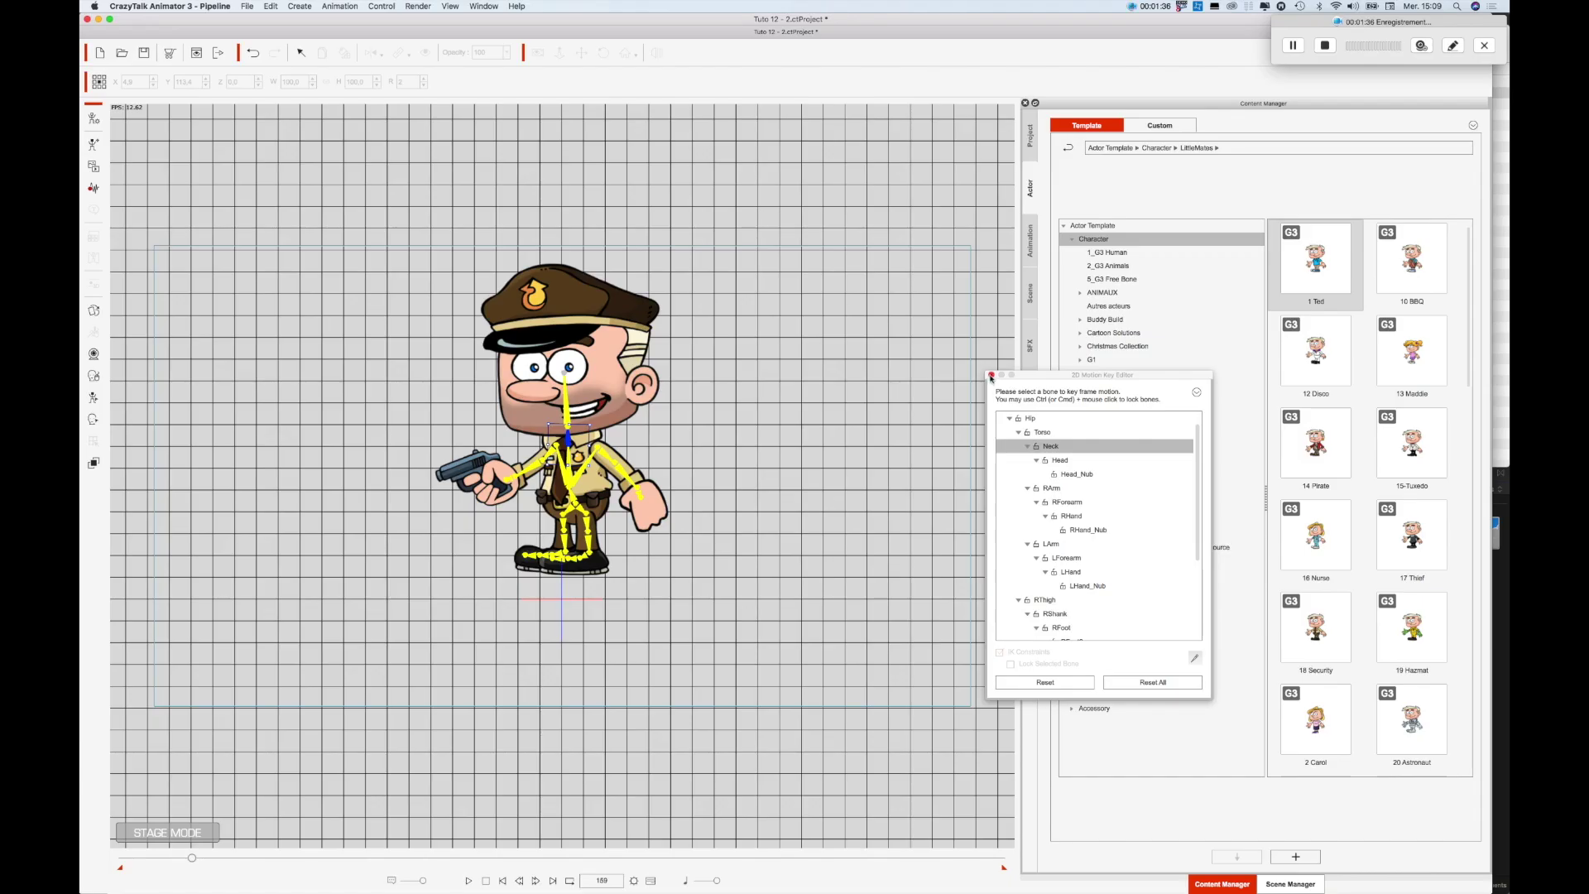
Step: Close the 2D Motion Key Editor and duplicate the guard at frame 1
{"action": "left_click", "coordinate": [990, 375]}
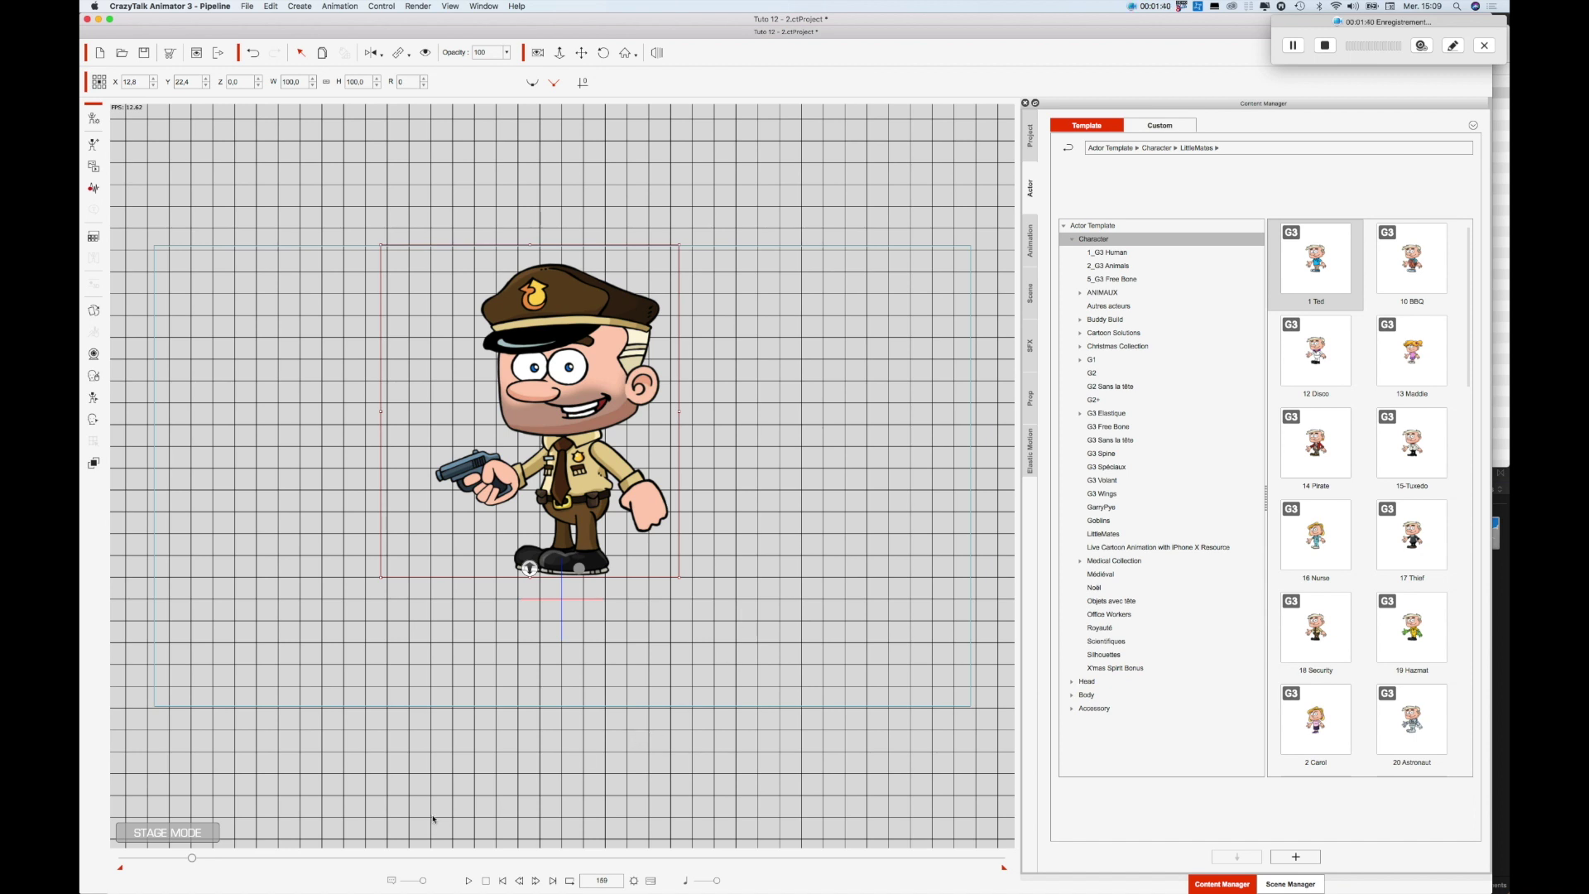
{"action": "left_click_drag", "start_coordinate": [191, 859], "coordinate": [122, 858]}
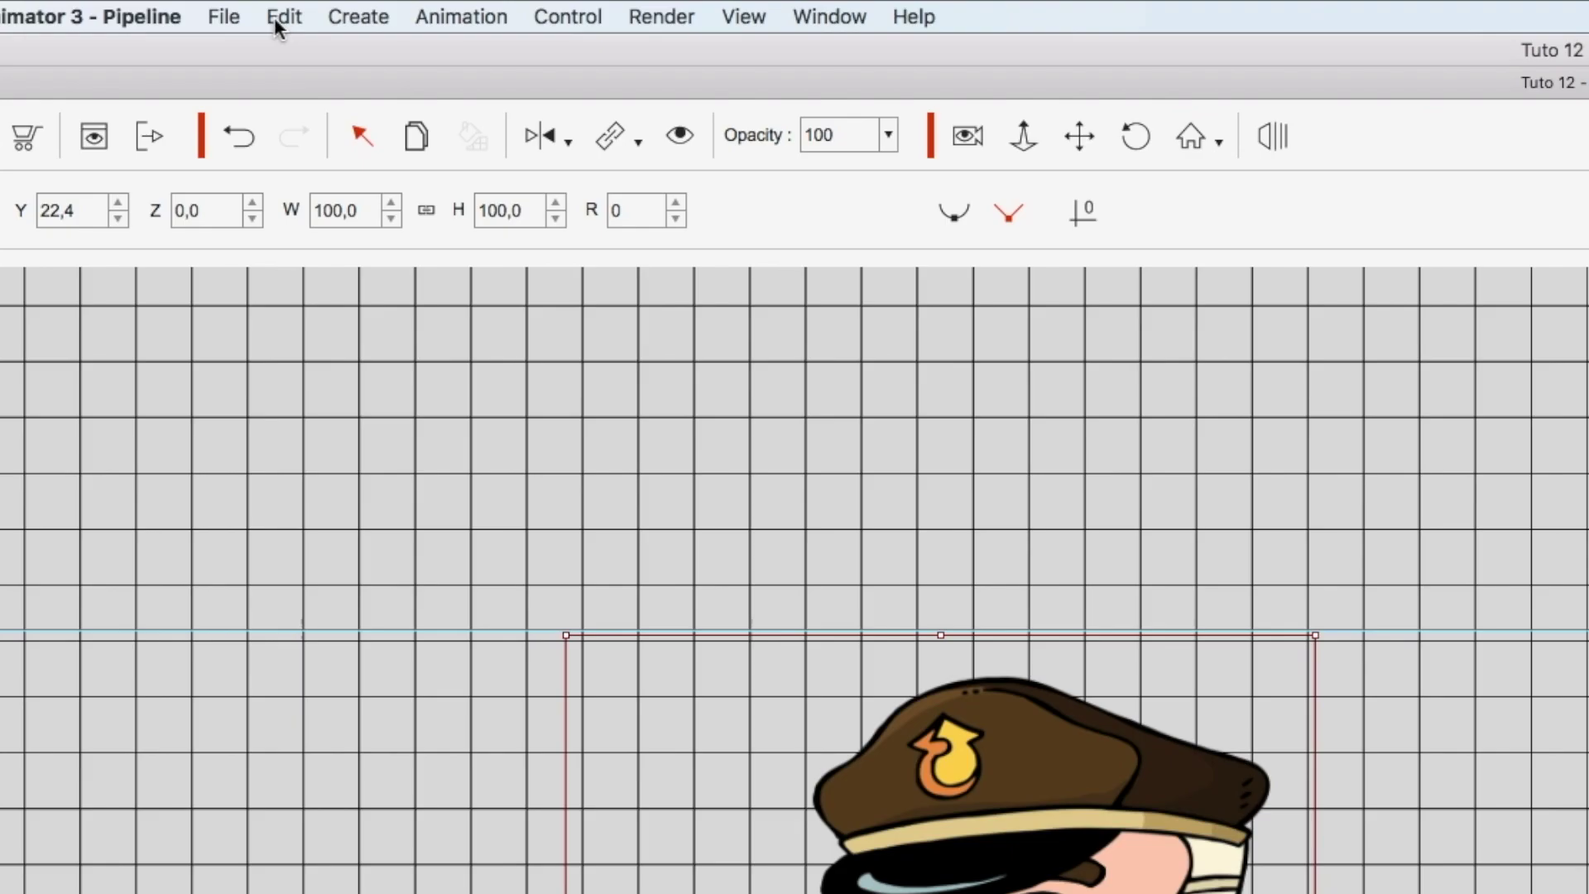
{"action": "left_click", "coordinate": [271, 6]}
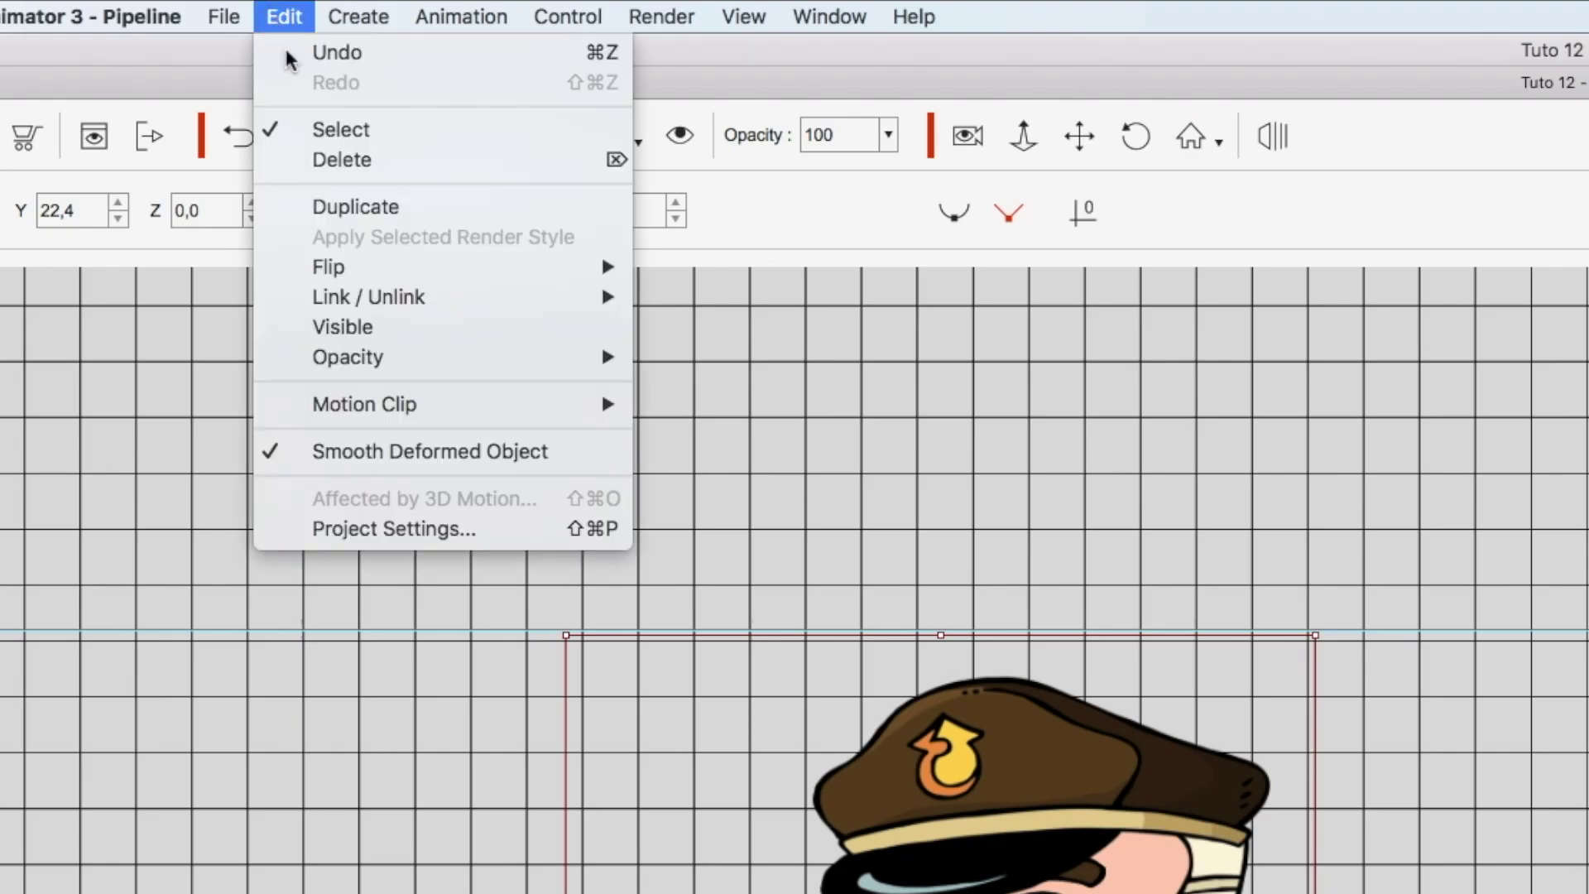
{"action": "left_click", "coordinate": [330, 207]}
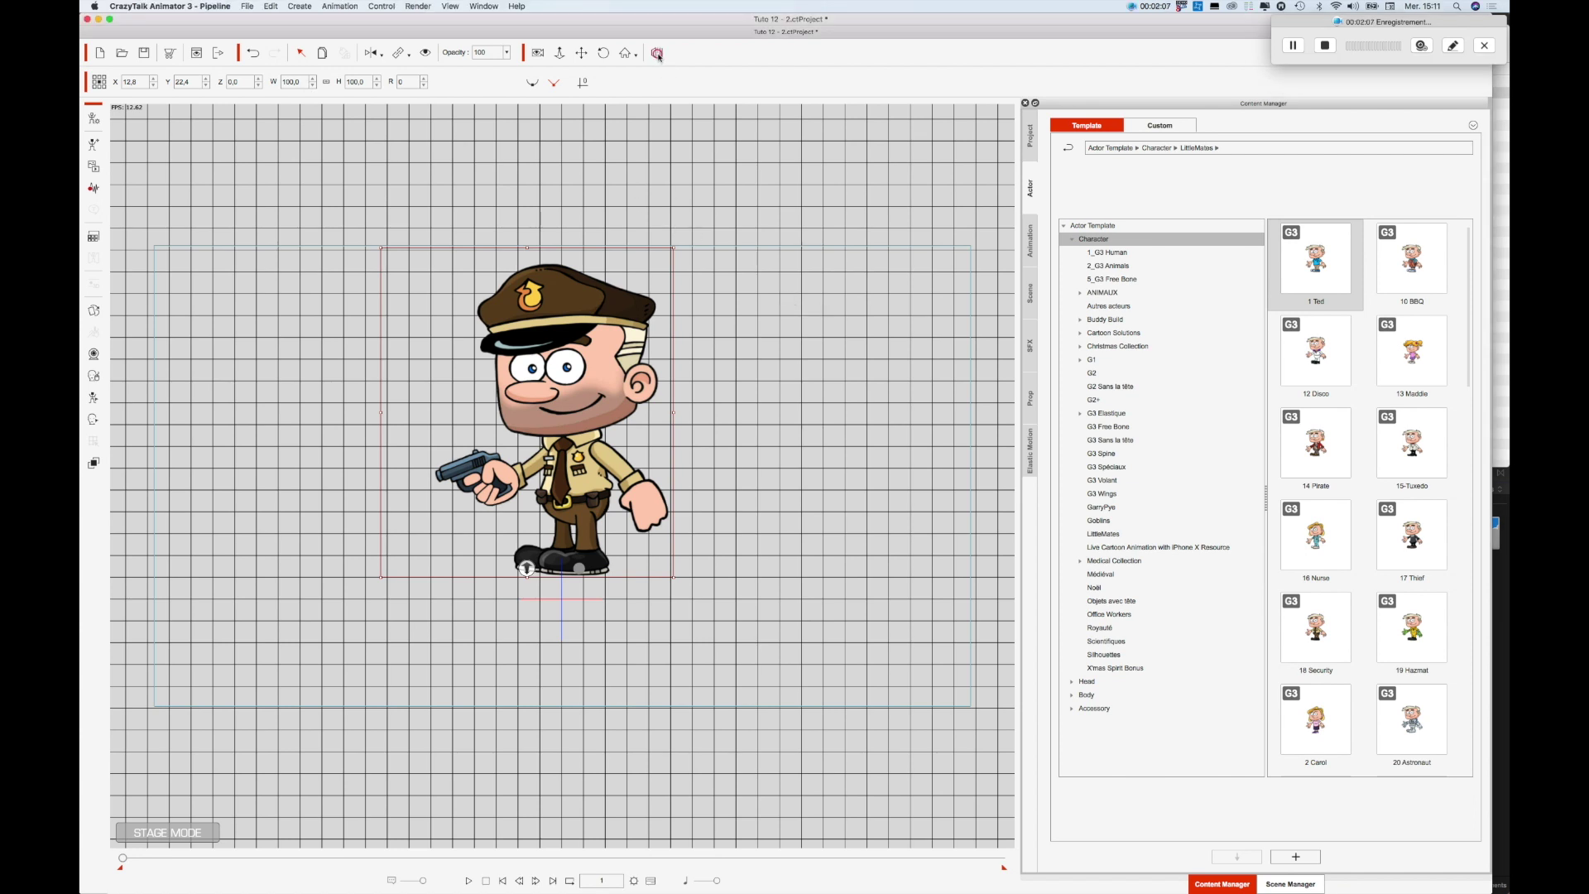
Step: In the 3D view, move the duplicated guard forward to a Z position of about 180 and return to the normal view
{"action": "left_click", "coordinate": [657, 53]}
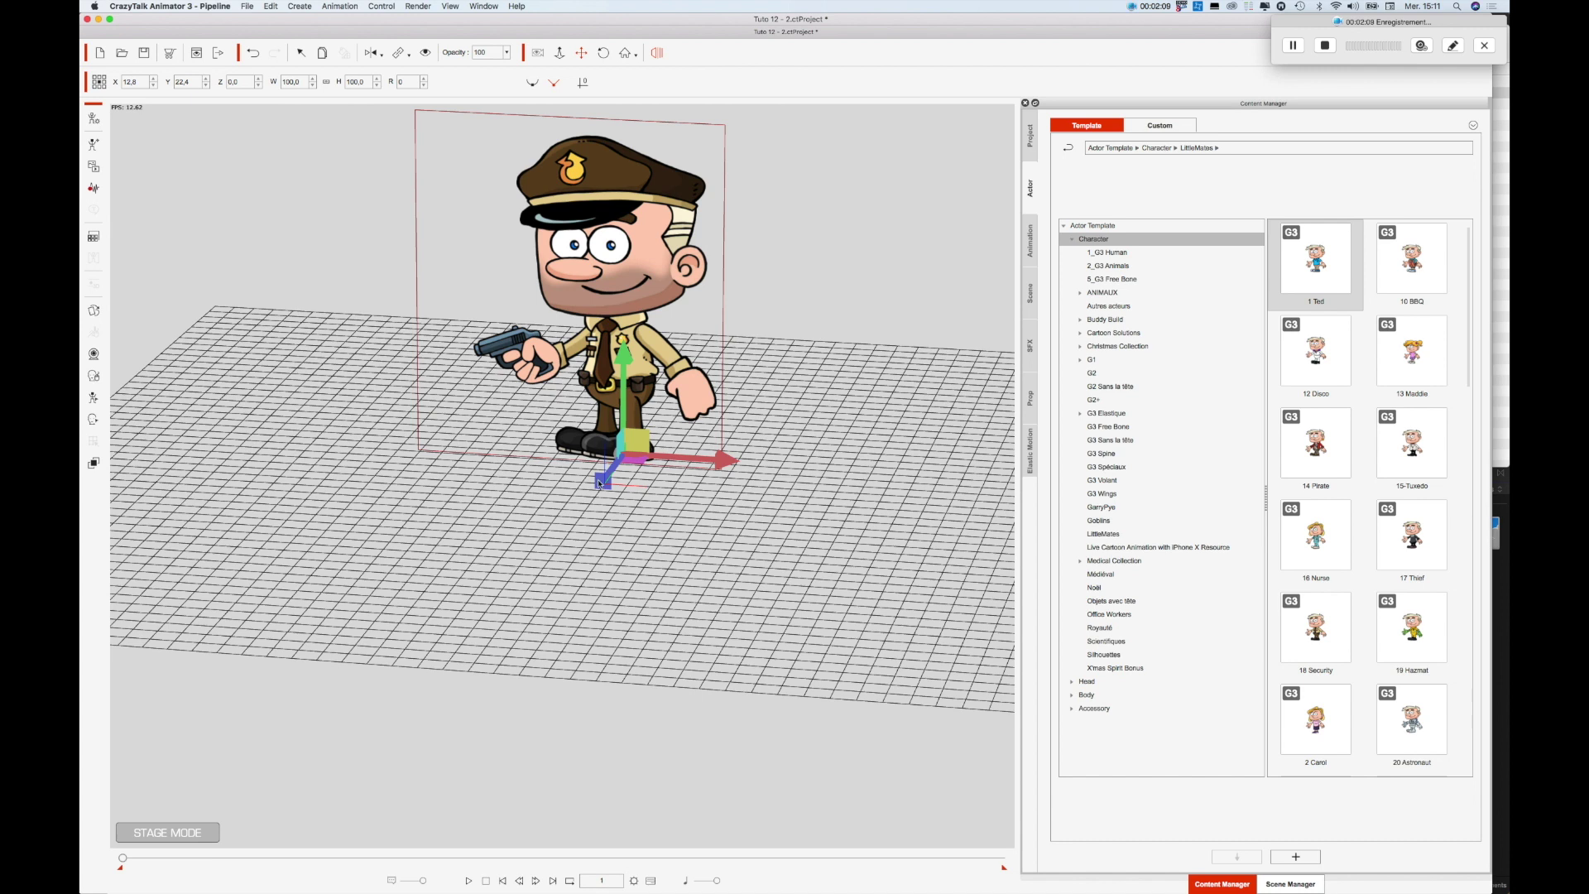
{"action": "mouse_move", "coordinate": [602, 484]}
{"action": "left_mouse_down"}
{"action": "mouse_move", "coordinate": [578, 498]}
{"action": "mouse_move", "coordinate": [586, 488]}
{"action": "left_mouse_up"}
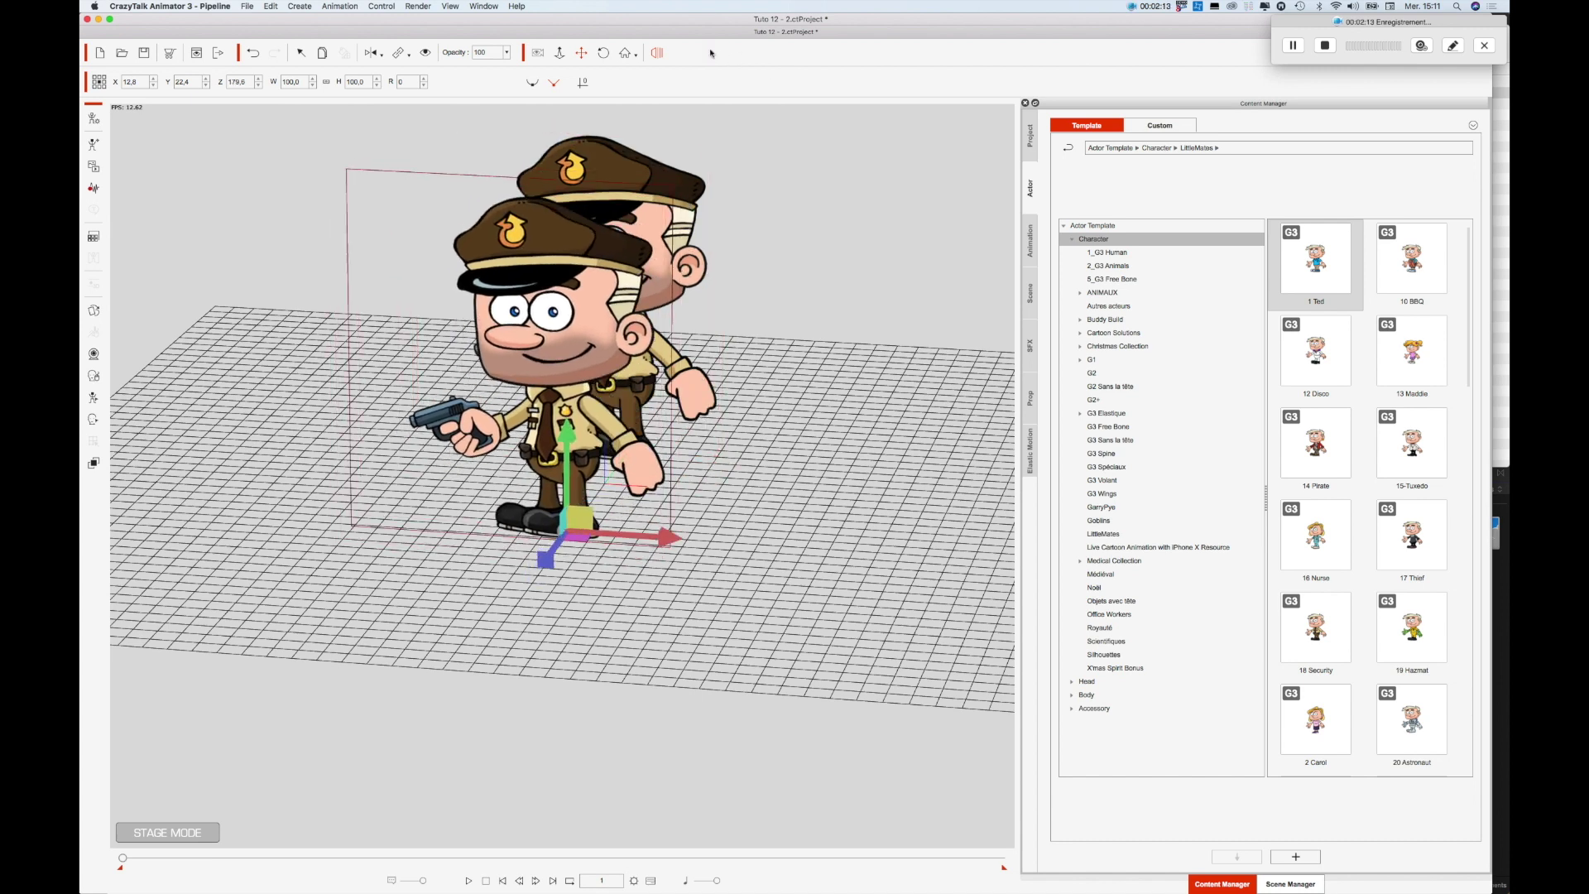
{"action": "left_click", "coordinate": [655, 54]}
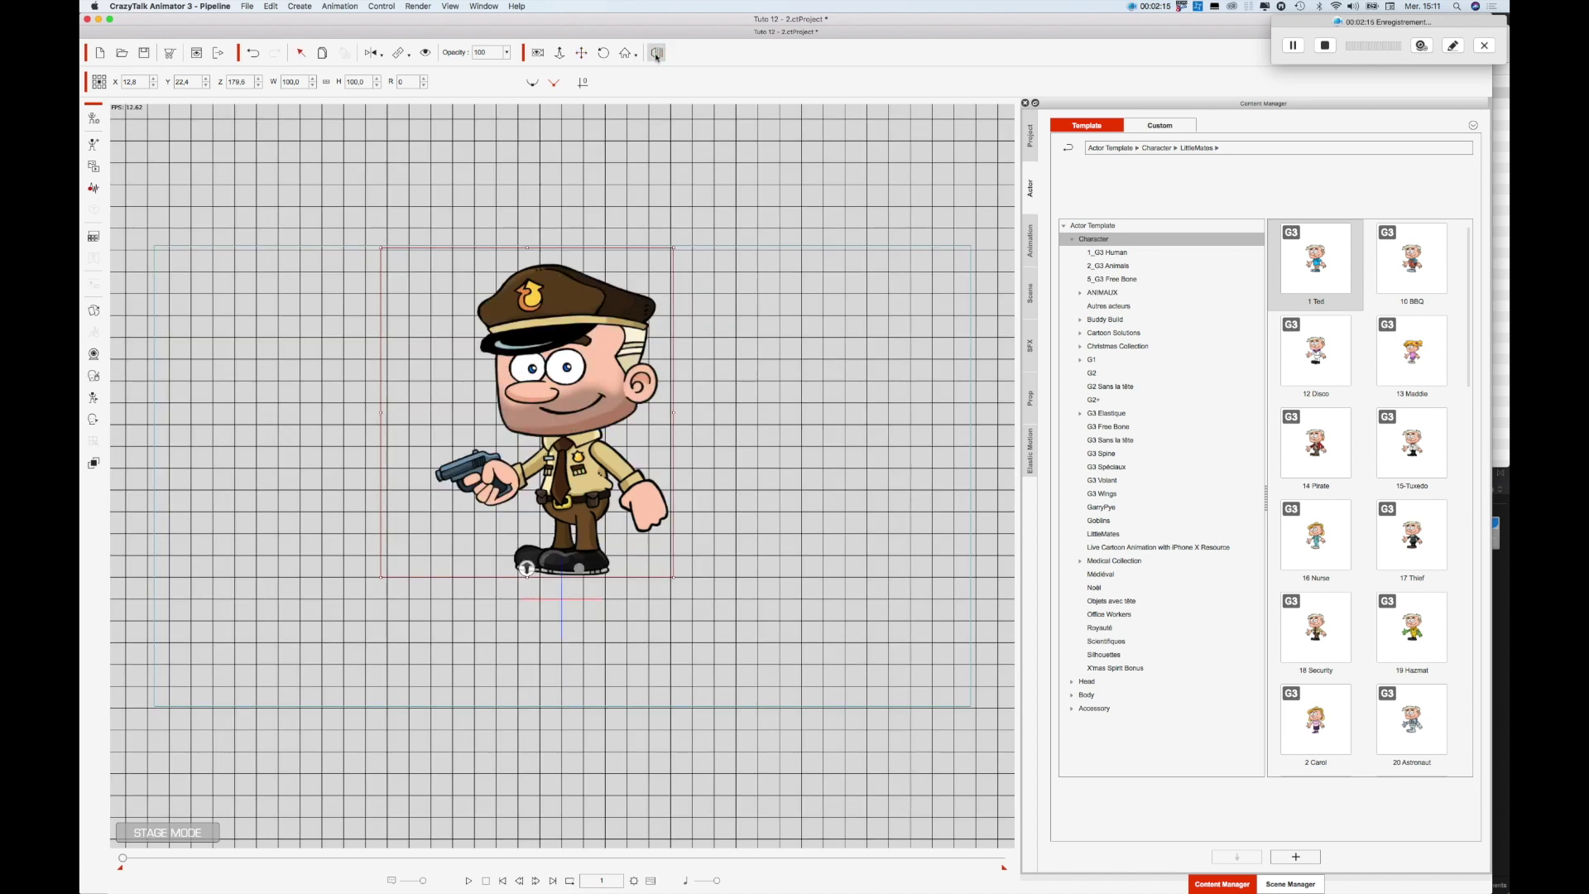
Step: Play the scene with the duplicated guard in front and return to frame 1
{"action": "left_click", "coordinate": [468, 880]}
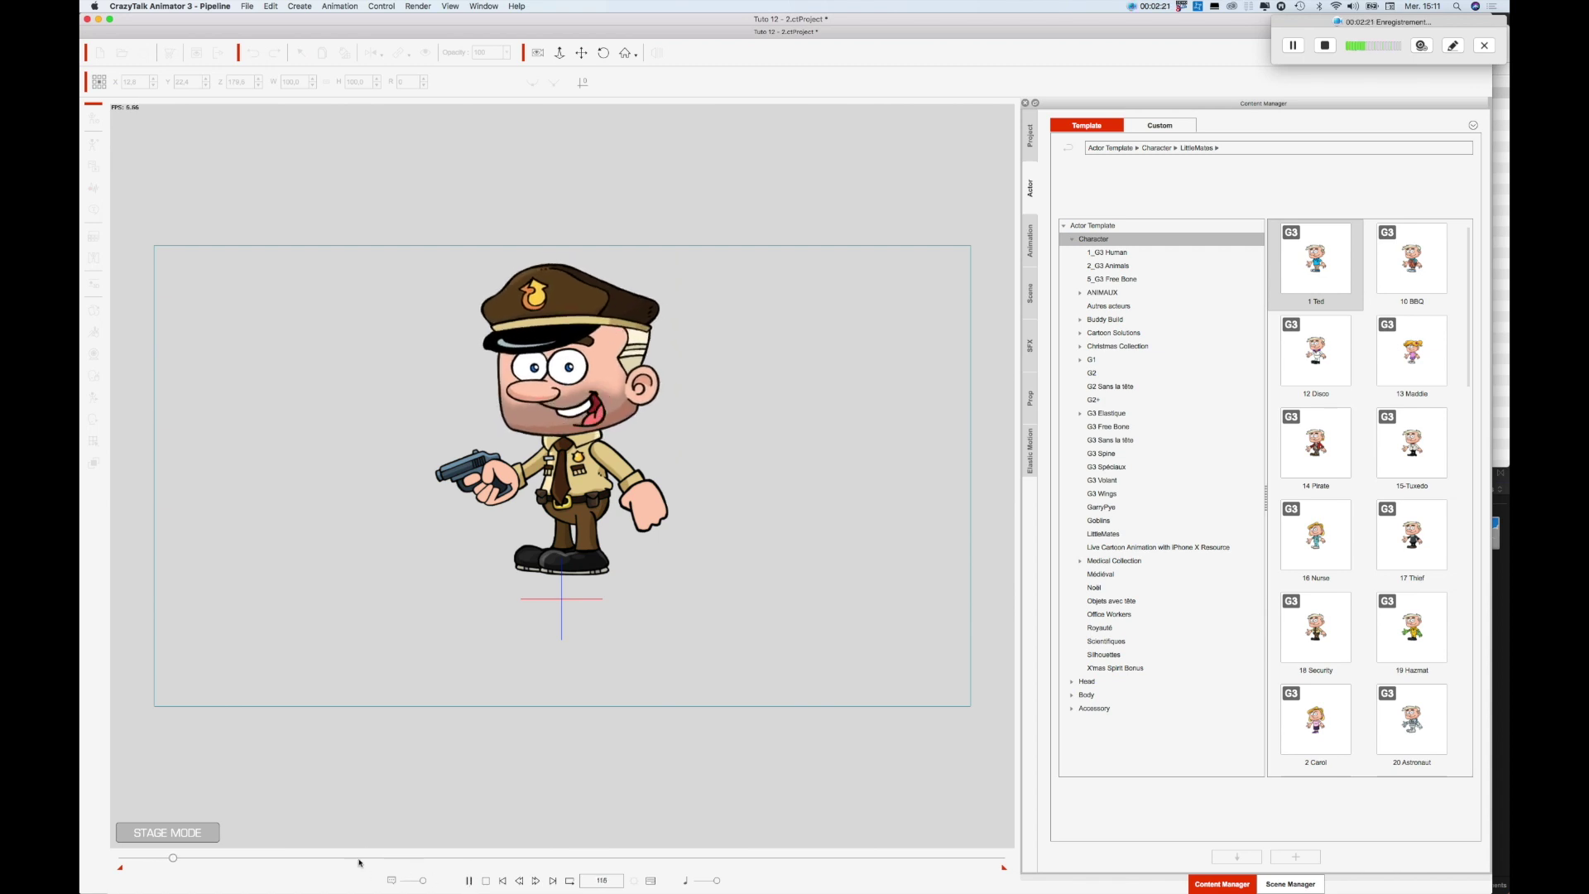
{"action": "left_click", "coordinate": [469, 880]}
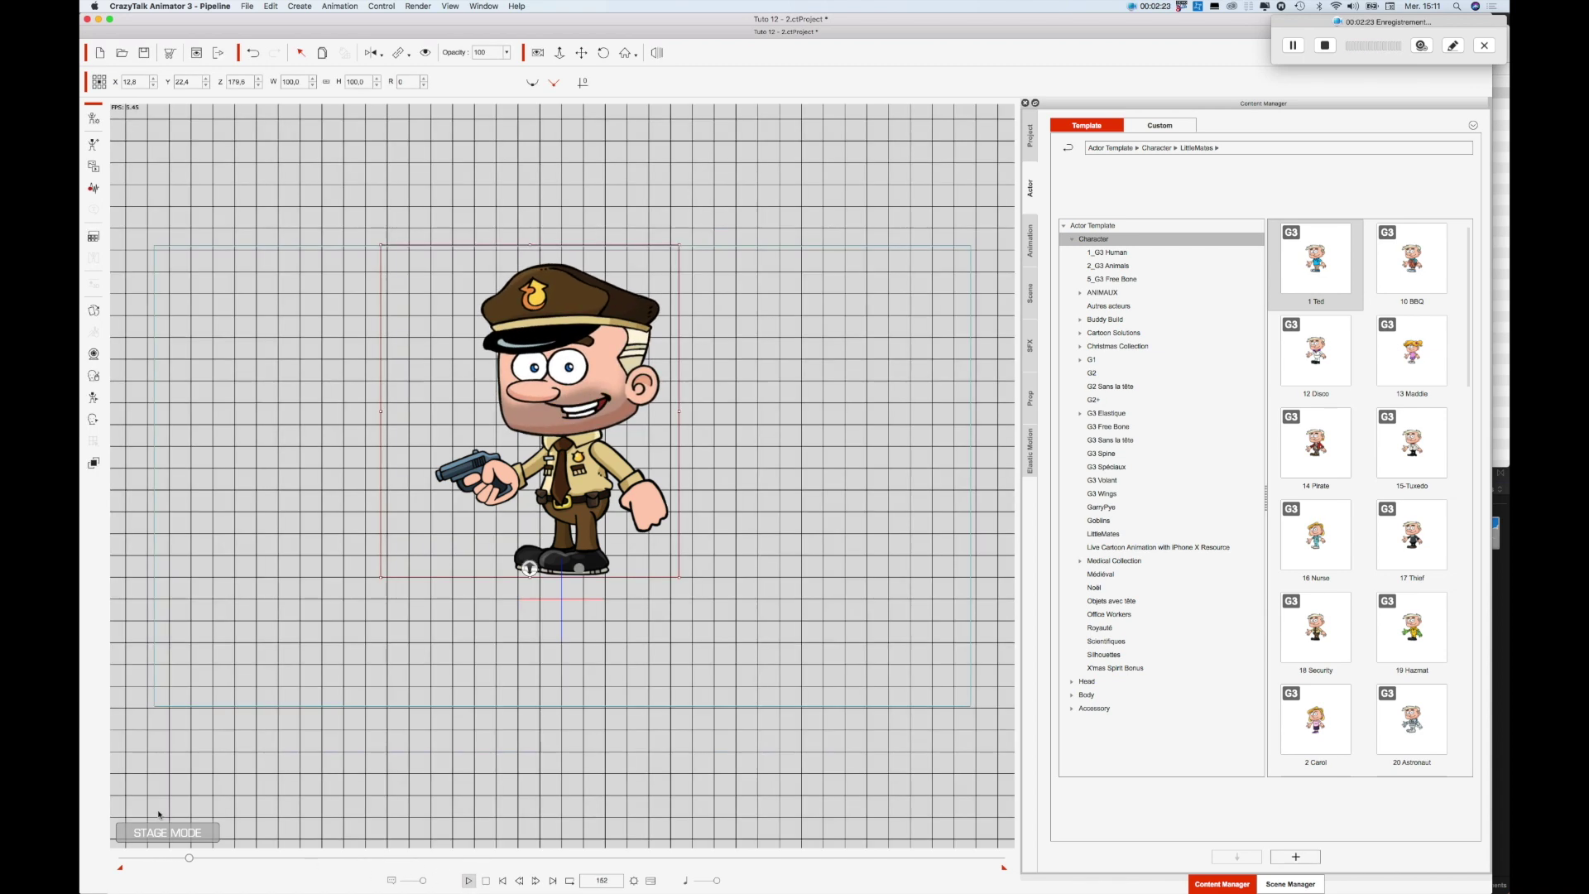
{"action": "left_click_drag", "start_coordinate": [190, 861], "coordinate": [88, 860]}
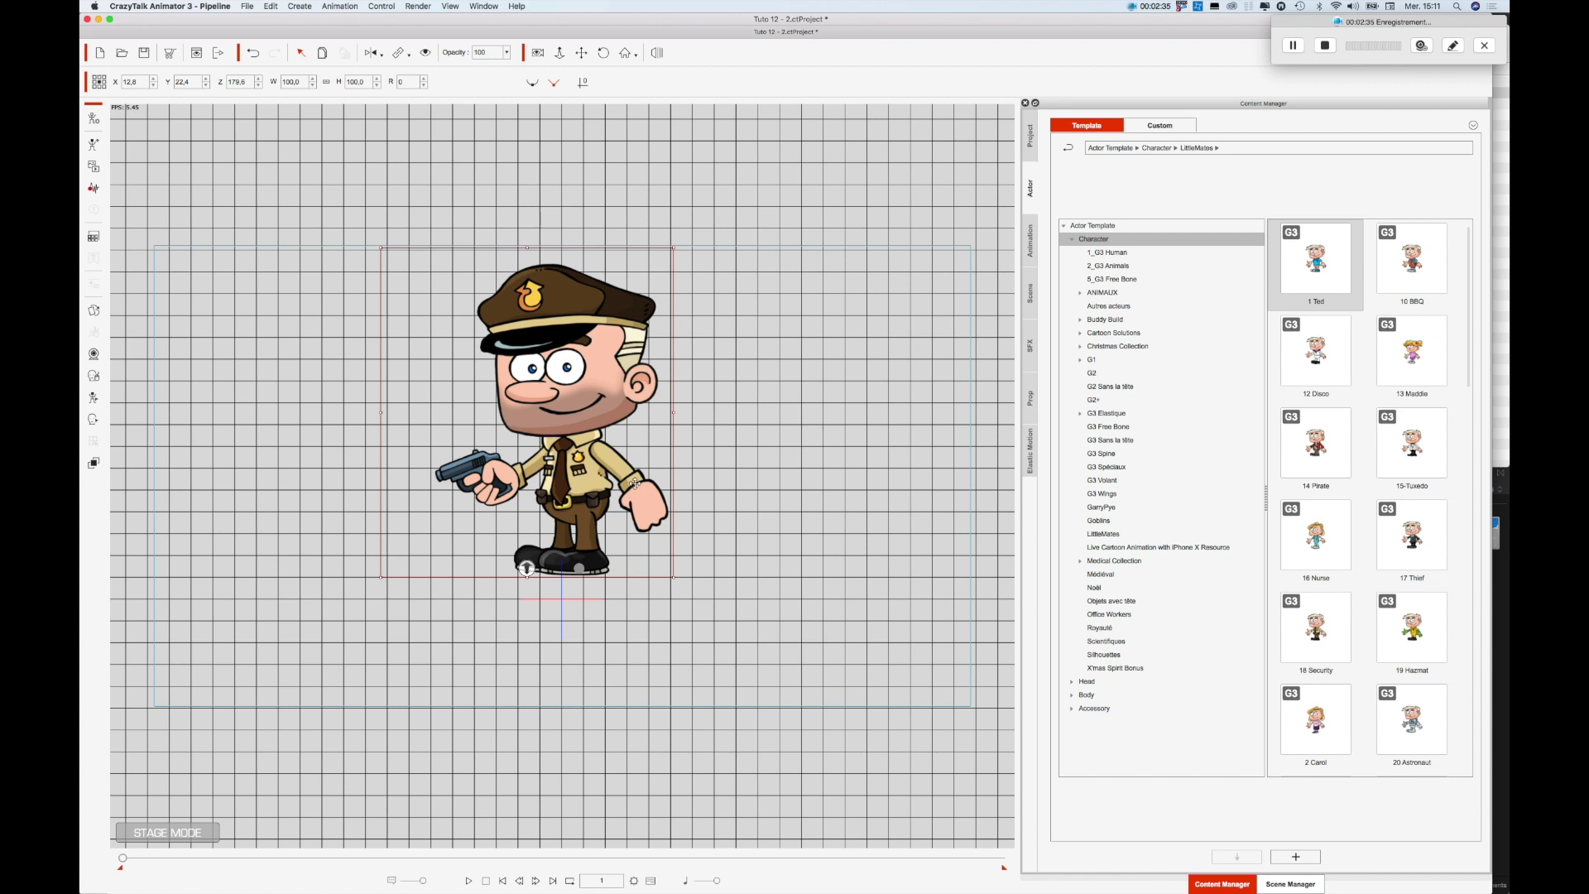
Step: Open the Sprite Editor for the front guard and set its Hip and RArm sprites to Empty
{"action": "left_click", "coordinate": [92, 312]}
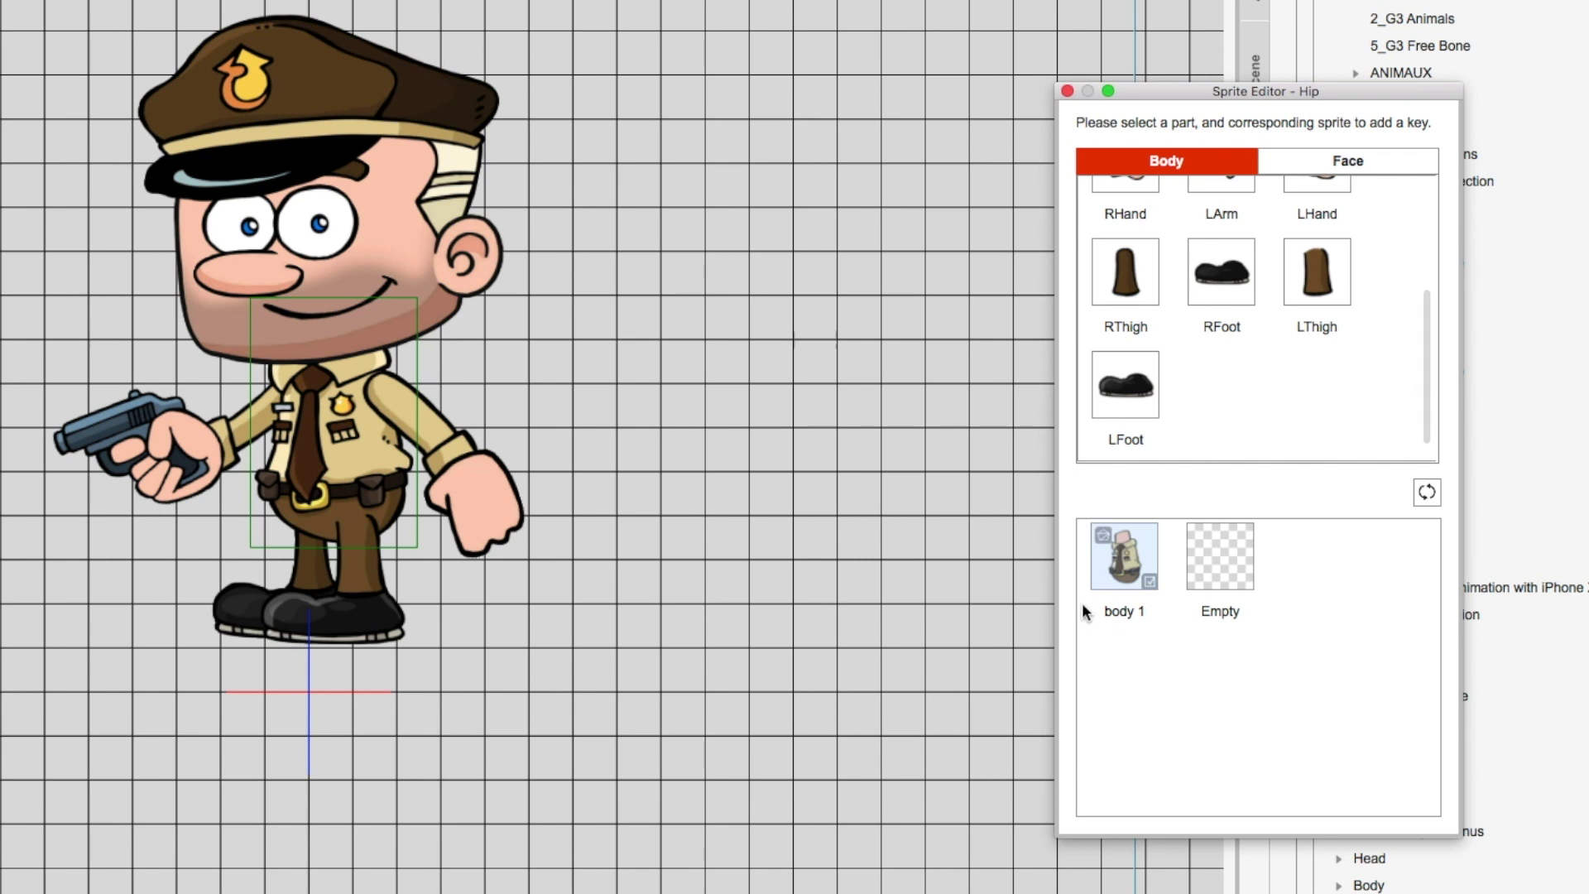
{"action": "left_click", "coordinate": [1220, 577]}
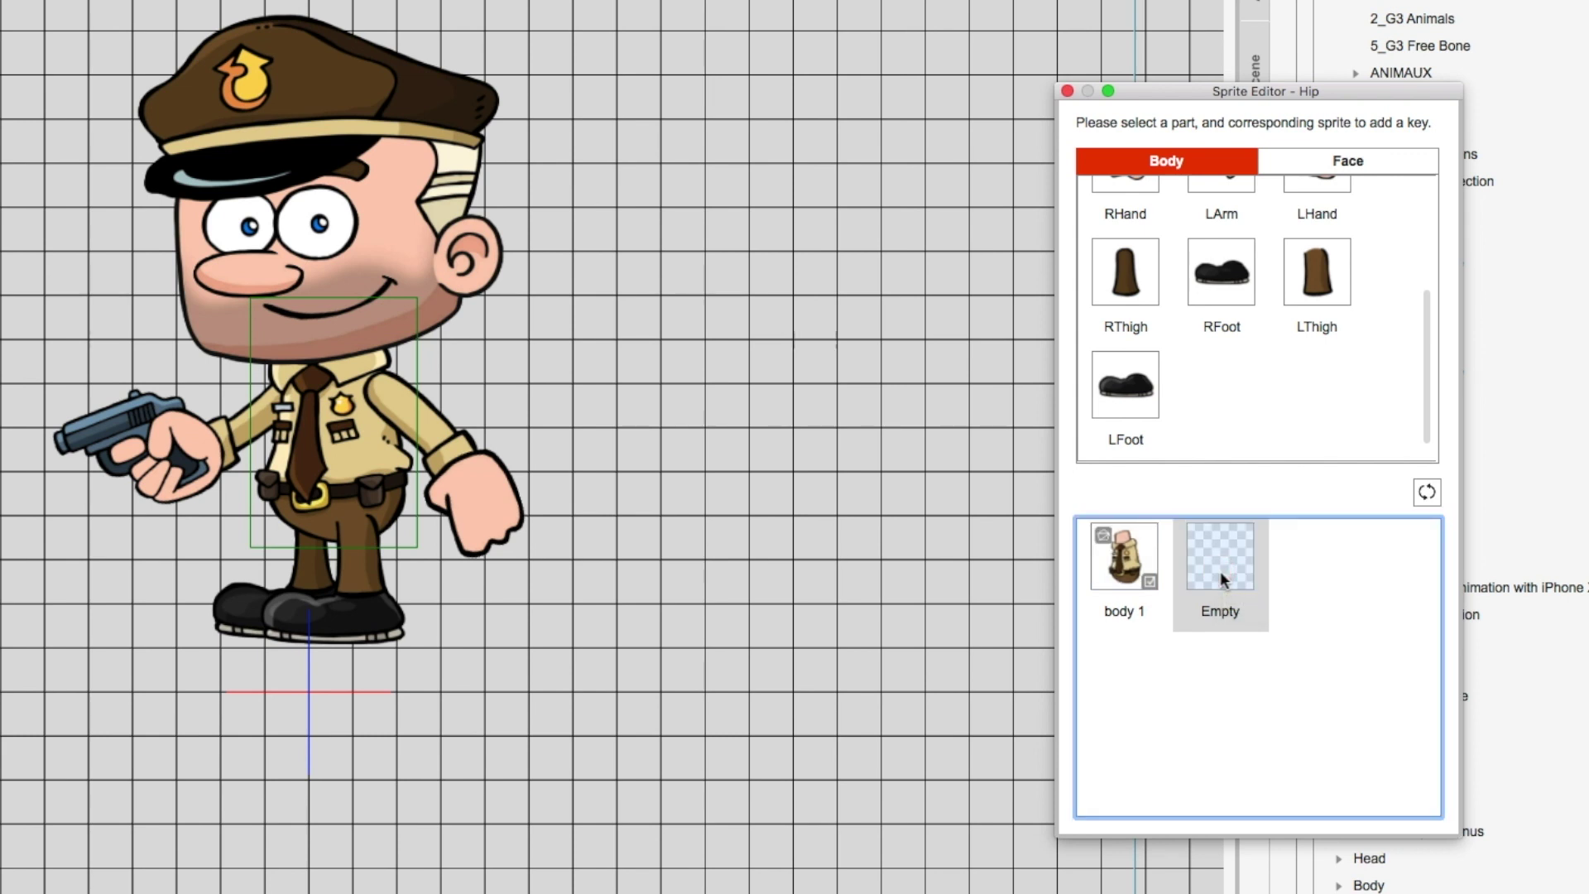
{"action": "left_click", "coordinate": [1424, 381]}
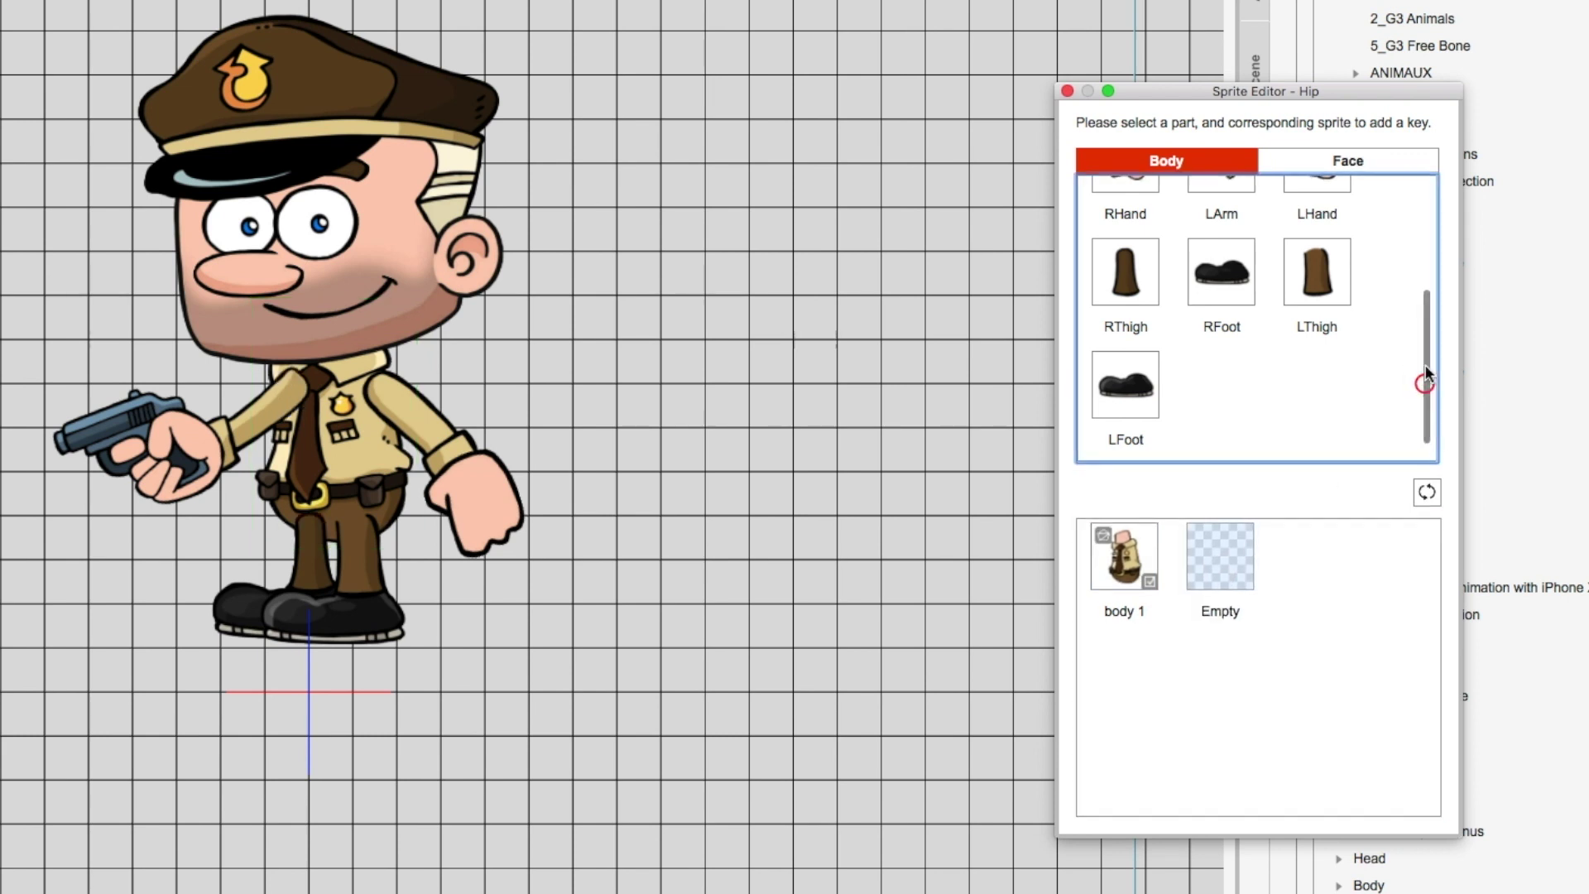
{"action": "left_click_drag", "start_coordinate": [1424, 372], "coordinate": [1433, 206]}
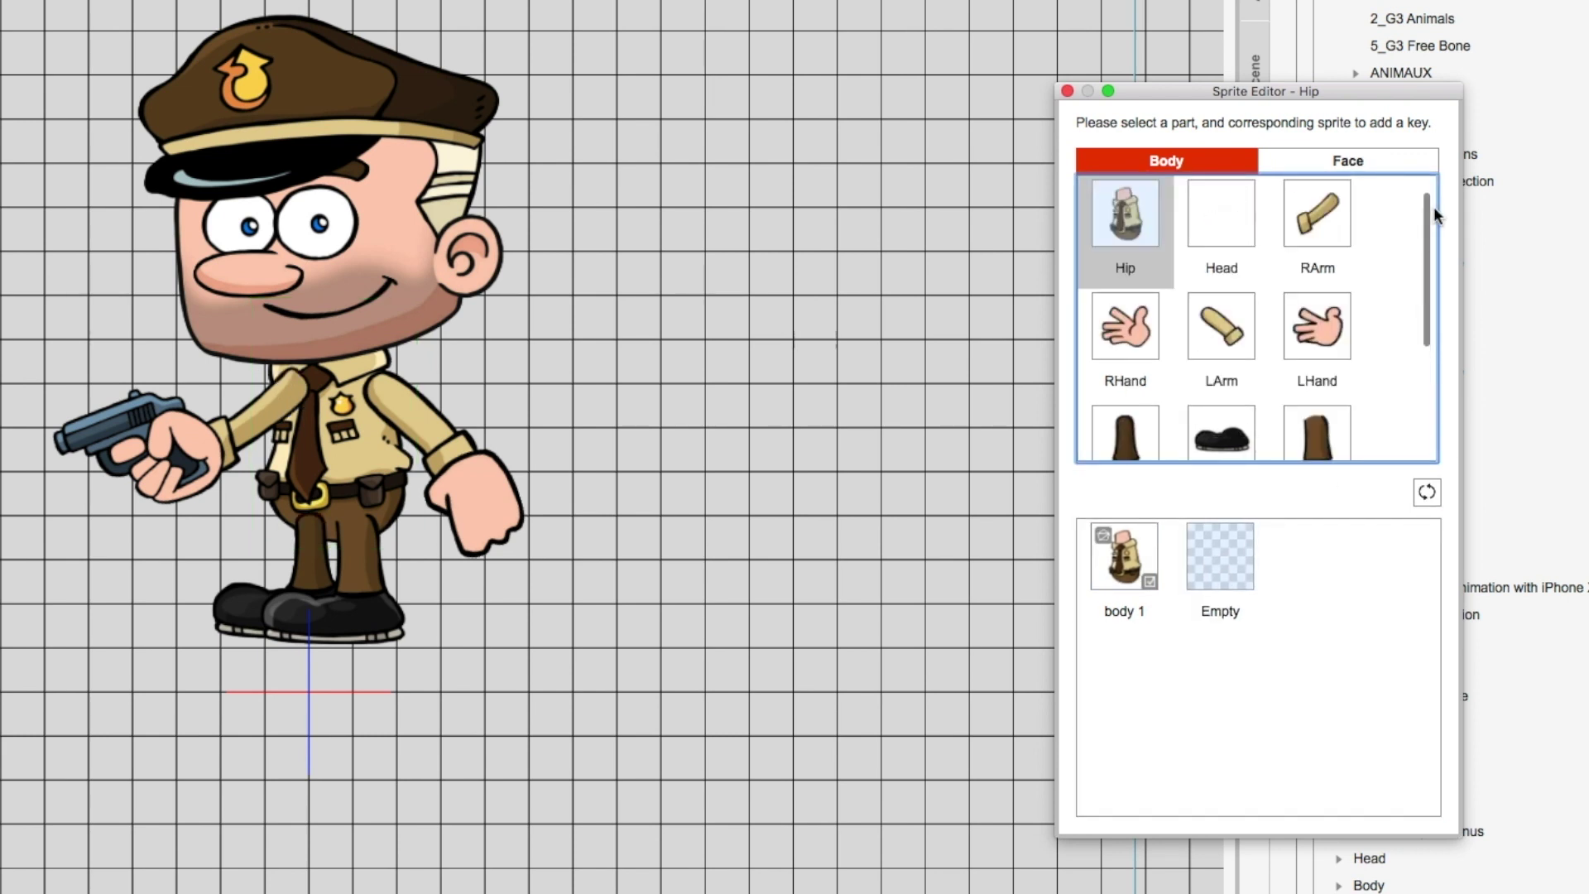
{"action": "left_click", "coordinate": [1317, 232]}
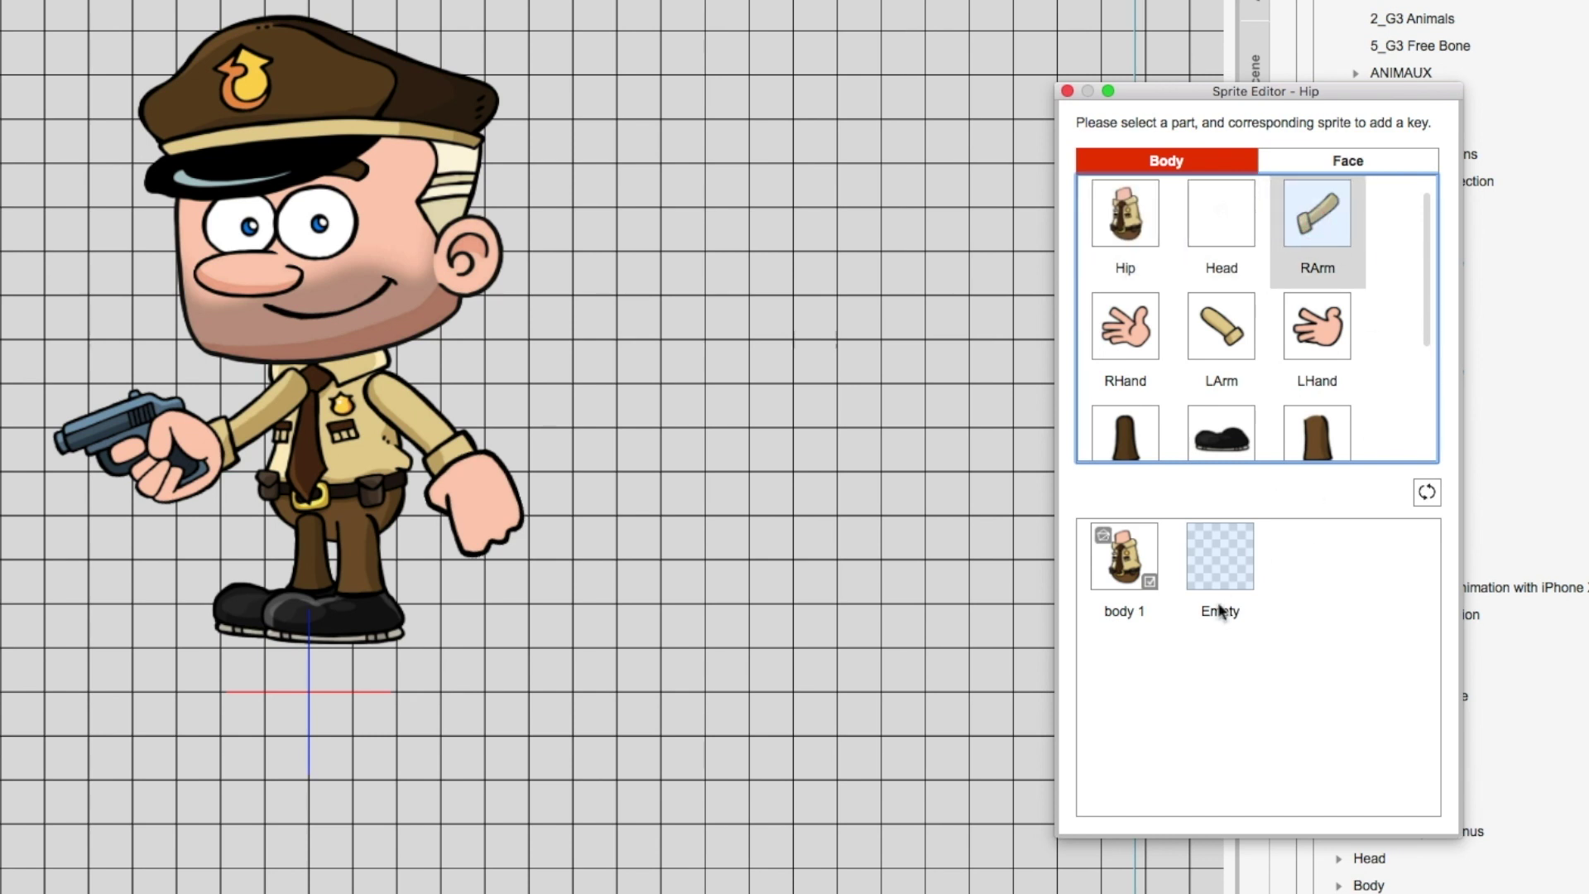
{"action": "left_click", "coordinate": [1216, 579]}
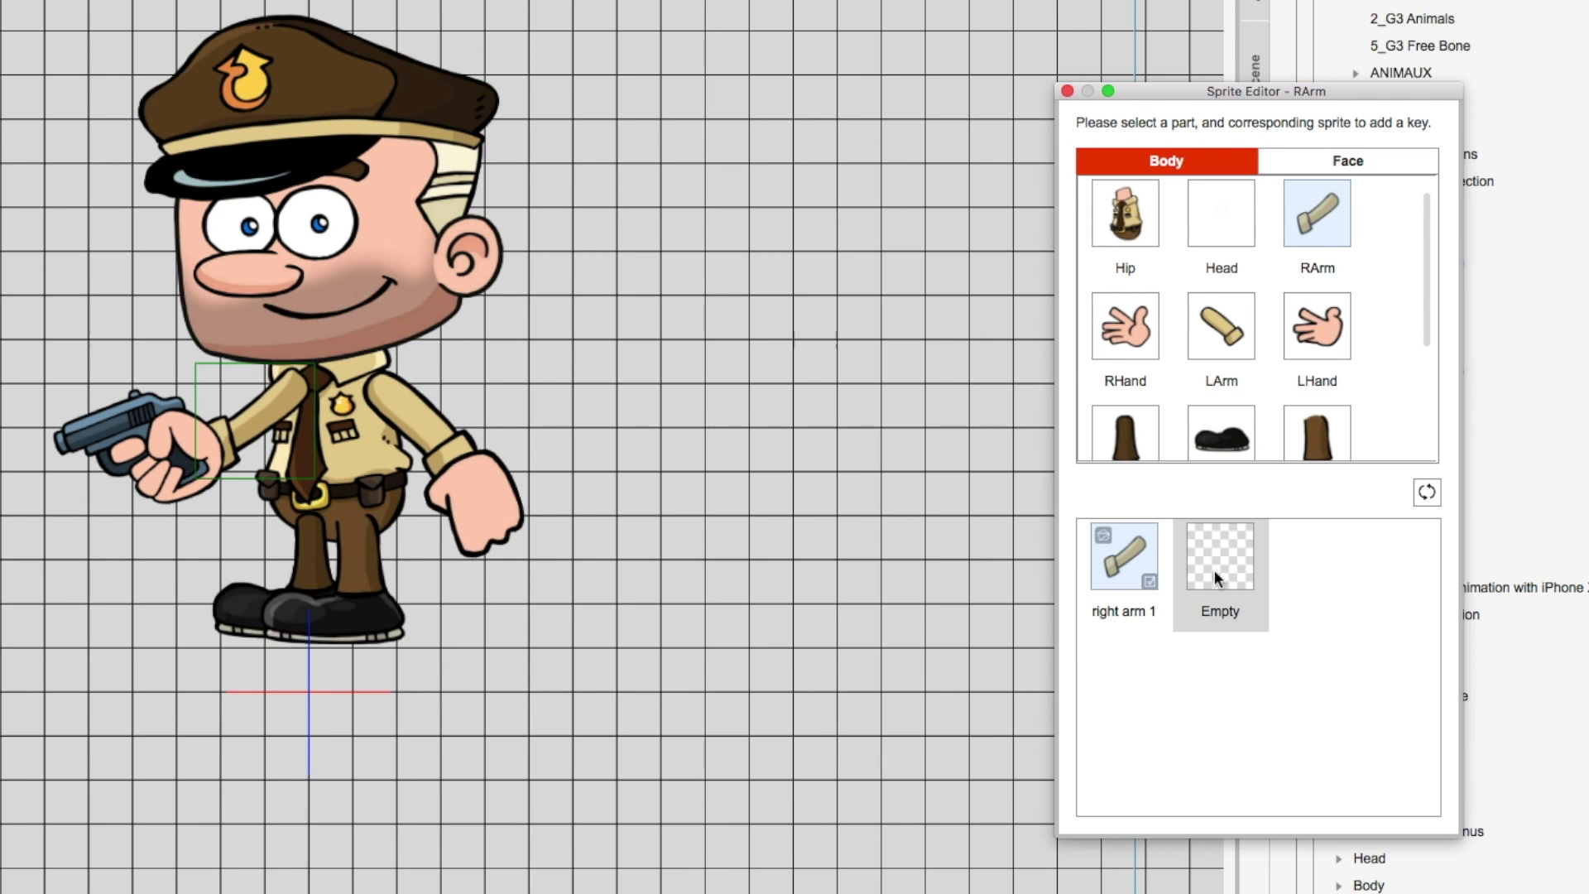
{"action": "left_click", "coordinate": [1212, 570]}
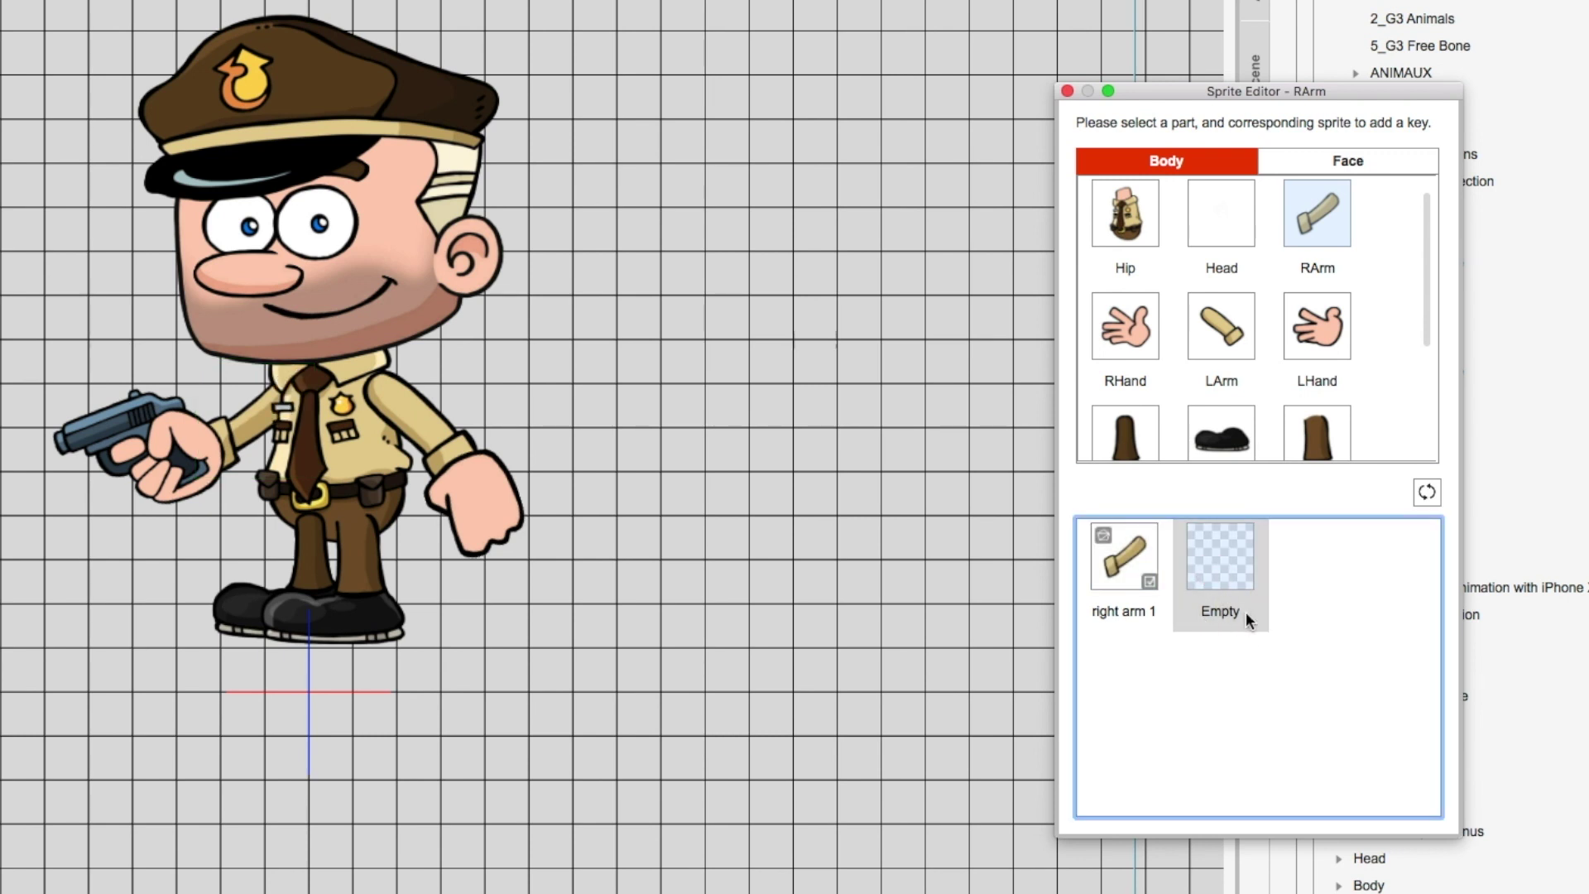
Step: Set the front guard's RHand sprite to point 2 and its LHand sprite to Empty
{"action": "left_click", "coordinate": [1124, 329]}
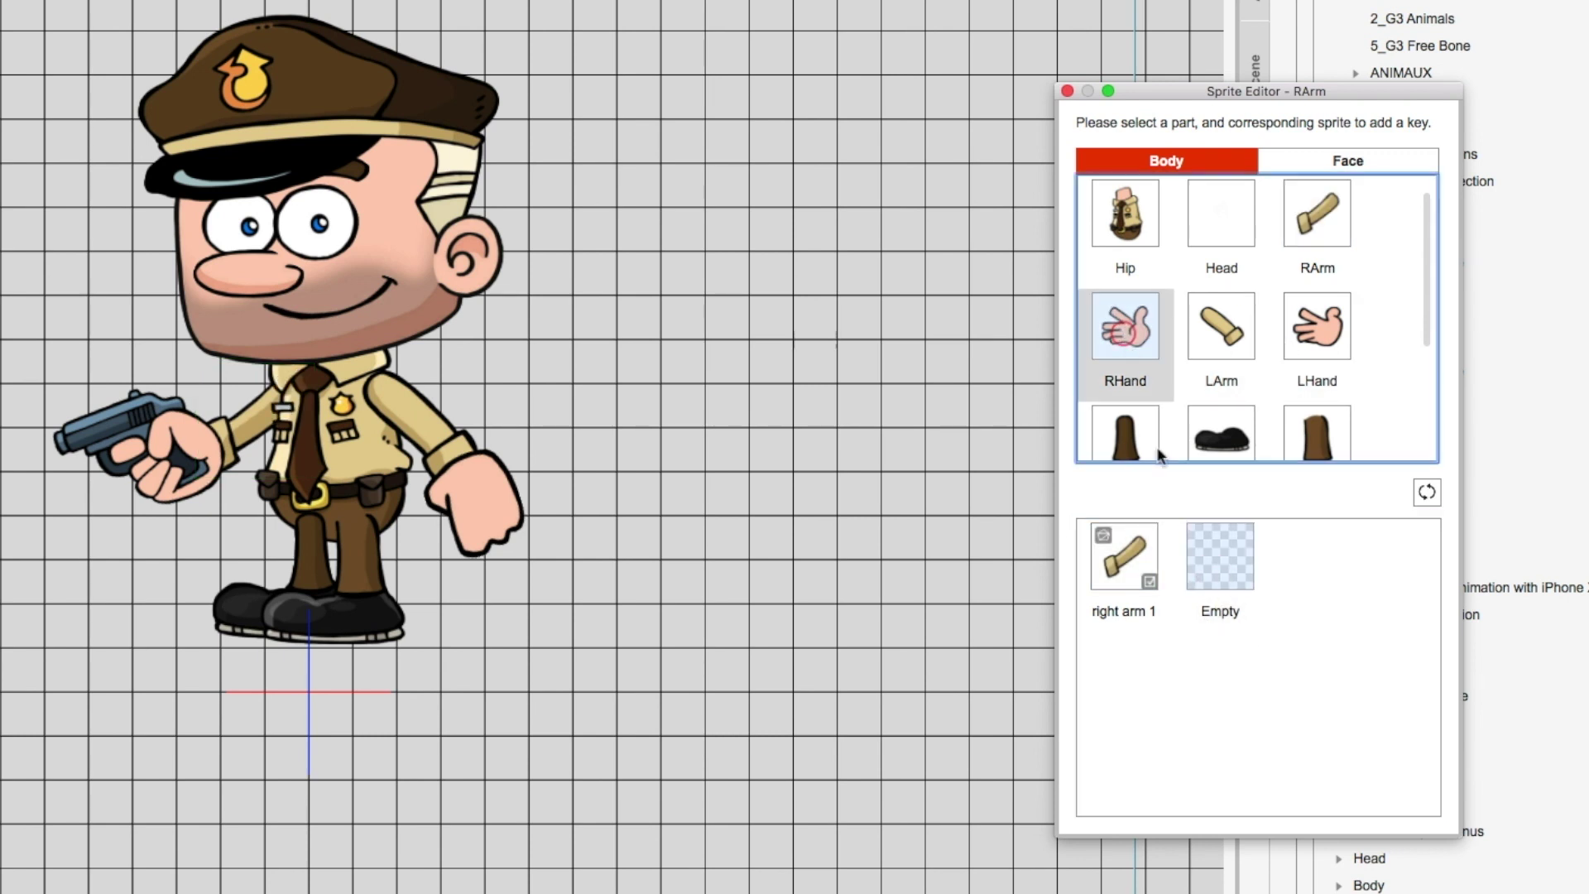
{"action": "left_click", "coordinate": [1222, 565]}
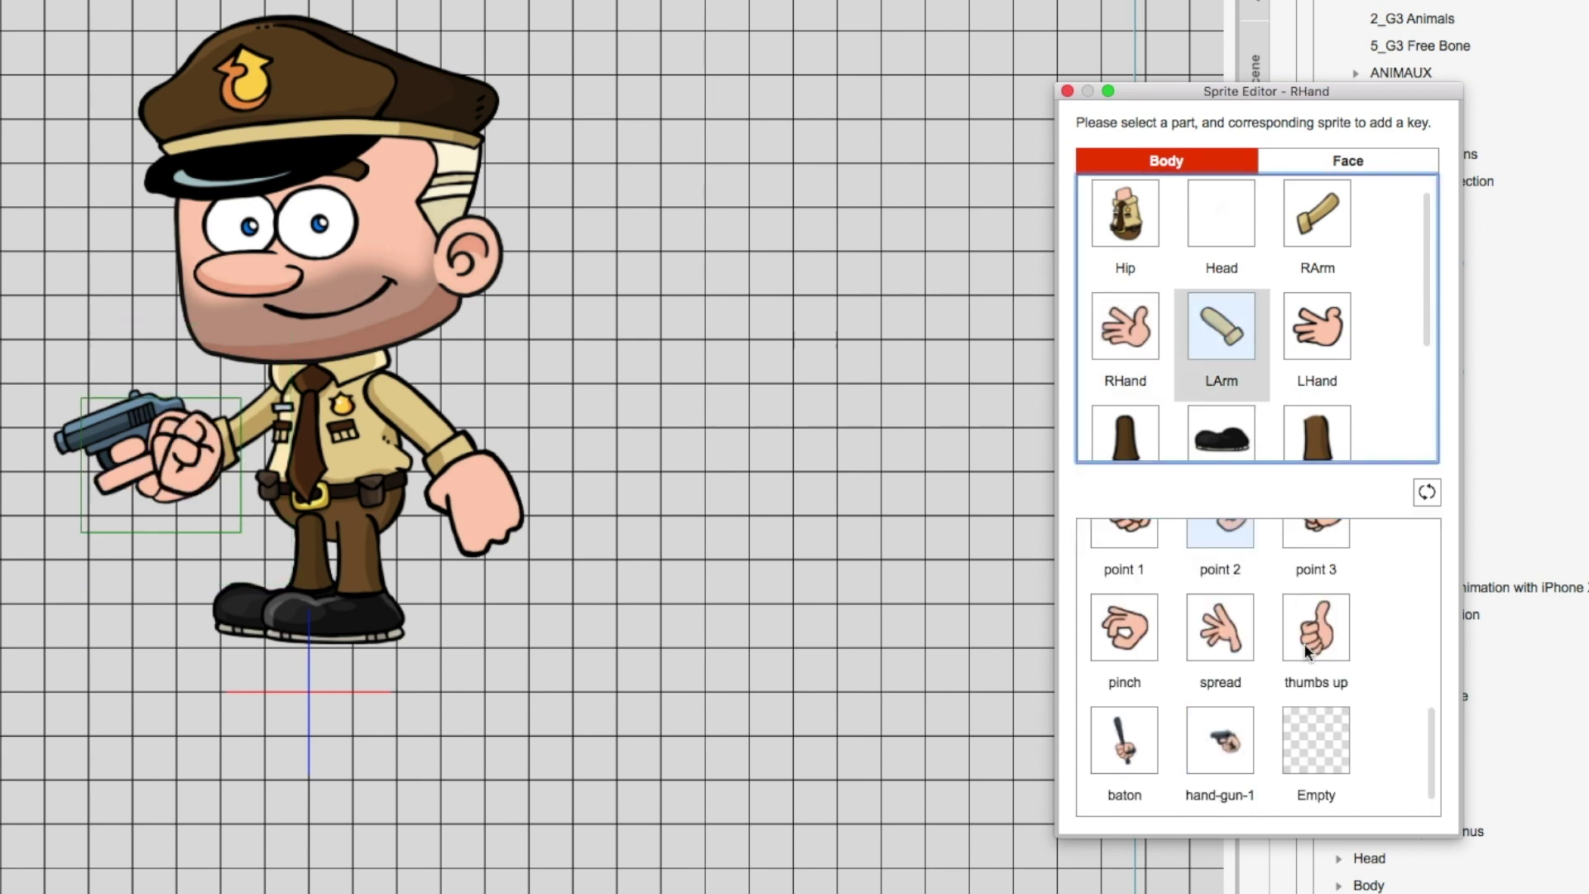
{"action": "left_click", "coordinate": [1221, 327]}
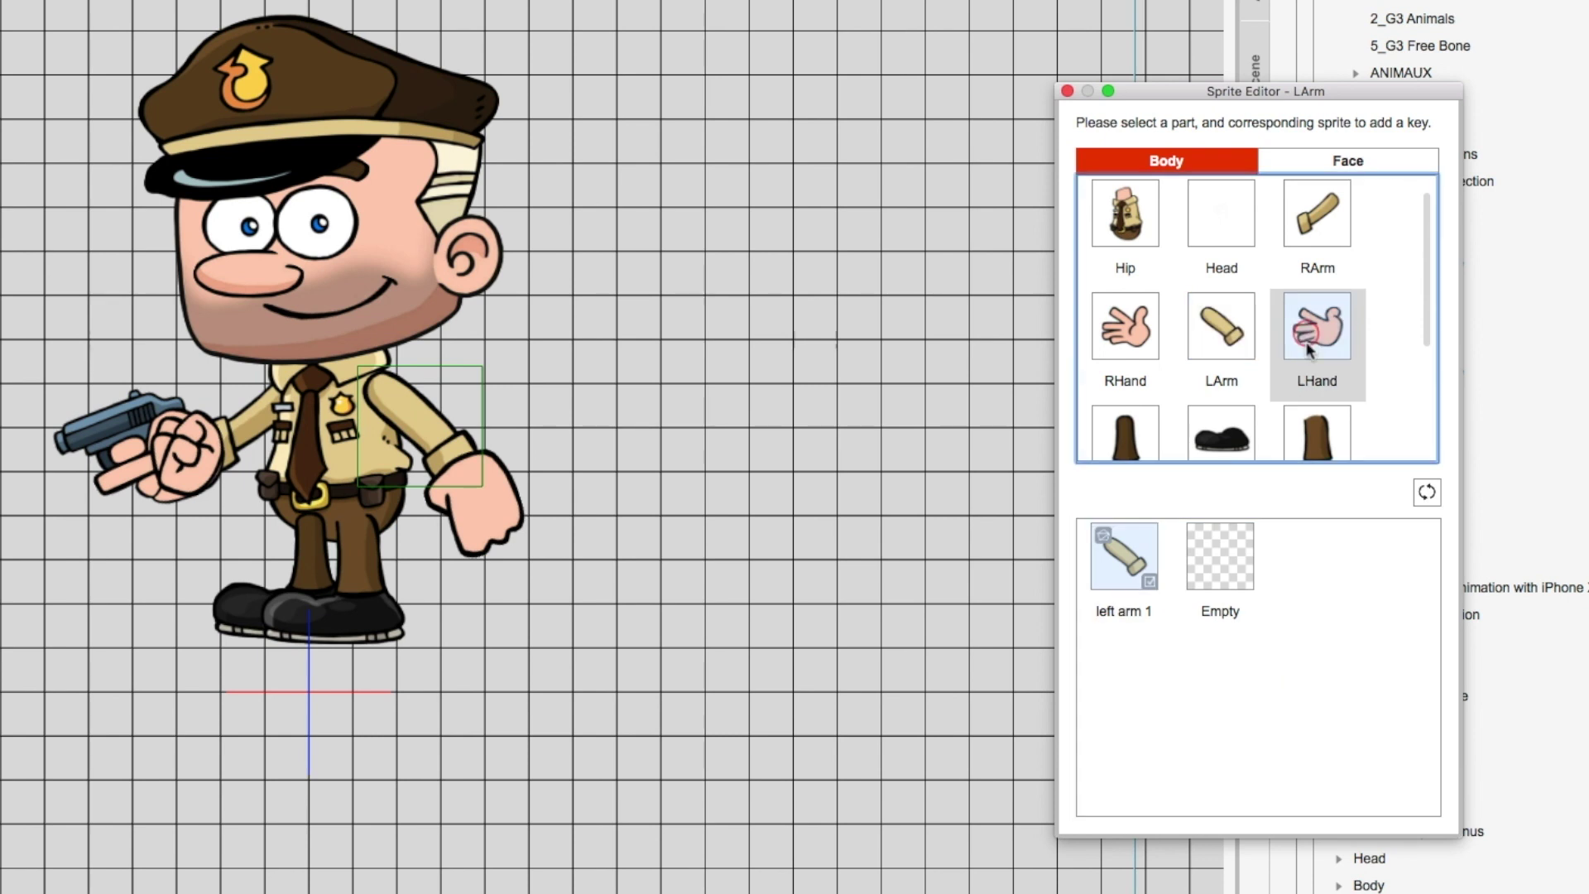
{"action": "left_click", "coordinate": [1225, 563]}
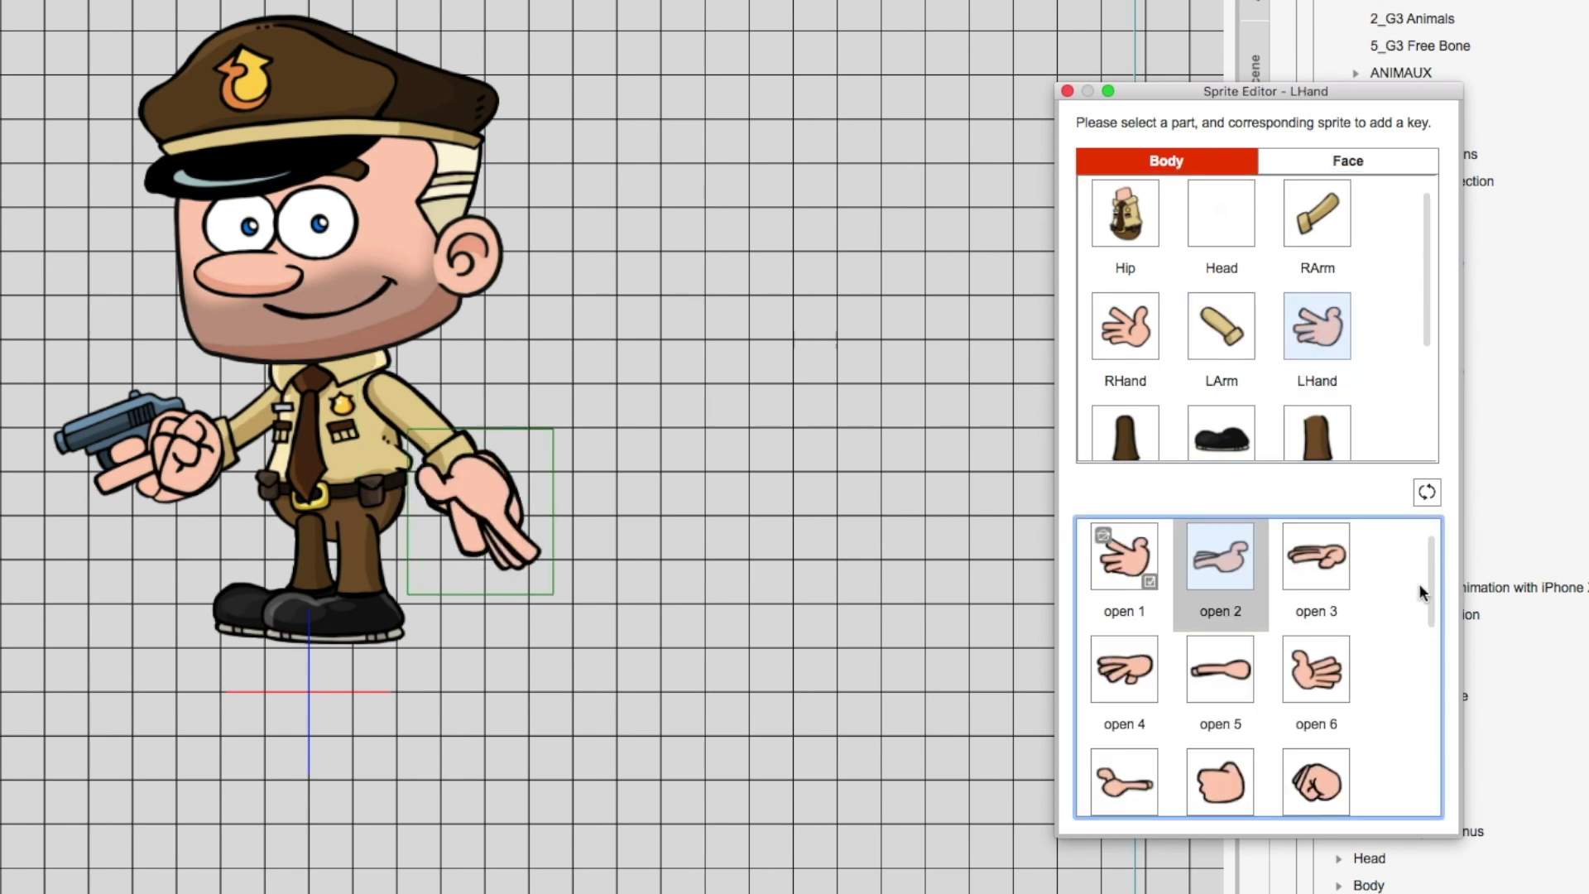
{"action": "left_click_drag", "start_coordinate": [1428, 588], "coordinate": [1430, 815]}
{"action": "left_click", "coordinate": [1150, 737]}
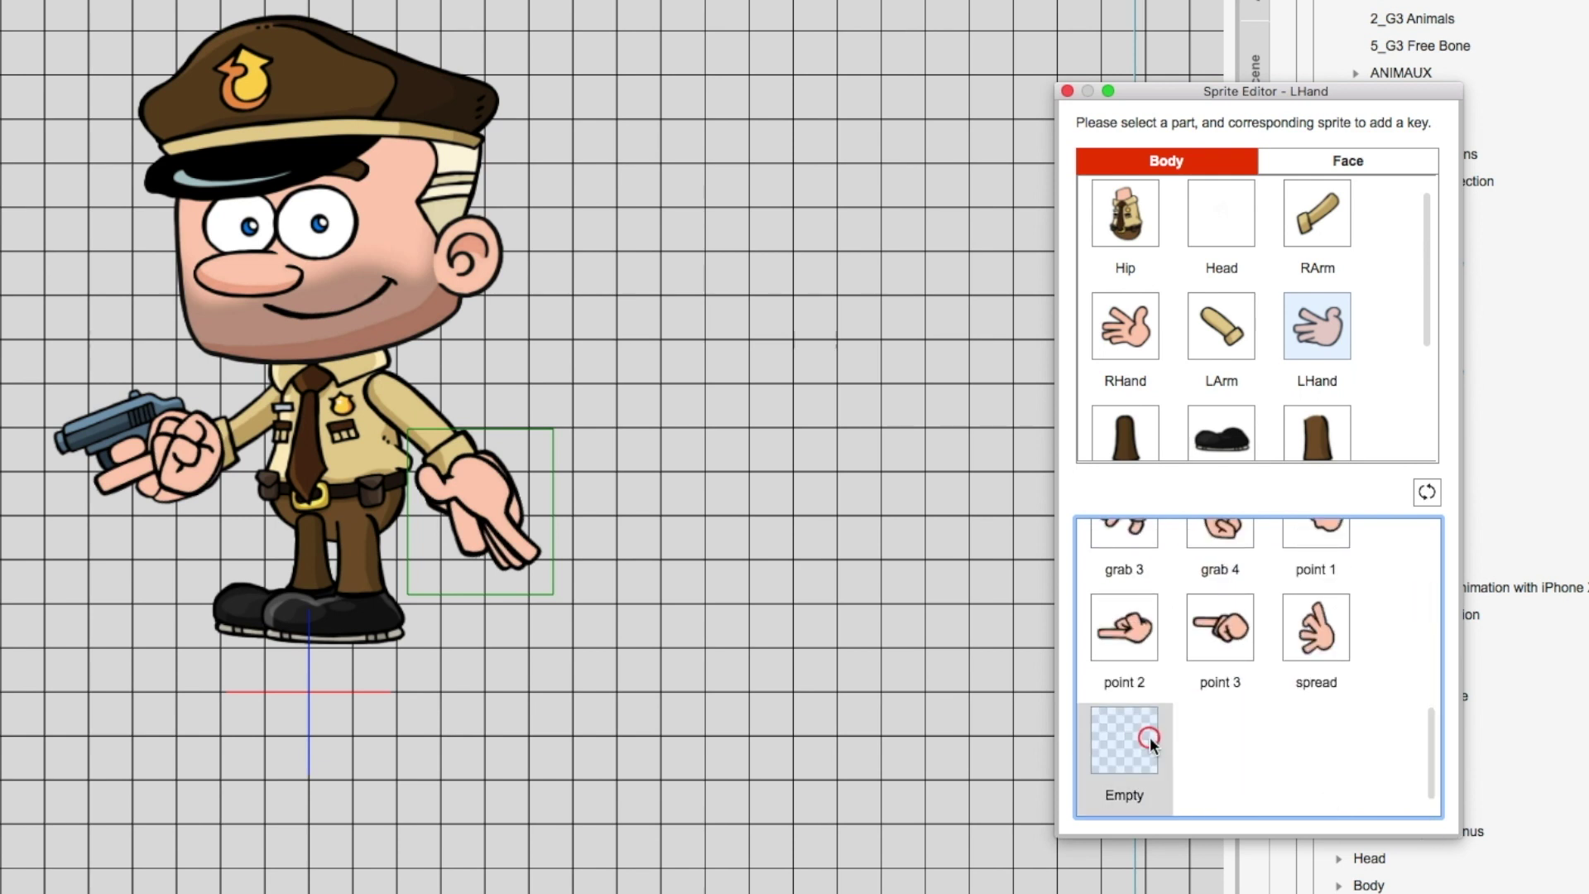
Step: Set the front guard's RThigh and RFoot sprites to Empty
{"action": "left_click", "coordinate": [1129, 430]}
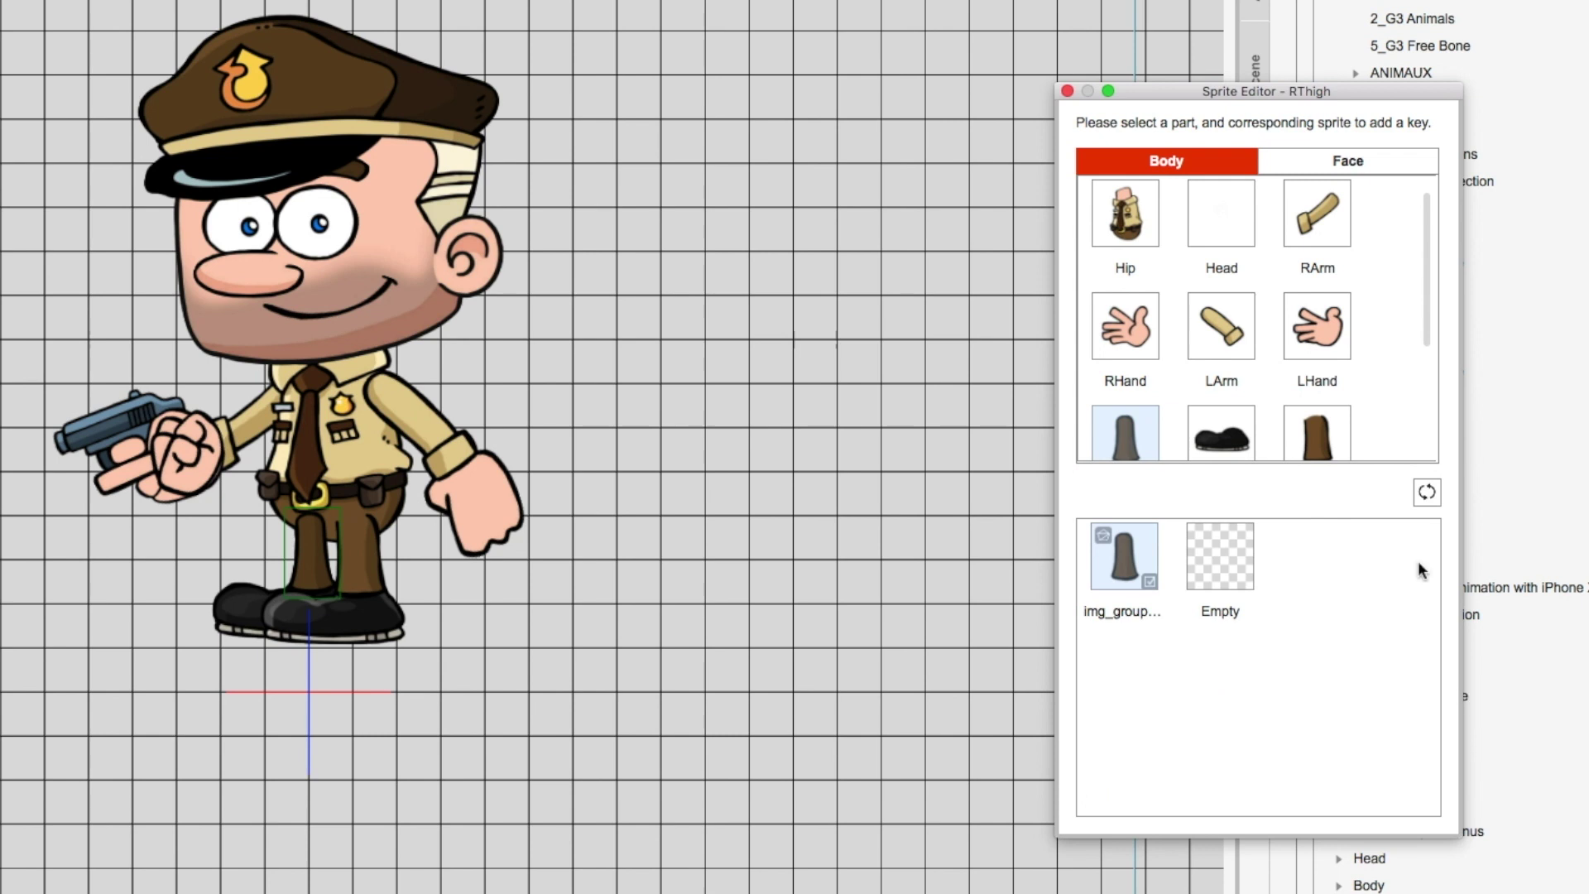
{"action": "left_click", "coordinate": [1225, 555]}
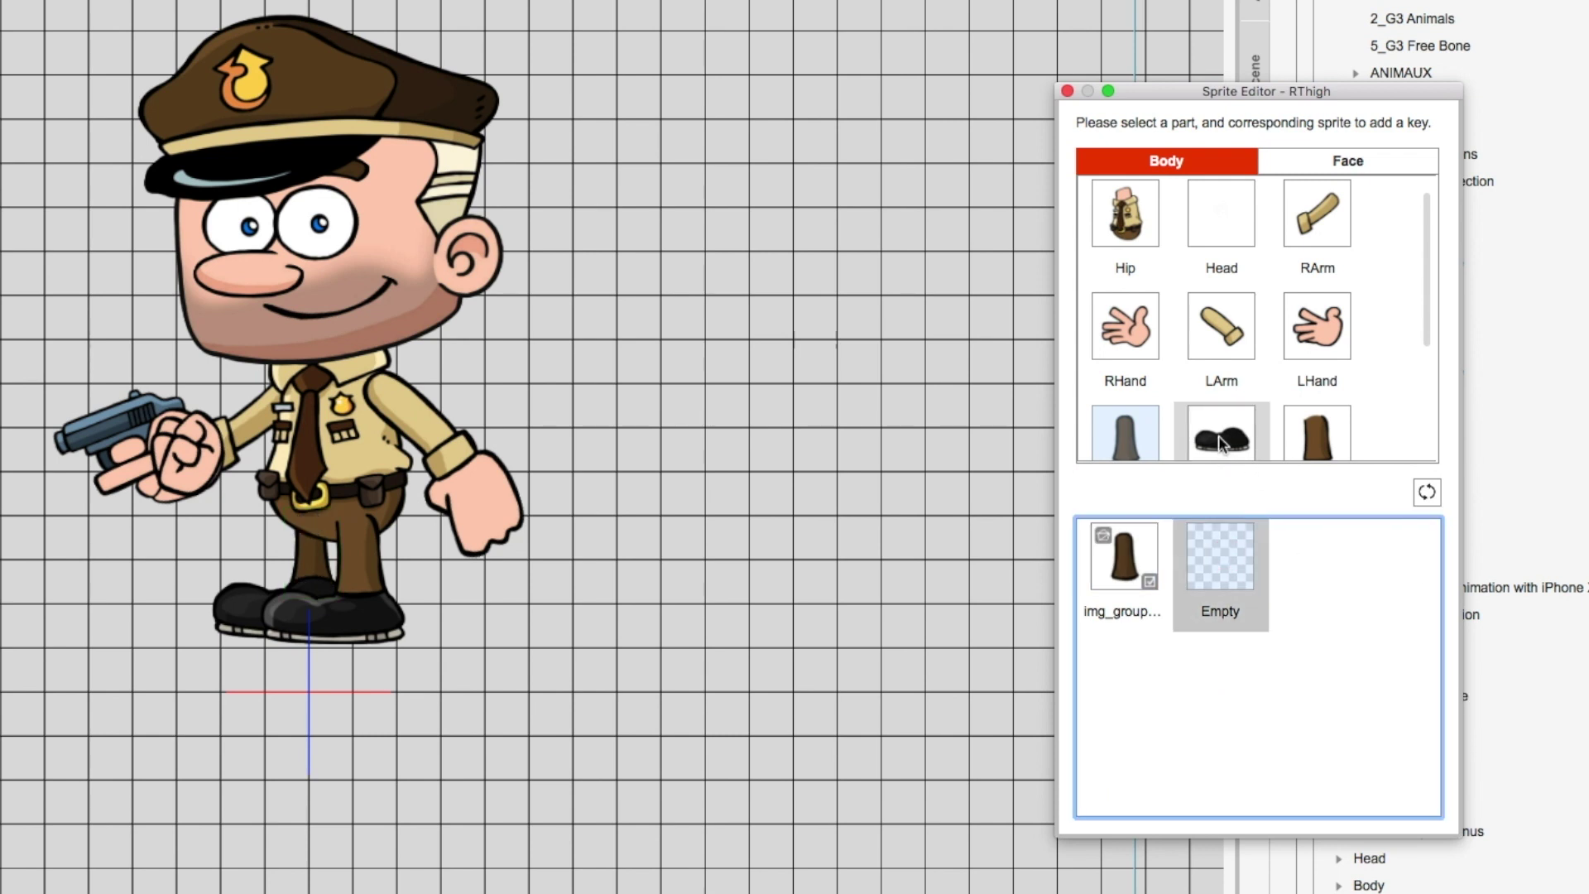
{"action": "left_click", "coordinate": [1222, 443]}
{"action": "left_click", "coordinate": [1215, 541]}
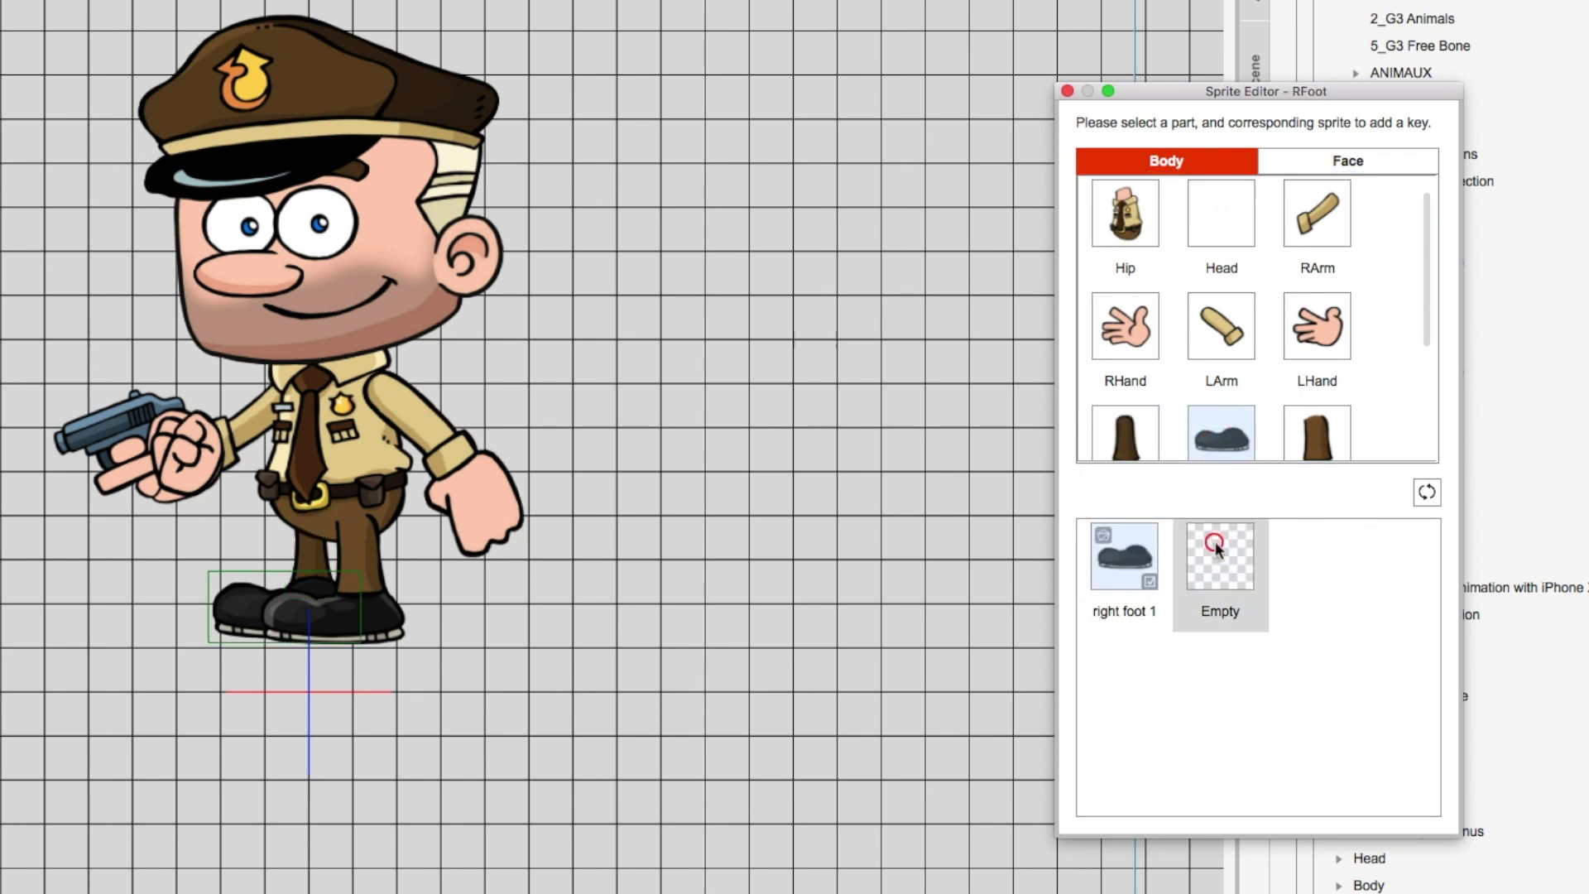
Step: Set the front guard's LThigh and LFoot sprites to Empty and close the Sprite Editor
{"action": "left_click", "coordinate": [1320, 441]}
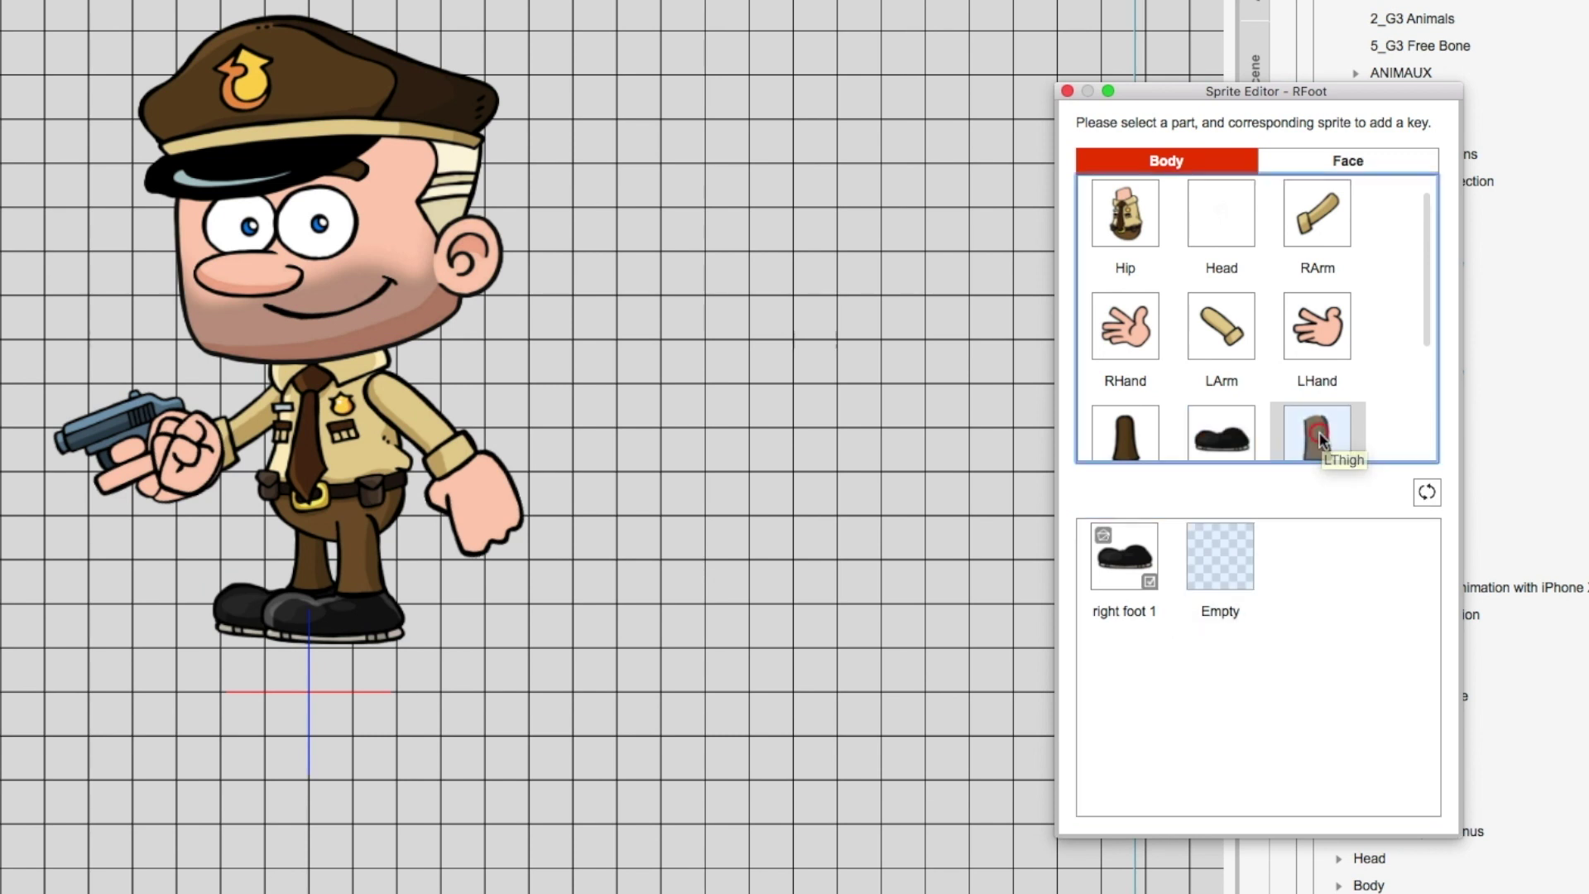
{"action": "left_click", "coordinate": [1206, 554]}
{"action": "left_click_drag", "start_coordinate": [1428, 325], "coordinate": [1425, 404]}
{"action": "left_click", "coordinate": [1126, 385]}
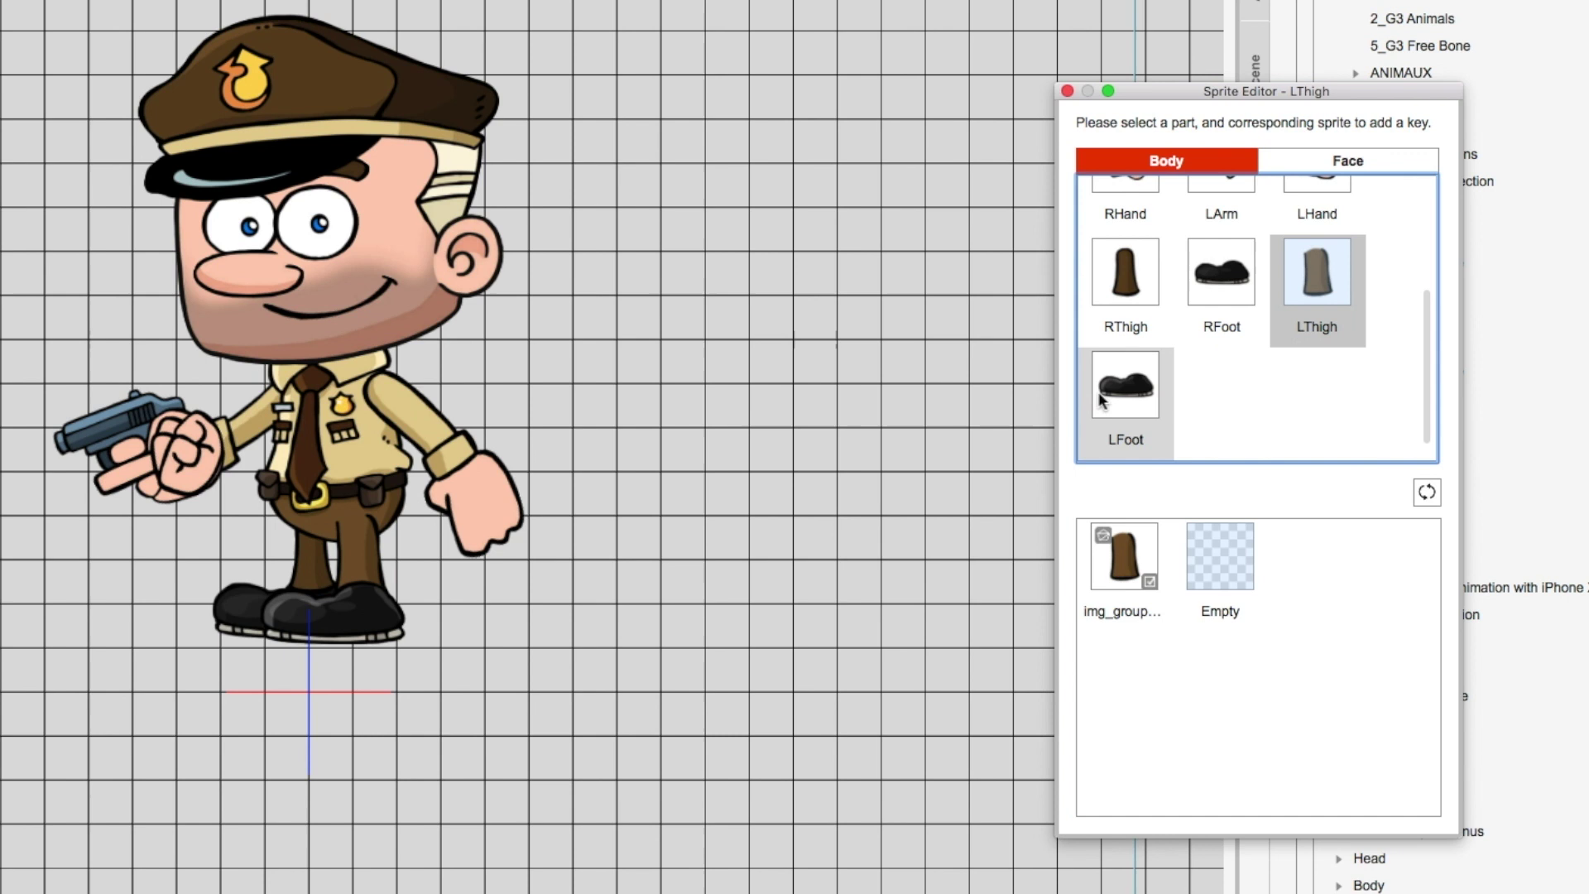
{"action": "left_click", "coordinate": [1215, 571]}
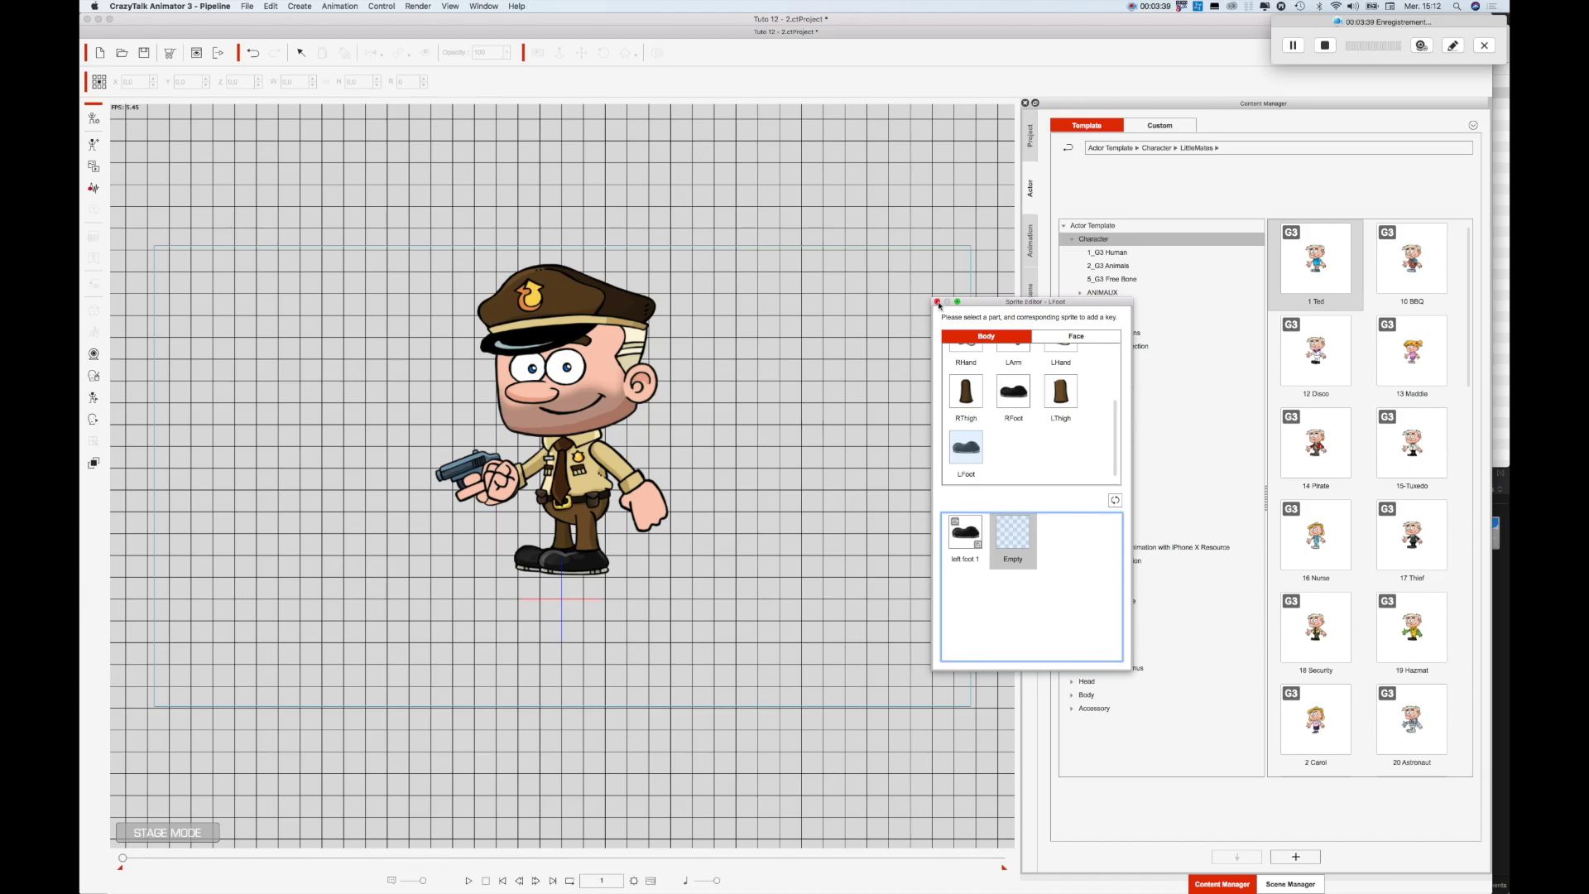
{"action": "left_click", "coordinate": [1068, 91]}
Step: Check the front guard in the 3D view, return to the normal view and set his RHand sprite to Empty in the Sprite Editor
{"action": "left_click", "coordinate": [652, 55]}
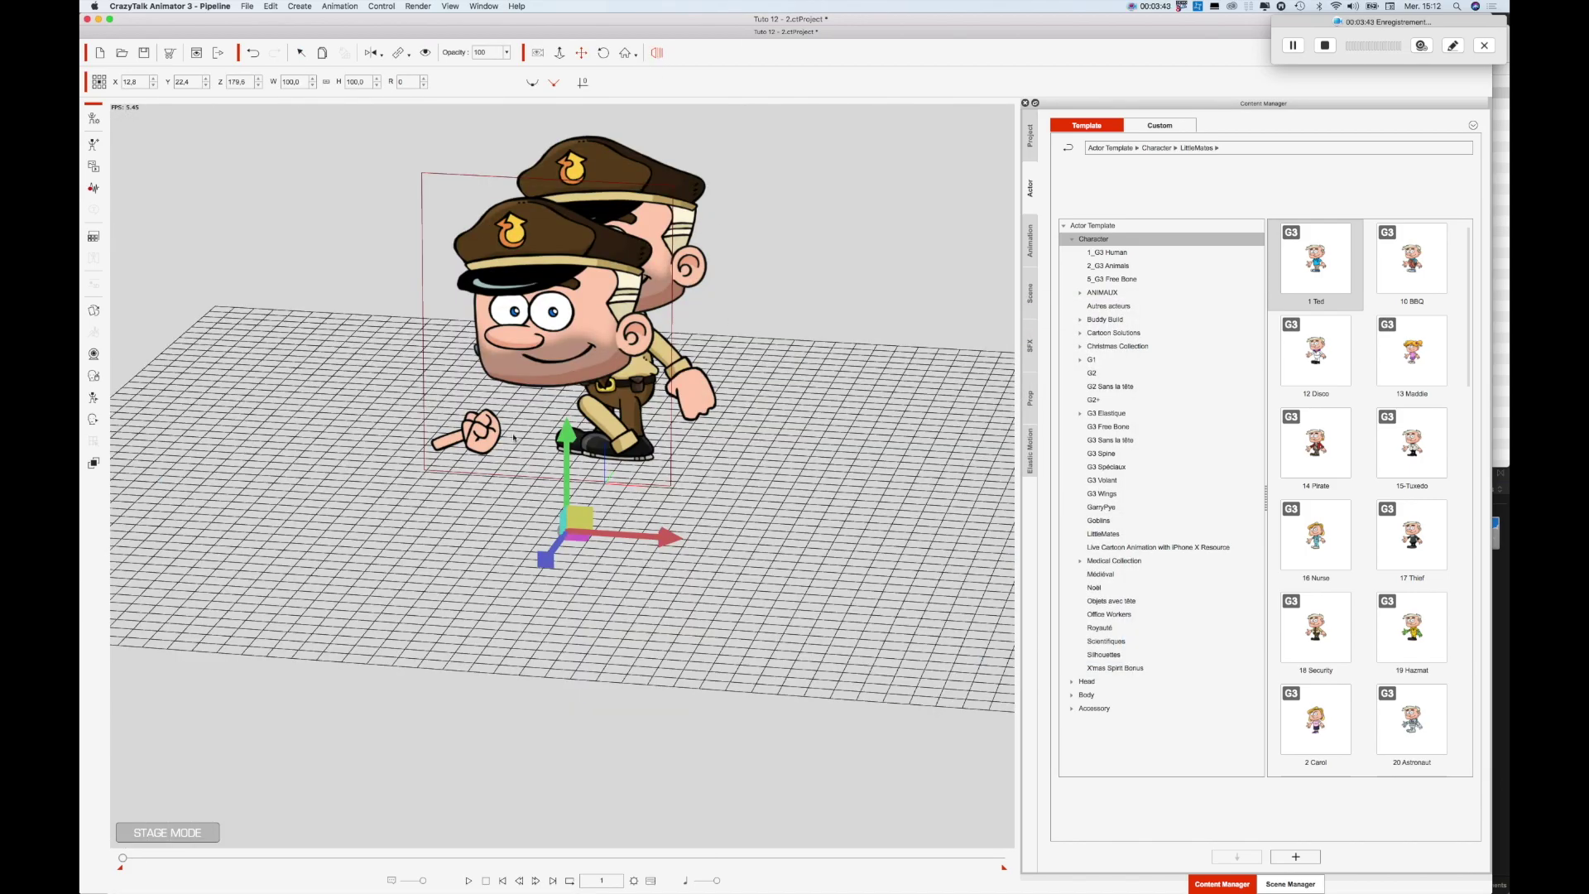
{"action": "left_click", "coordinate": [657, 52]}
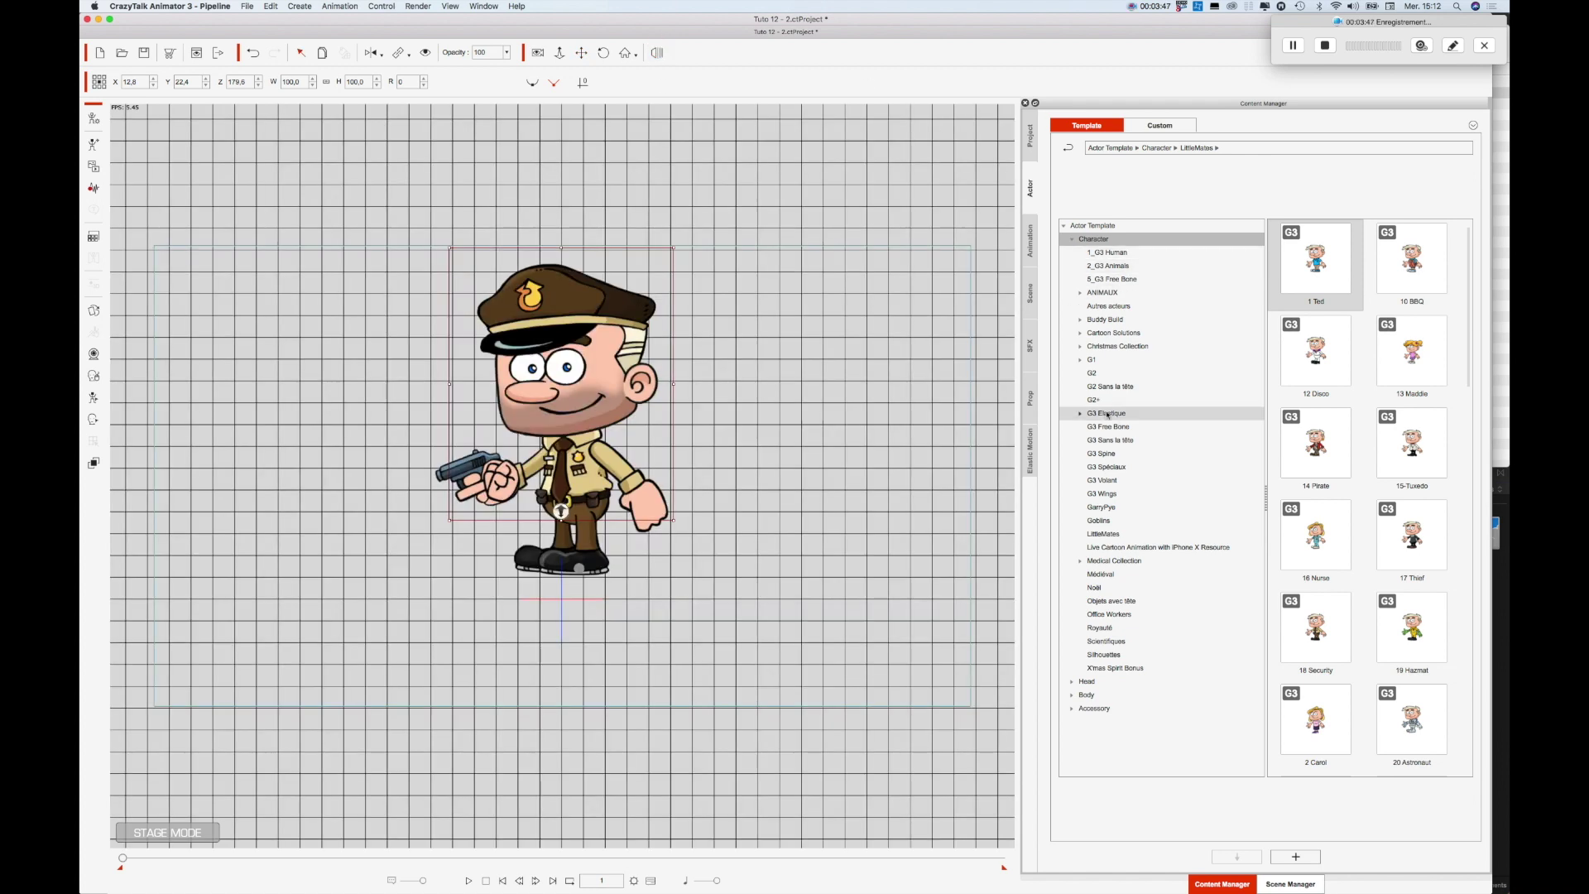
{"action": "left_click", "coordinate": [93, 312]}
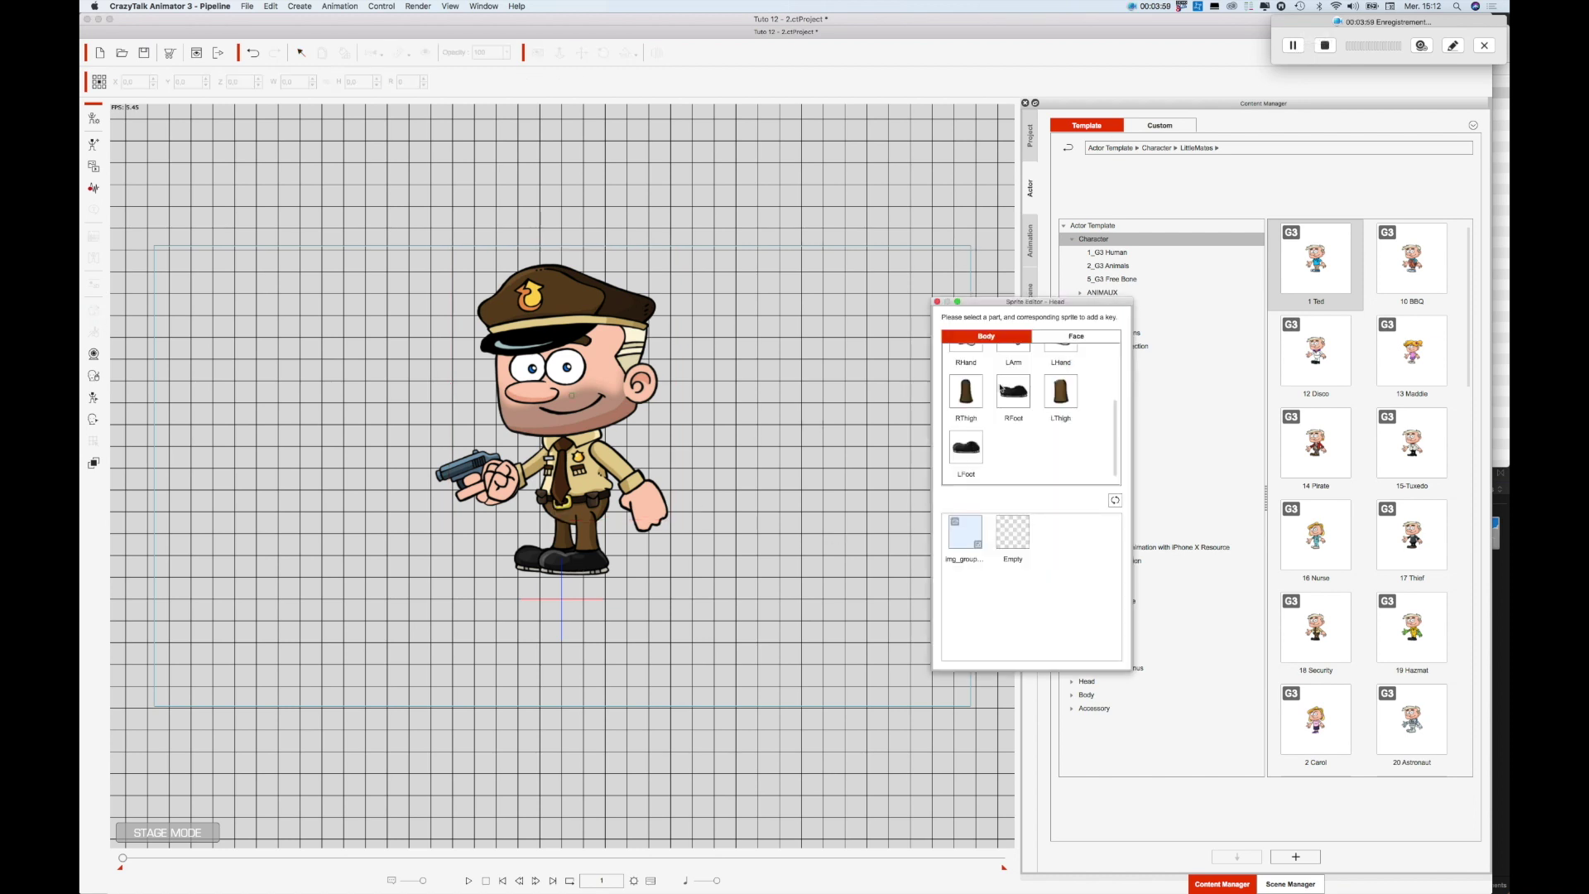
{"action": "left_click", "coordinate": [967, 418]}
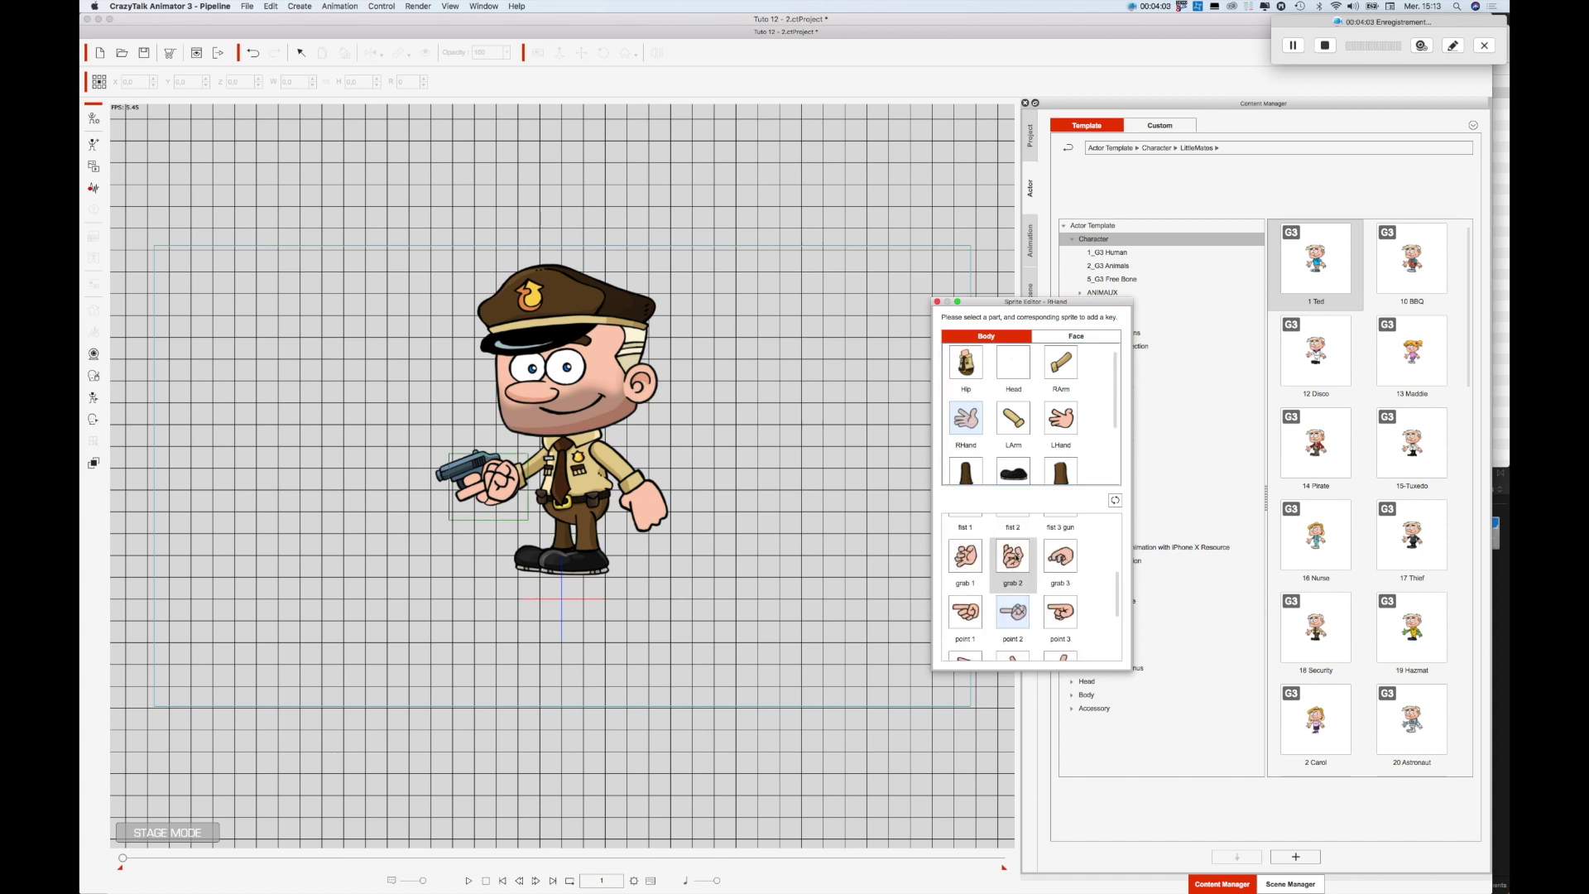
{"action": "left_click_drag", "start_coordinate": [1117, 591], "coordinate": [1117, 650]}
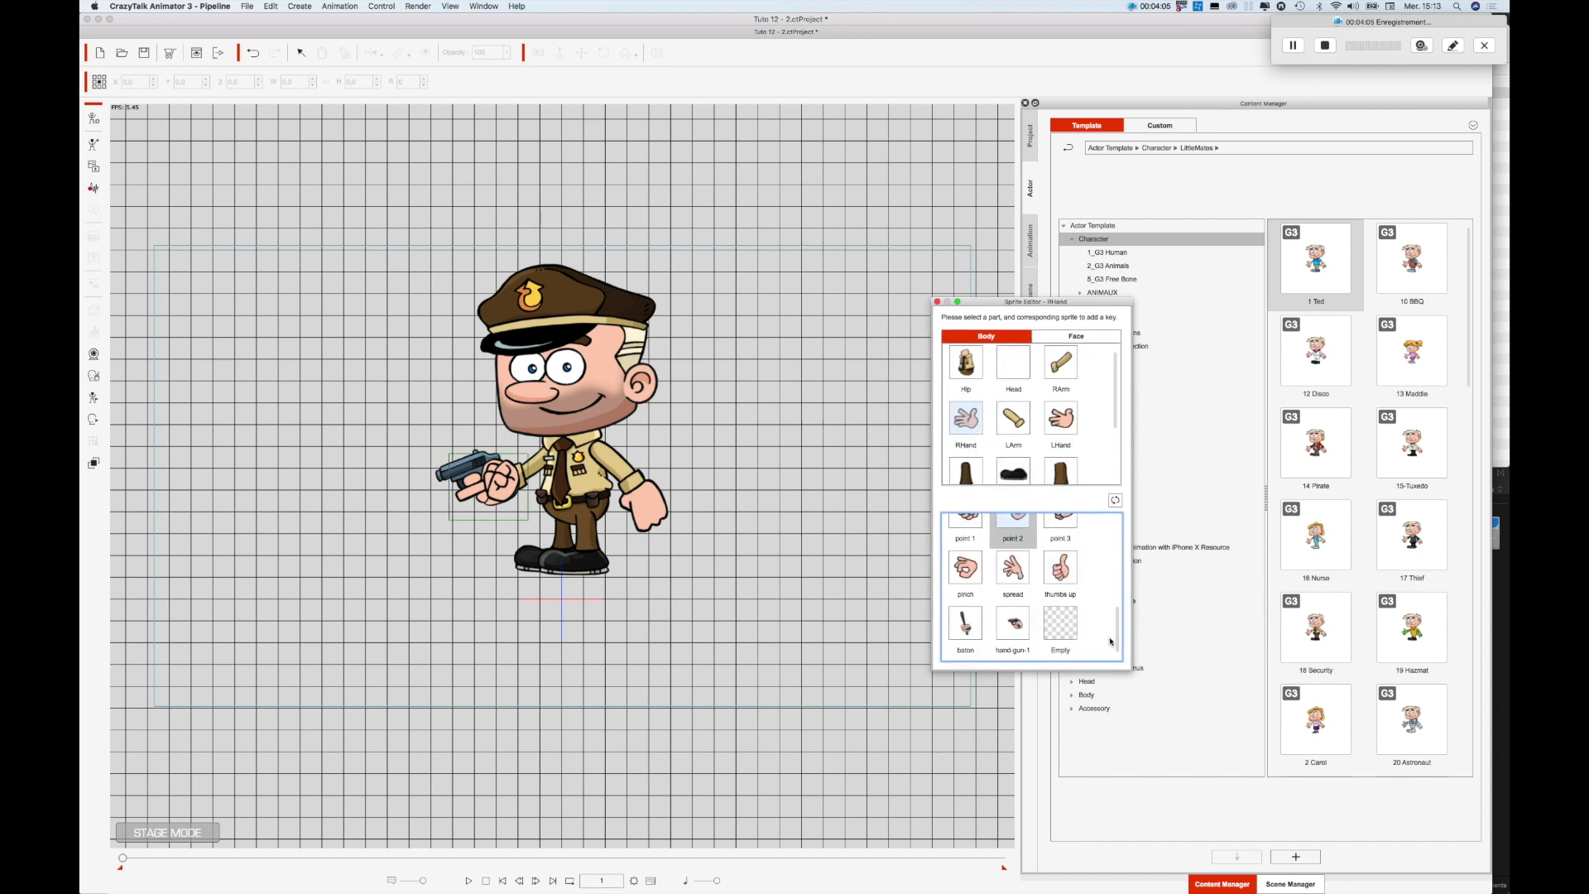
{"action": "left_click", "coordinate": [1060, 633]}
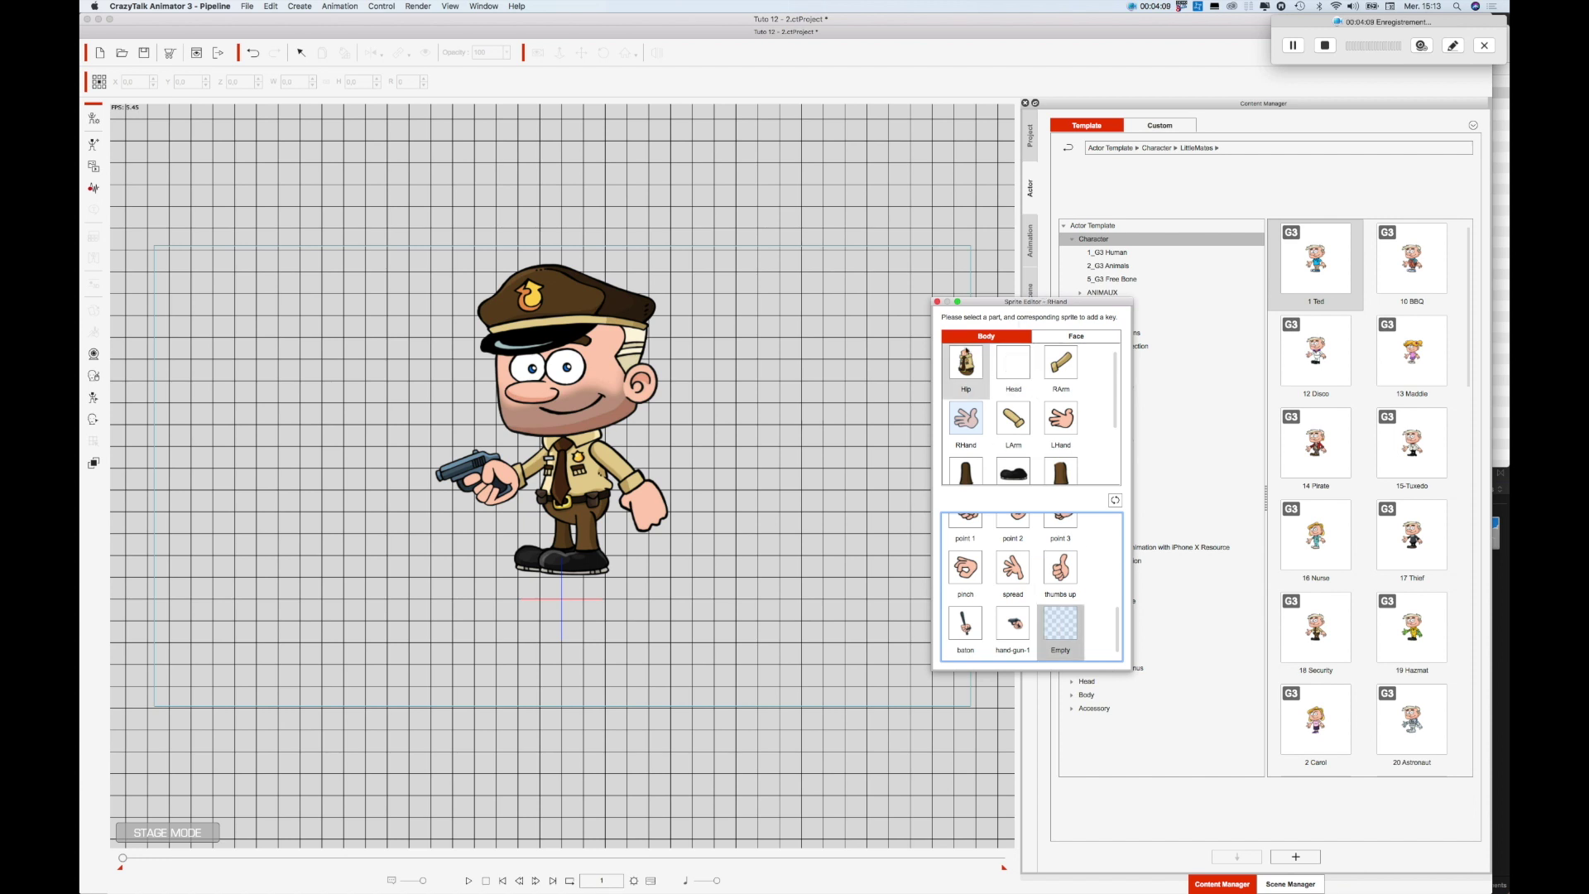
{"action": "left_click", "coordinate": [938, 303]}
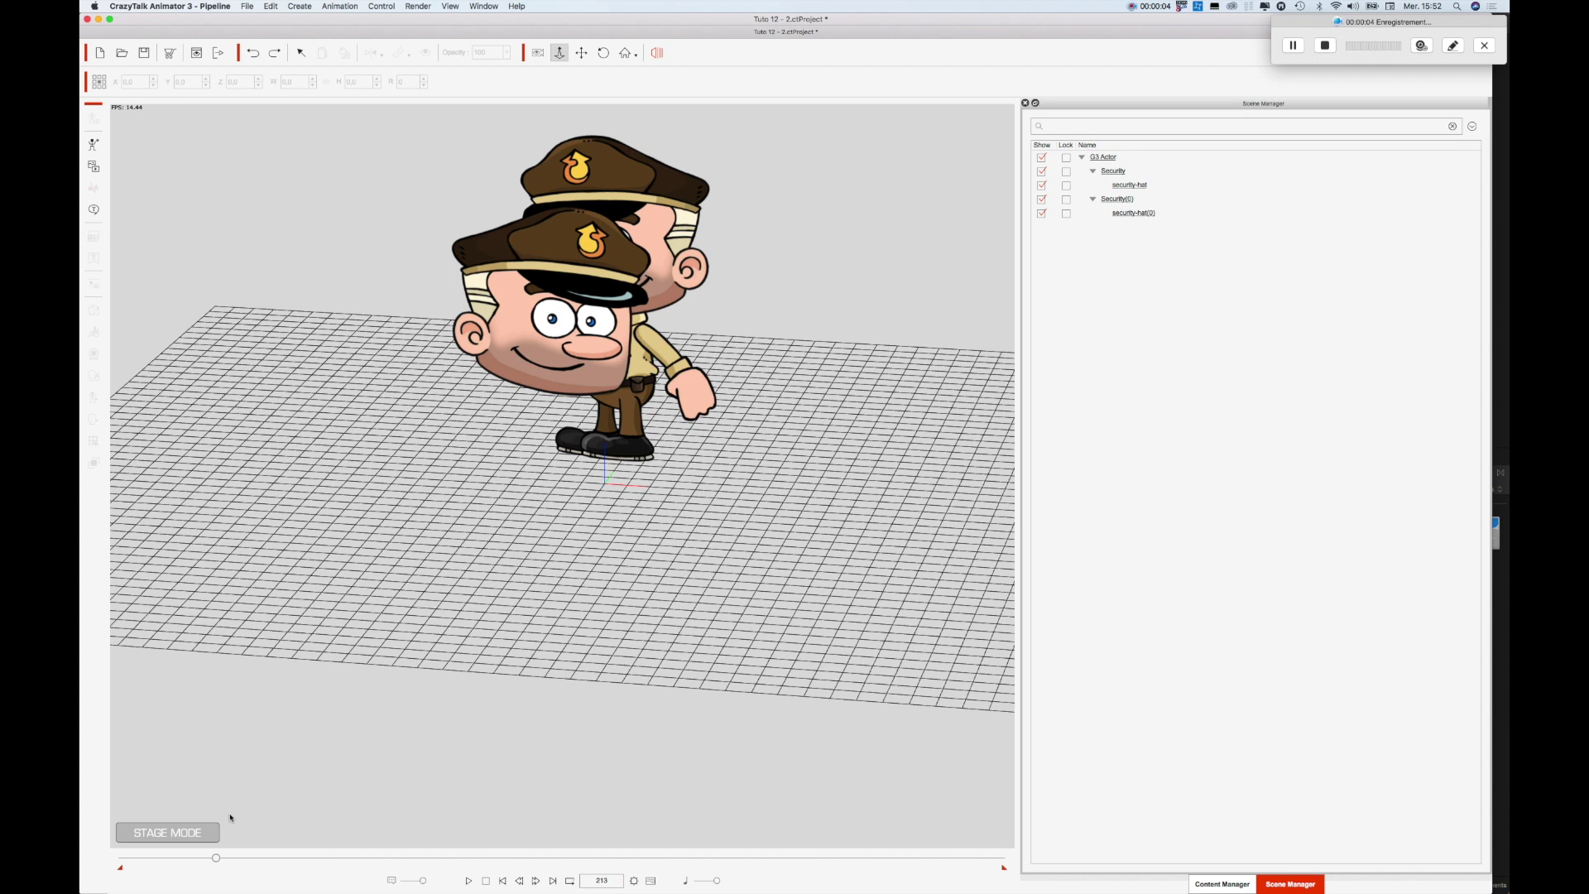
Step: Return to the normal view and duplicate the Security guard
{"action": "left_click", "coordinate": [657, 52]}
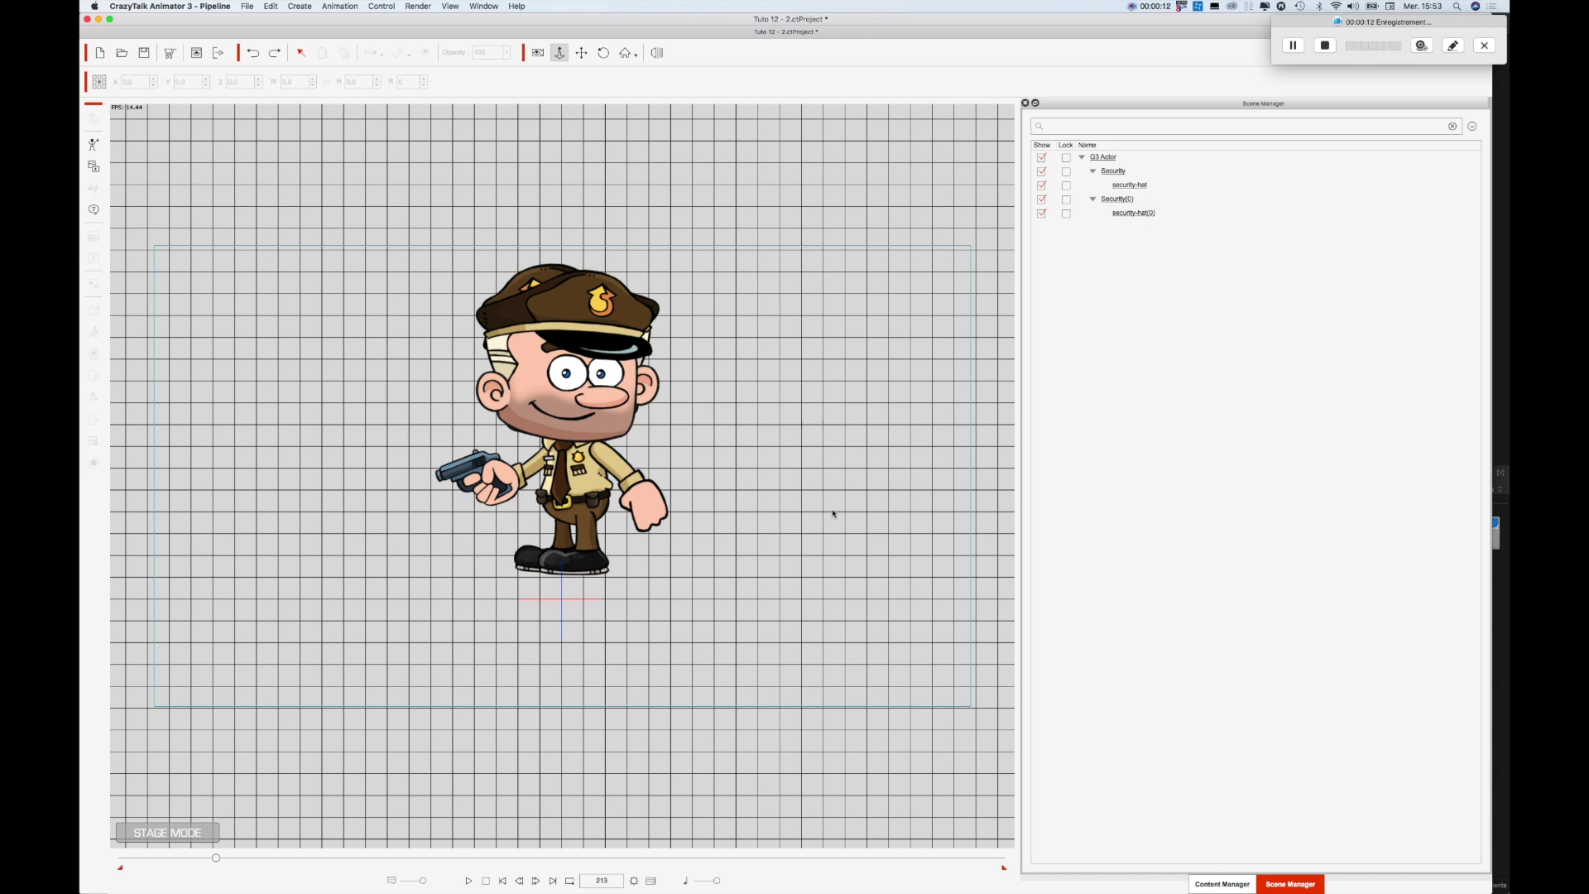
{"action": "left_click", "coordinate": [1113, 171]}
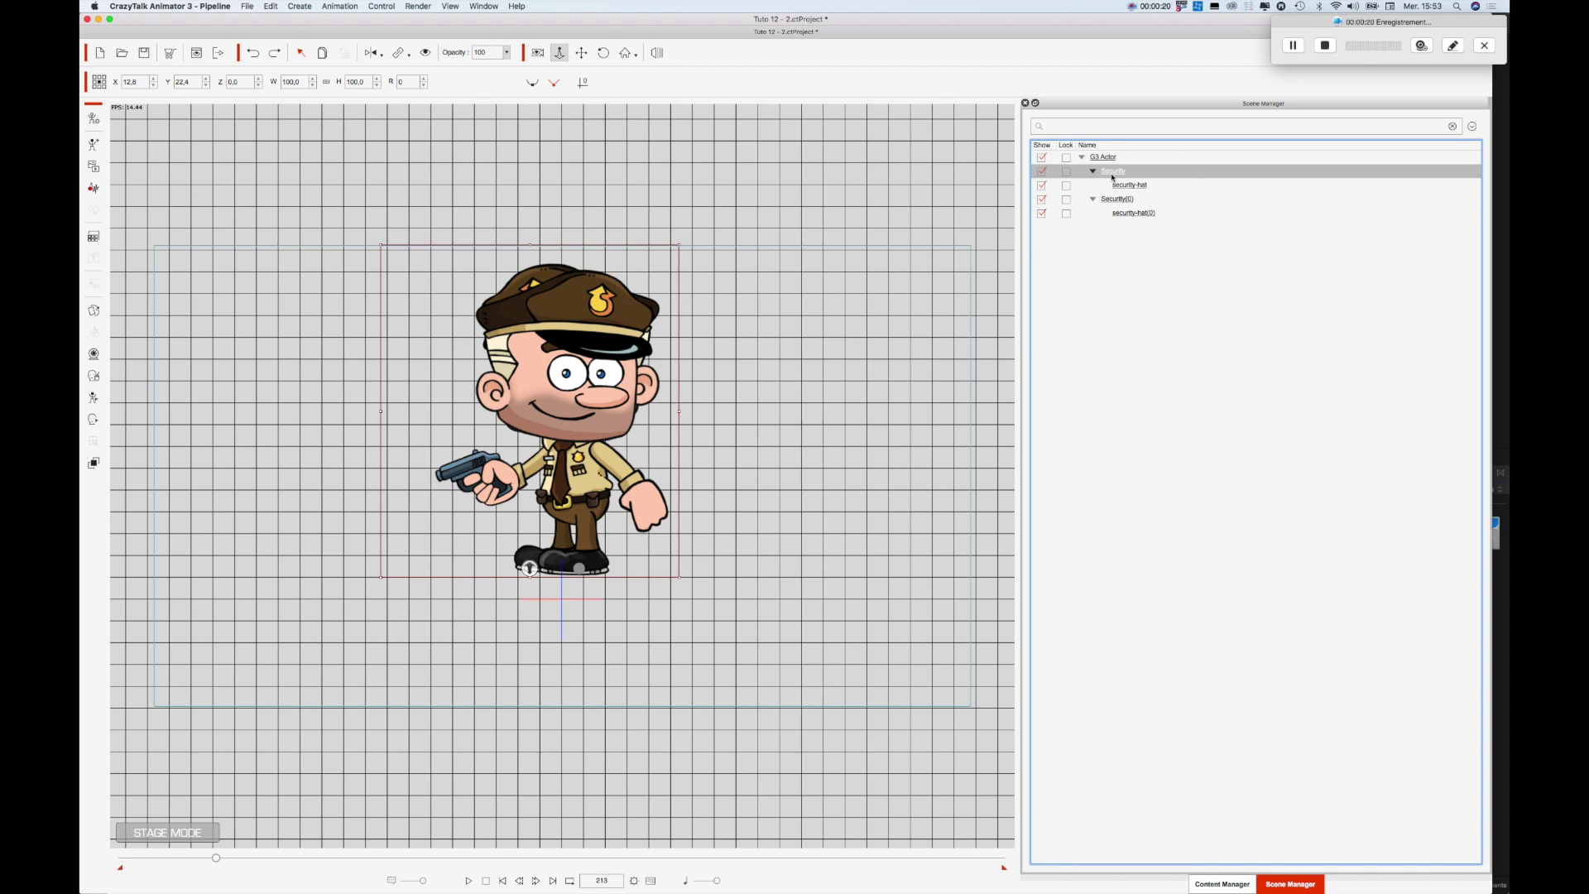
{"action": "left_click", "coordinate": [272, 6]}
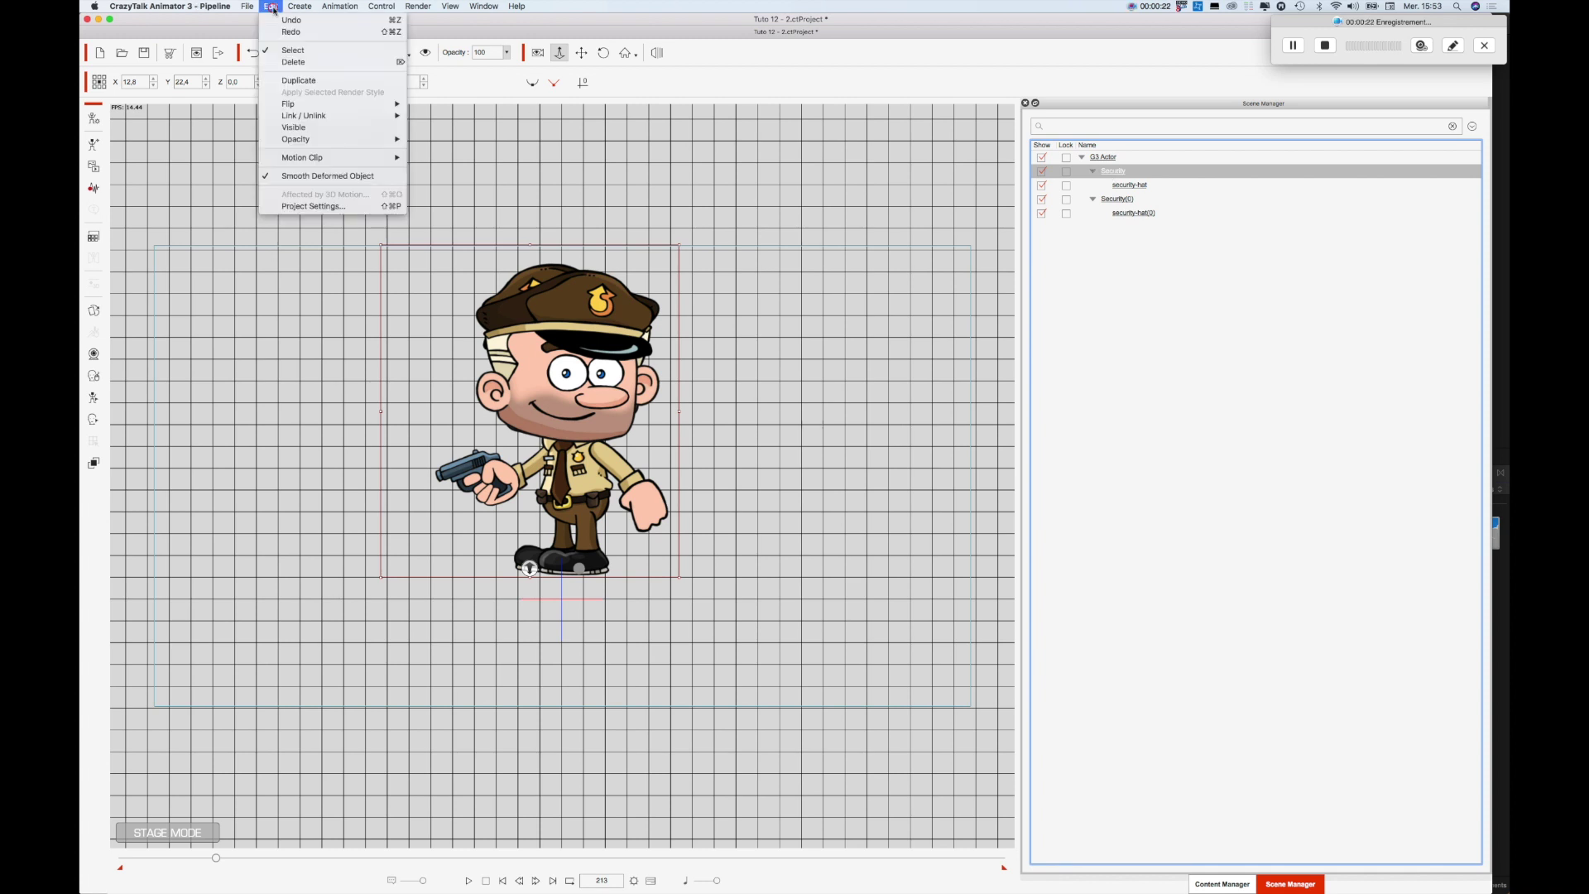
{"action": "left_click", "coordinate": [307, 102]}
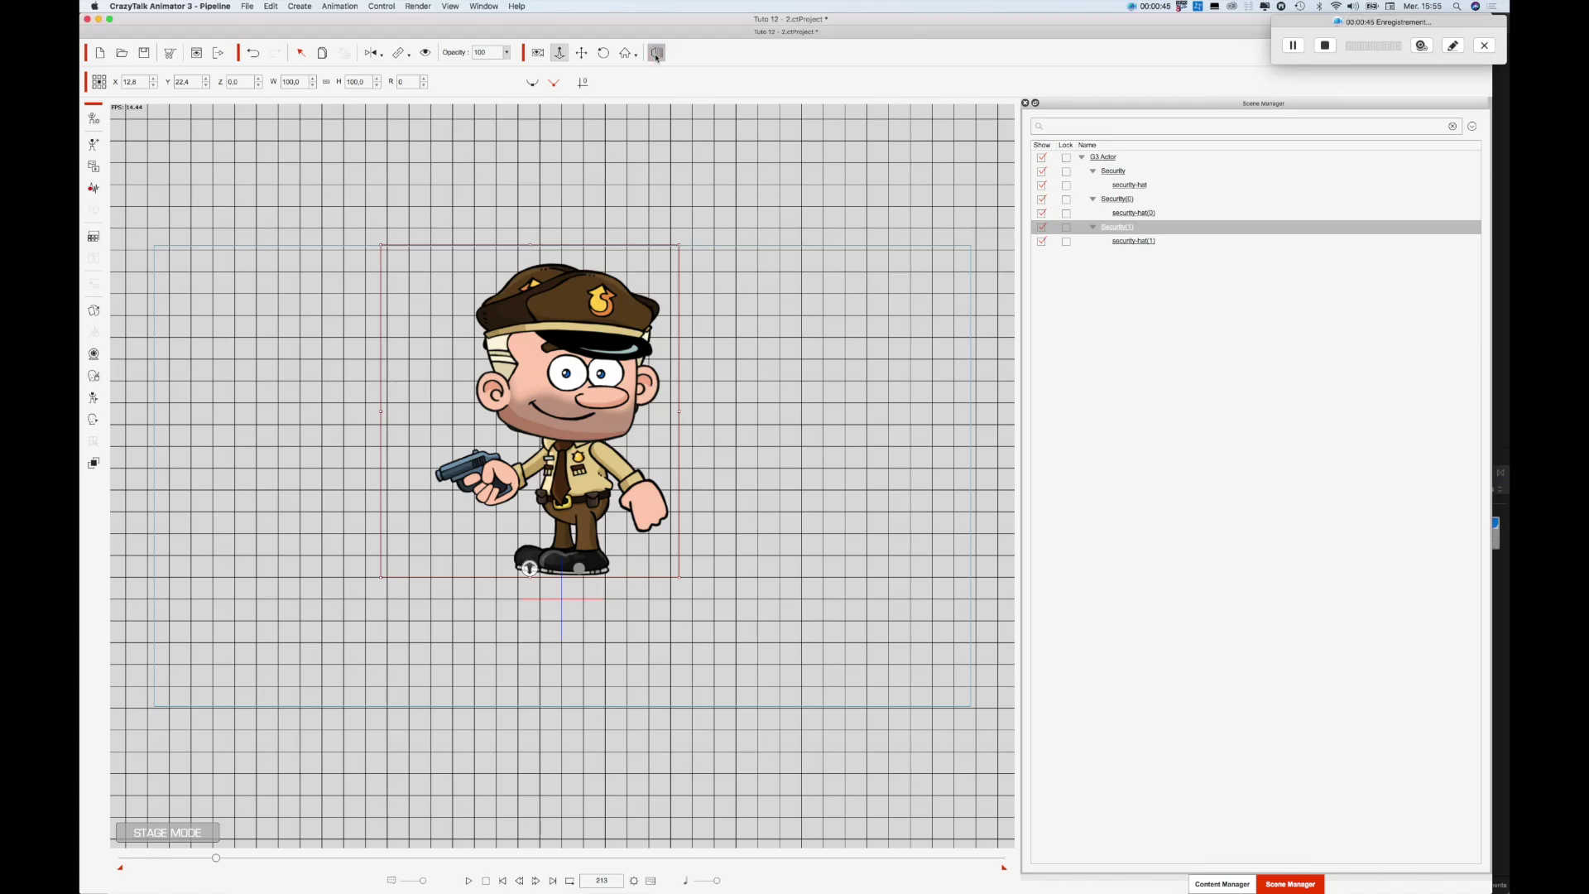
Step: In the 3D view, move the new duplicate of the guard along its Z axis
{"action": "left_click", "coordinate": [657, 53]}
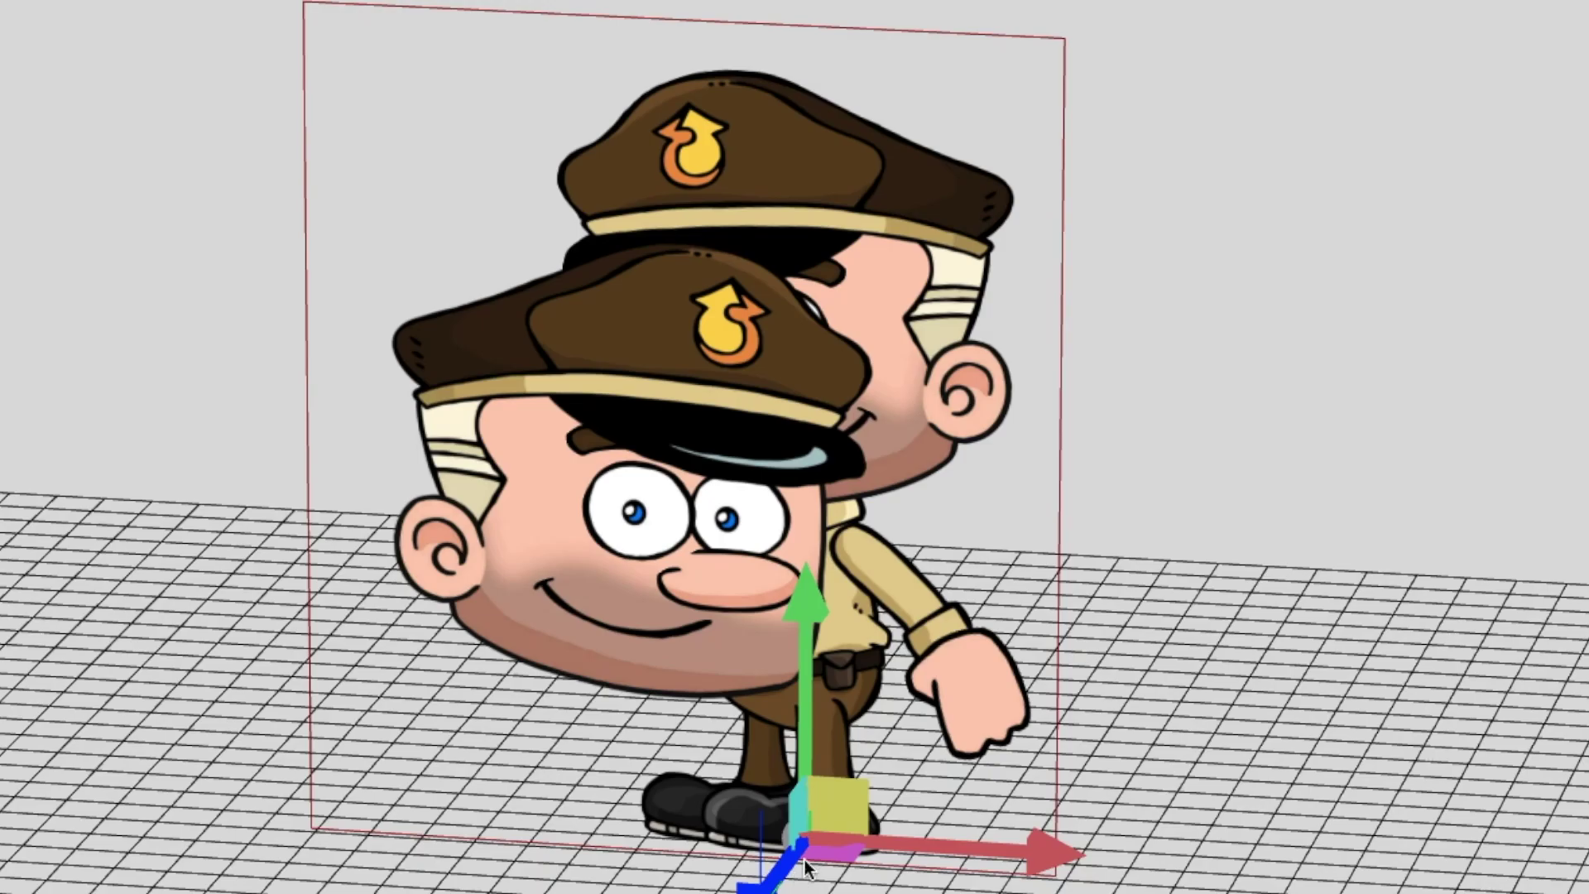
{"action": "left_click_drag", "start_coordinate": [621, 457], "coordinate": [626, 461]}
{"action": "left_click_drag", "start_coordinate": [809, 848], "coordinate": [803, 860]}
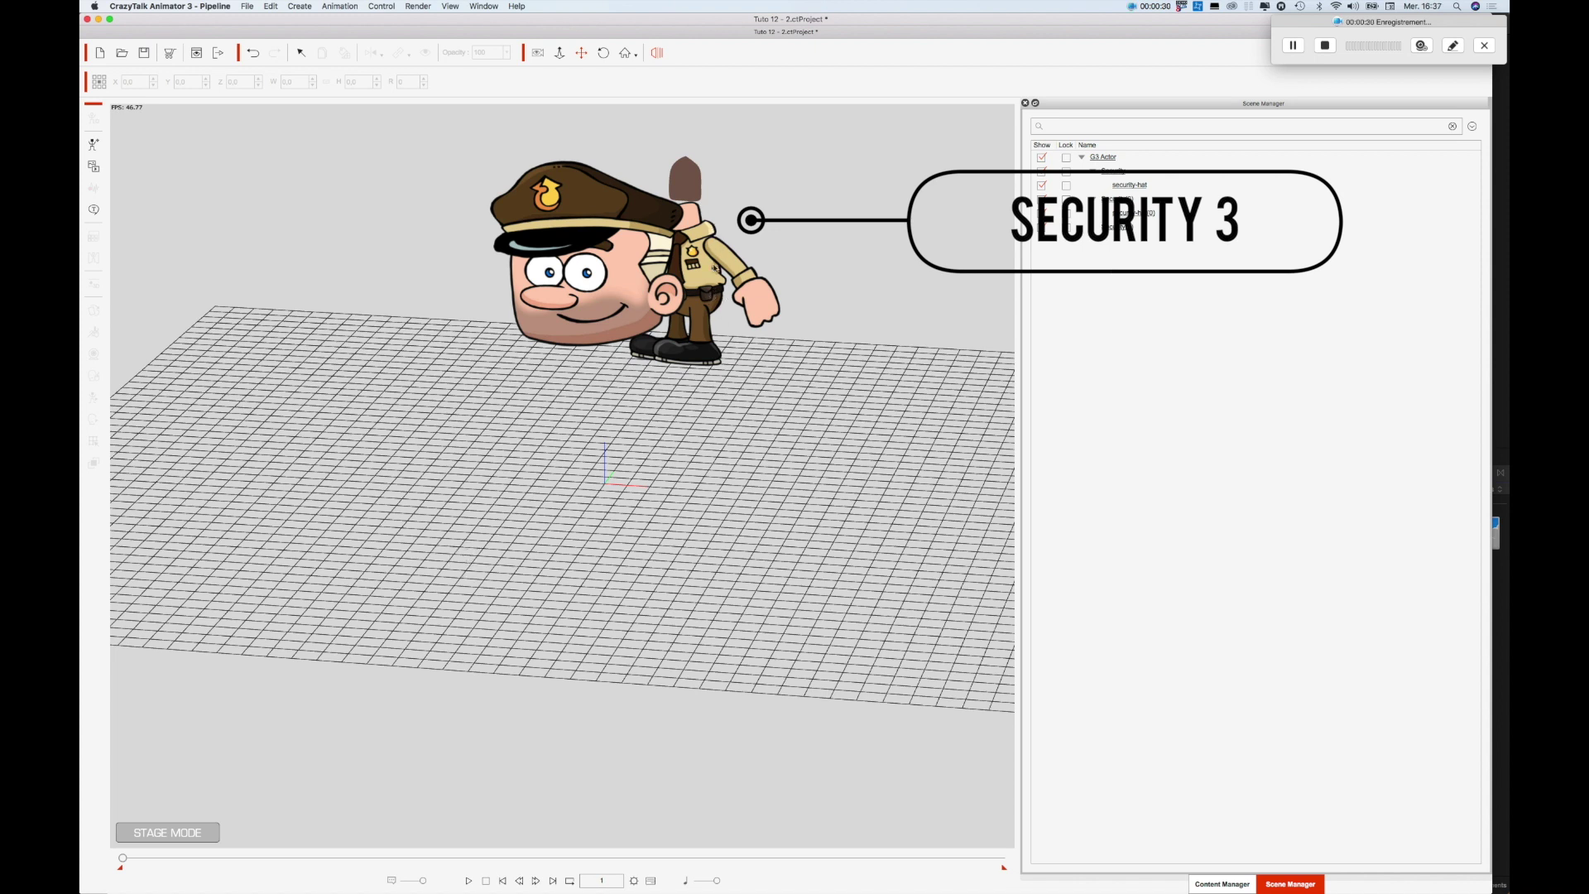
Step: Scrub the timeline to frame 218 to inspect the layered guards in the 3D view, and return to the normal view
{"action": "left_click_drag", "start_coordinate": [121, 859], "coordinate": [217, 866]}
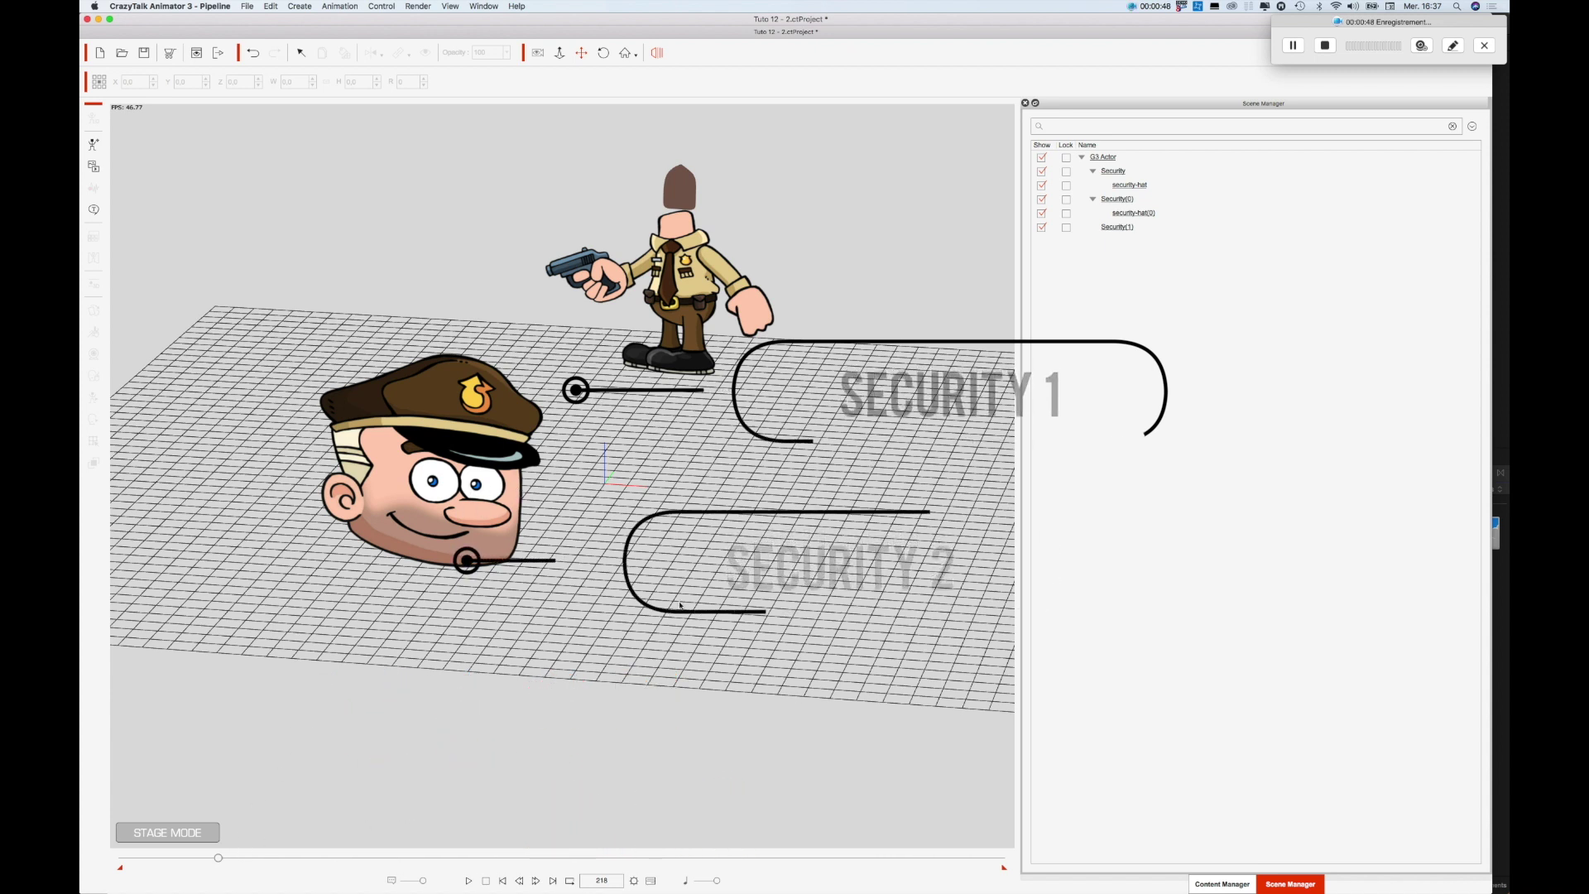
{"action": "left_click", "coordinate": [657, 53]}
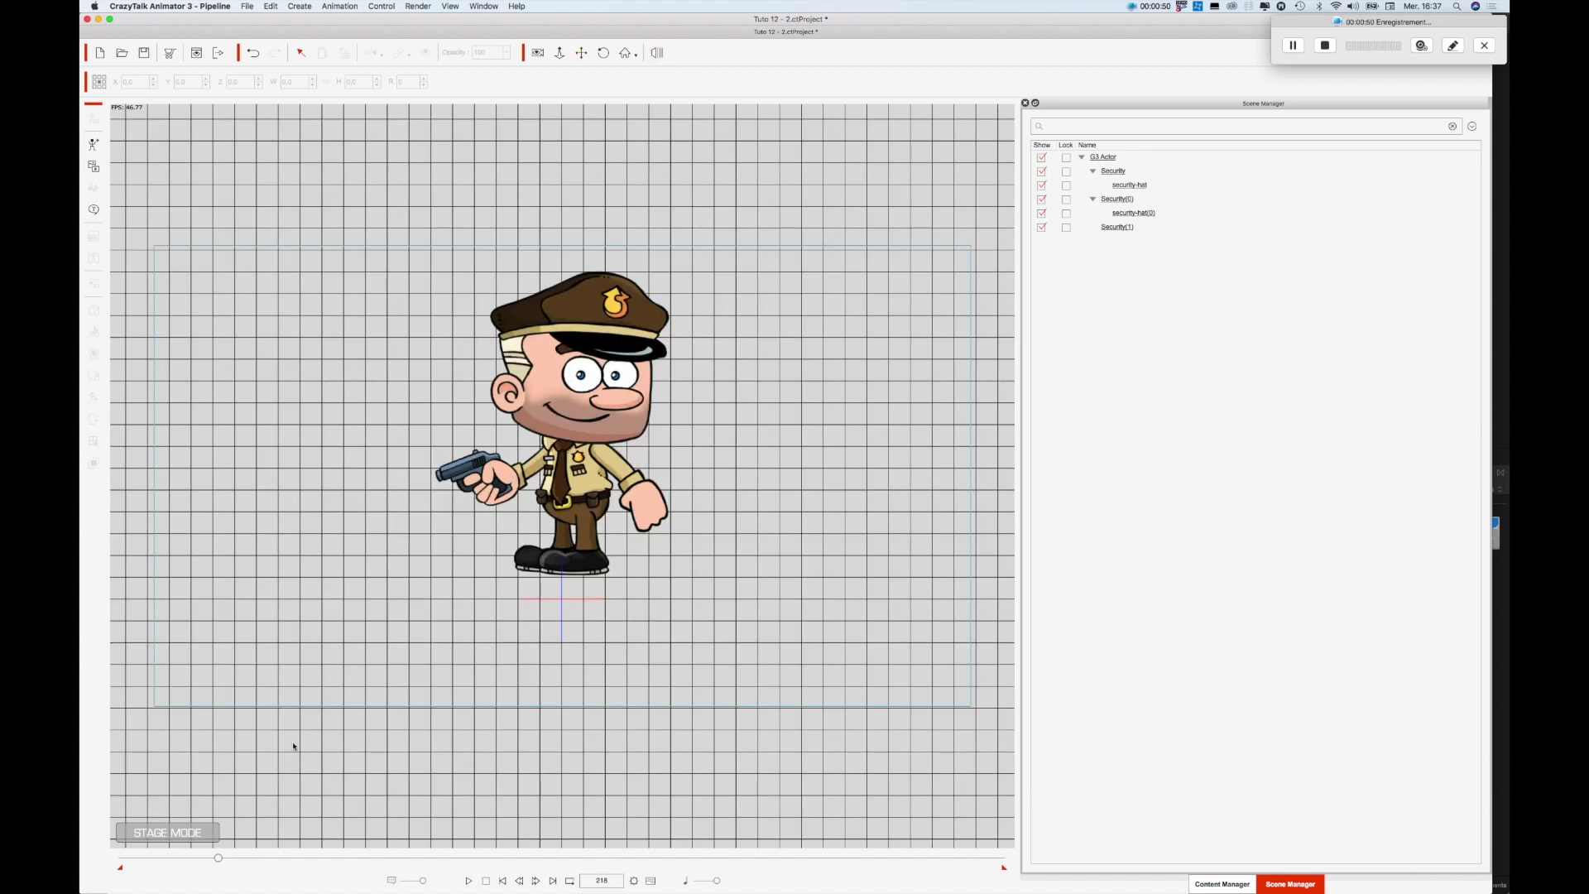
Step: Play the assembled guard animation from frame 1, pause it and return to frame 1
{"action": "left_click_drag", "start_coordinate": [218, 856], "coordinate": [123, 858]}
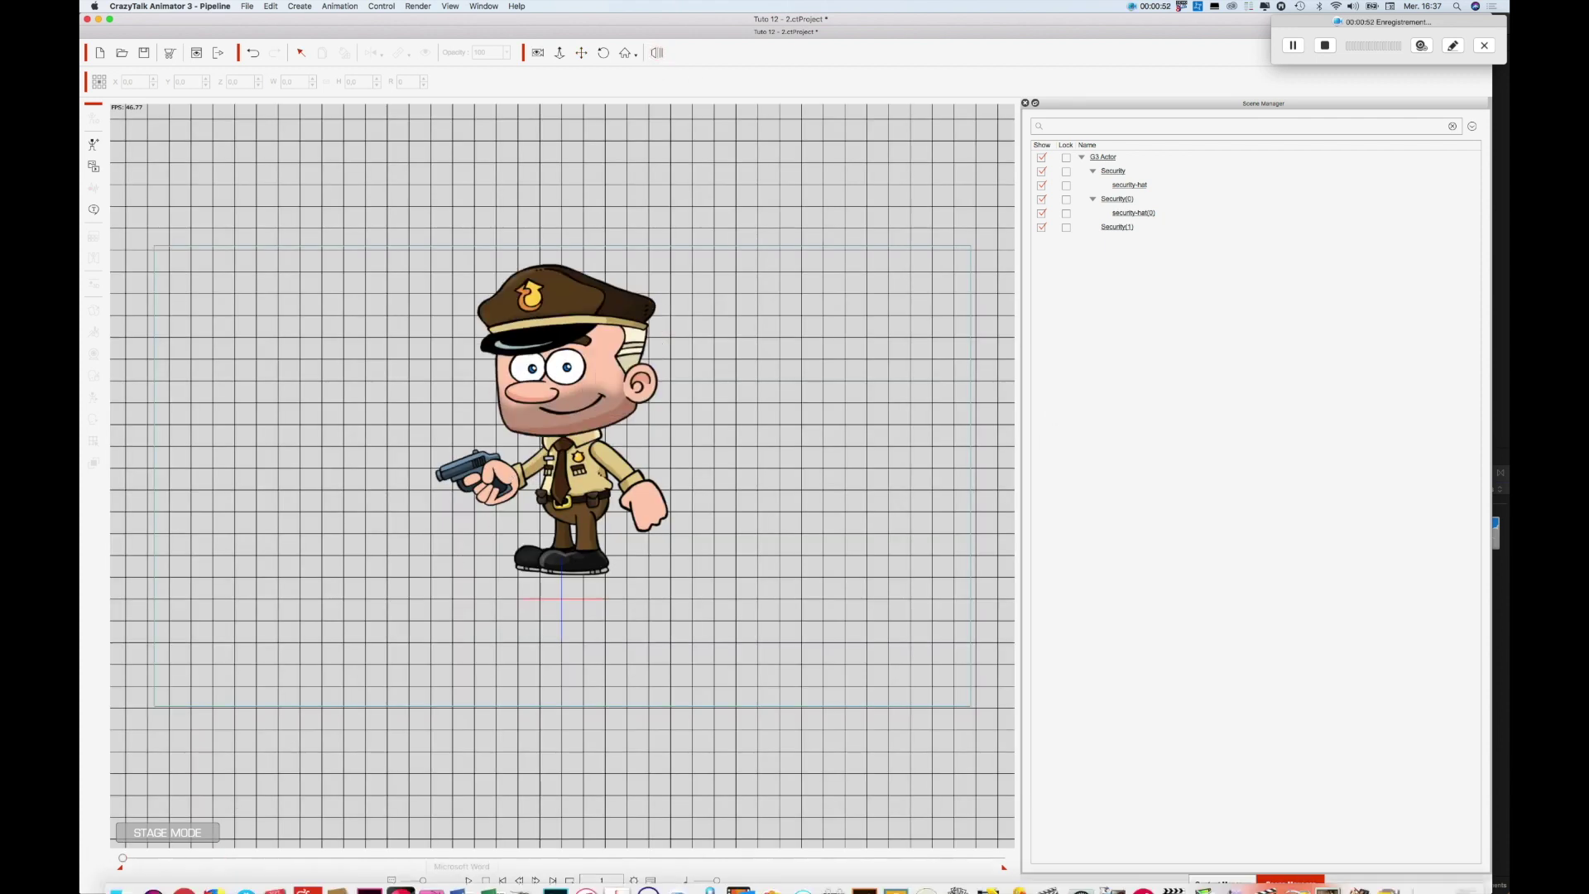
{"action": "left_click", "coordinate": [468, 882]}
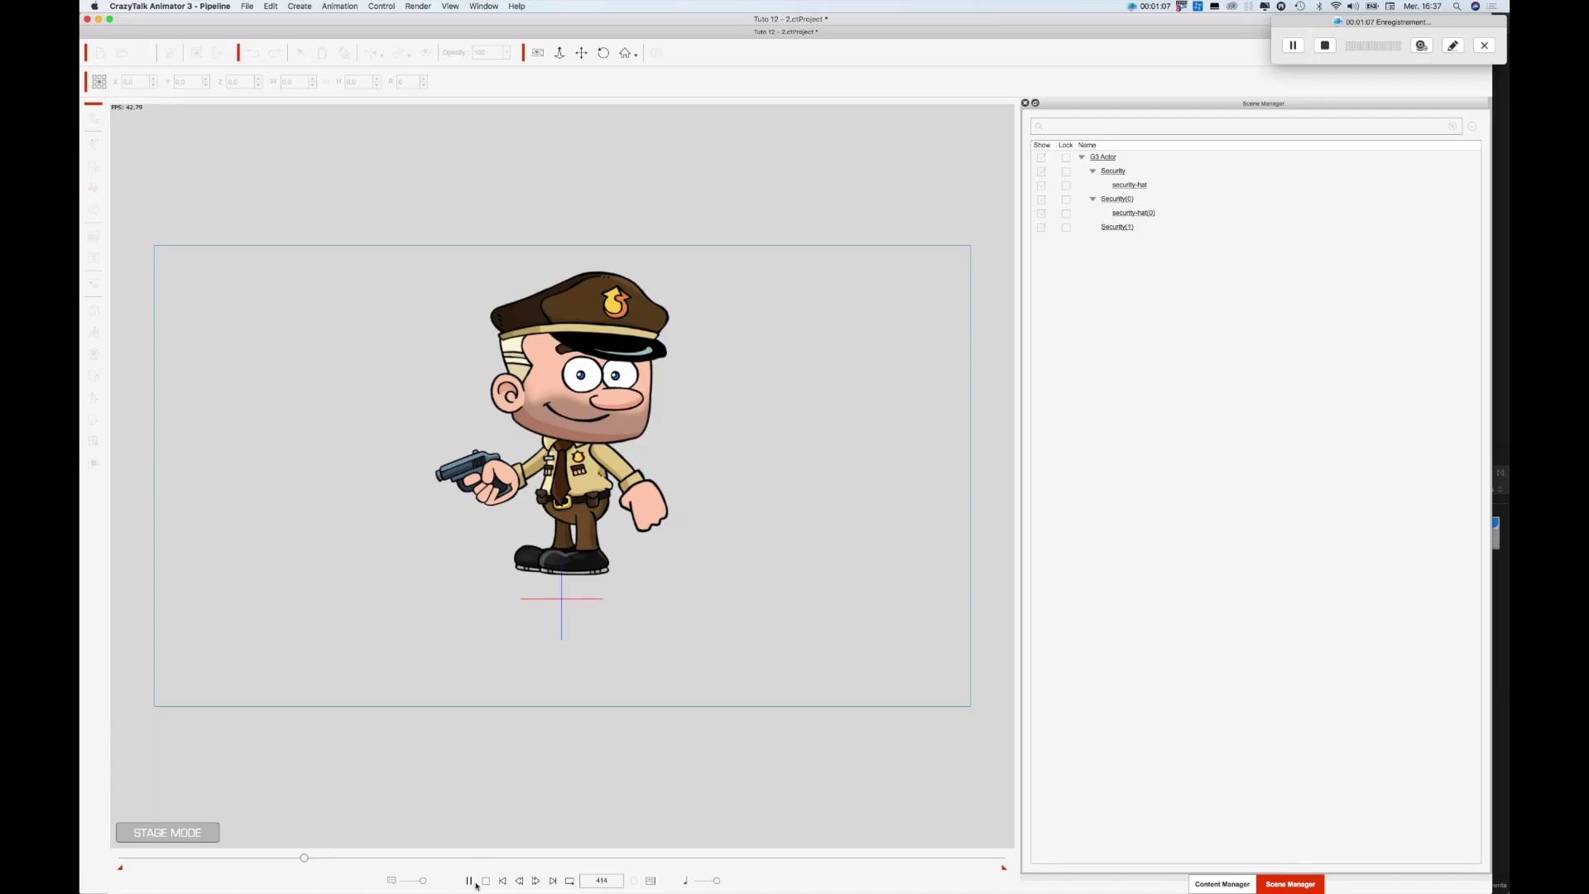
{"action": "left_click", "coordinate": [469, 881]}
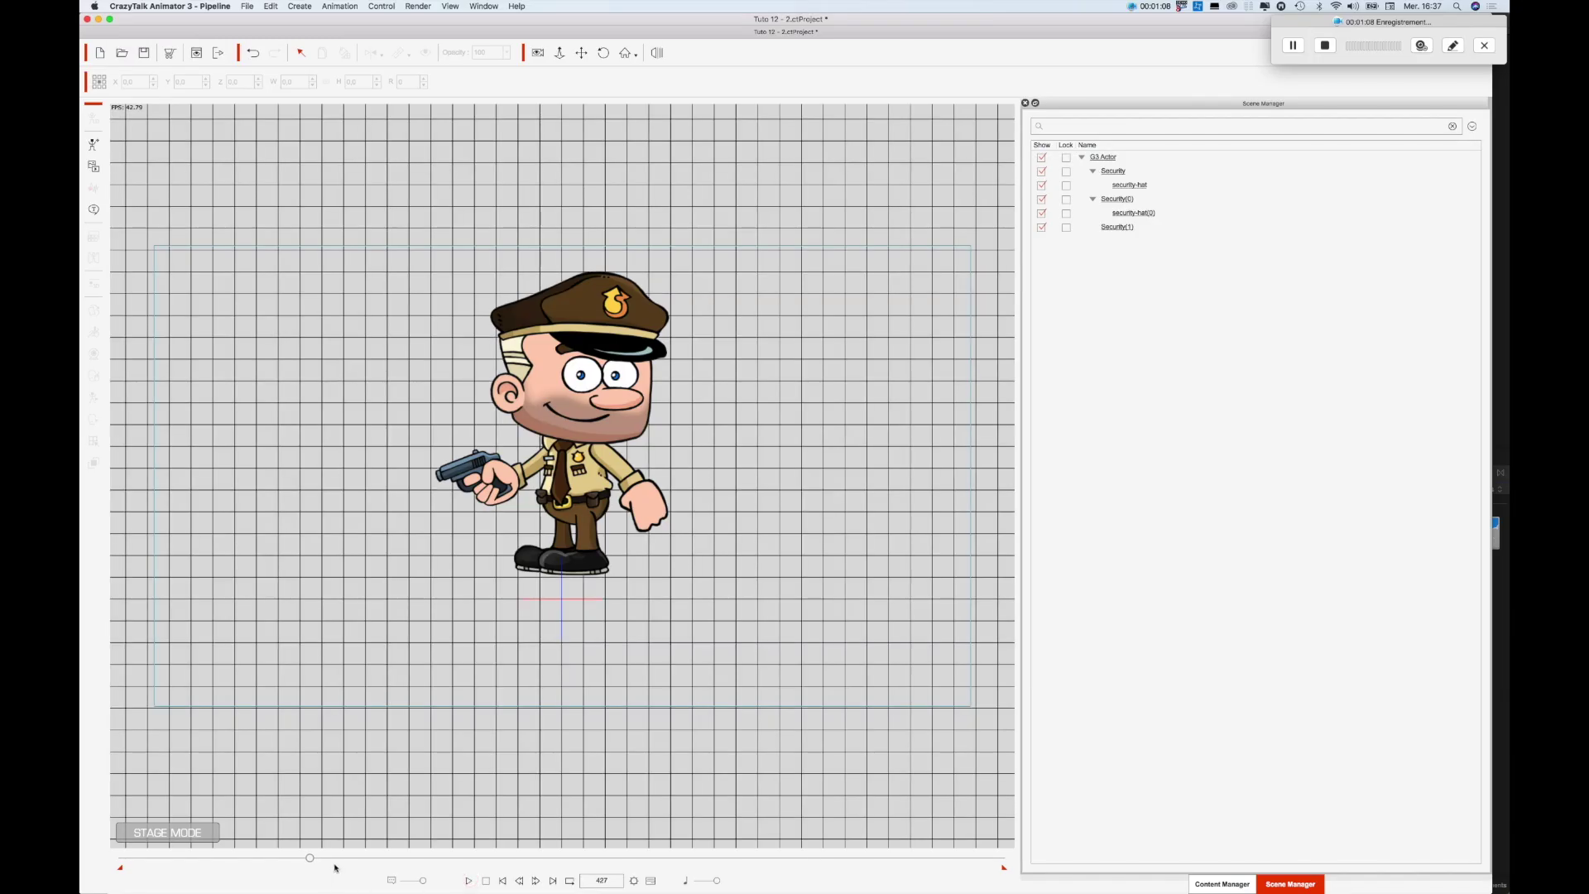
{"action": "left_click_drag", "start_coordinate": [306, 858], "coordinate": [83, 854]}
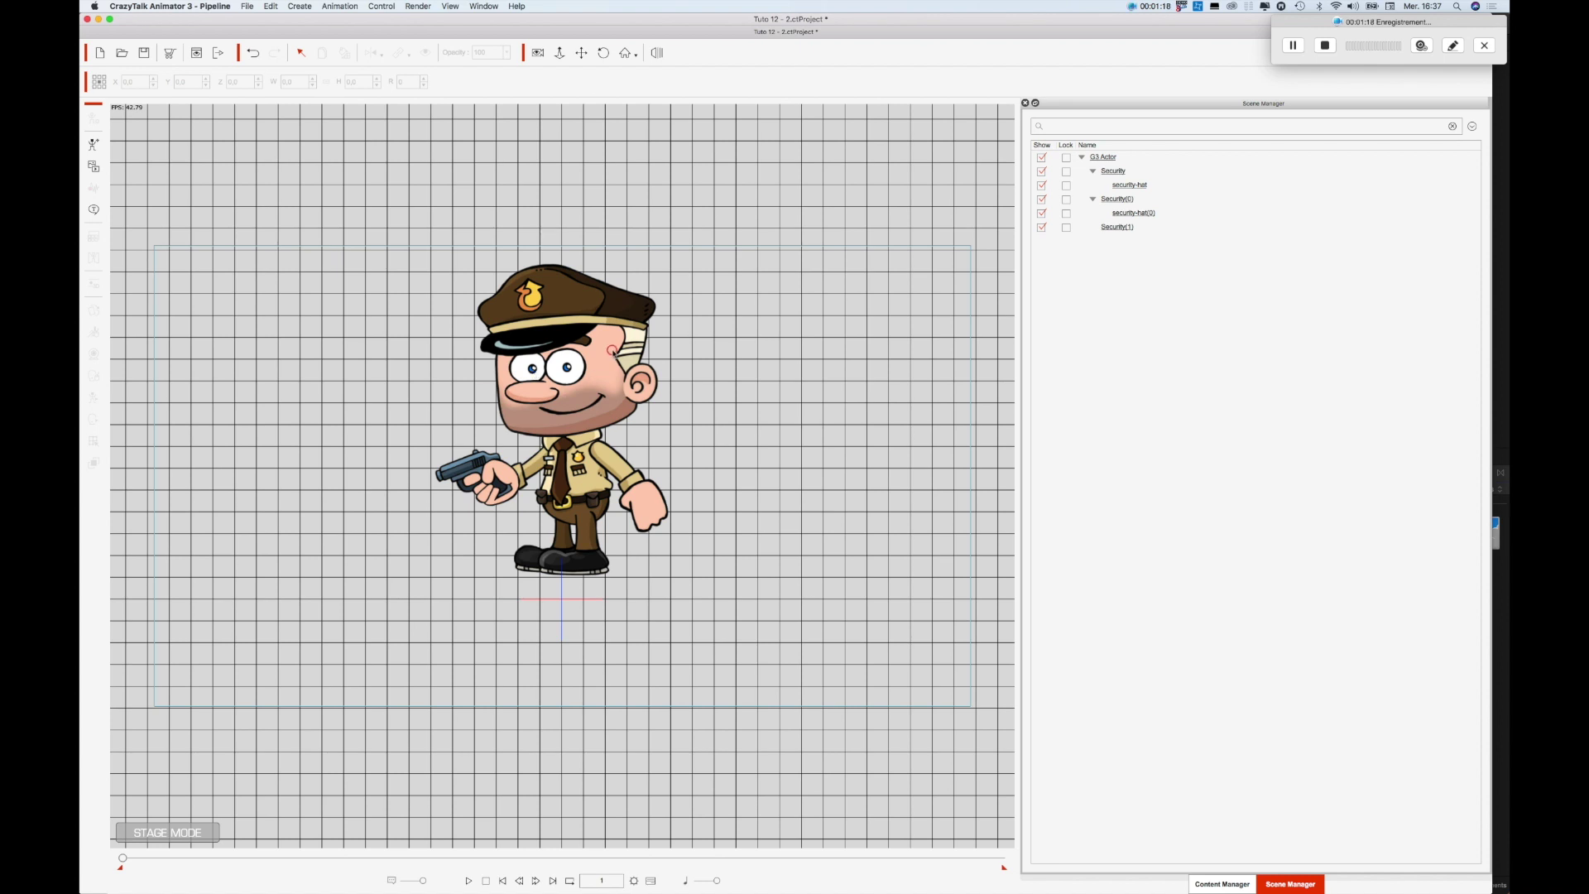
Step: Open the Sprite Editor for the Security guard and set his Right Eye sprite to forward down at frame 1
{"action": "left_click", "coordinate": [612, 351]}
{"action": "left_click", "coordinate": [1119, 172]}
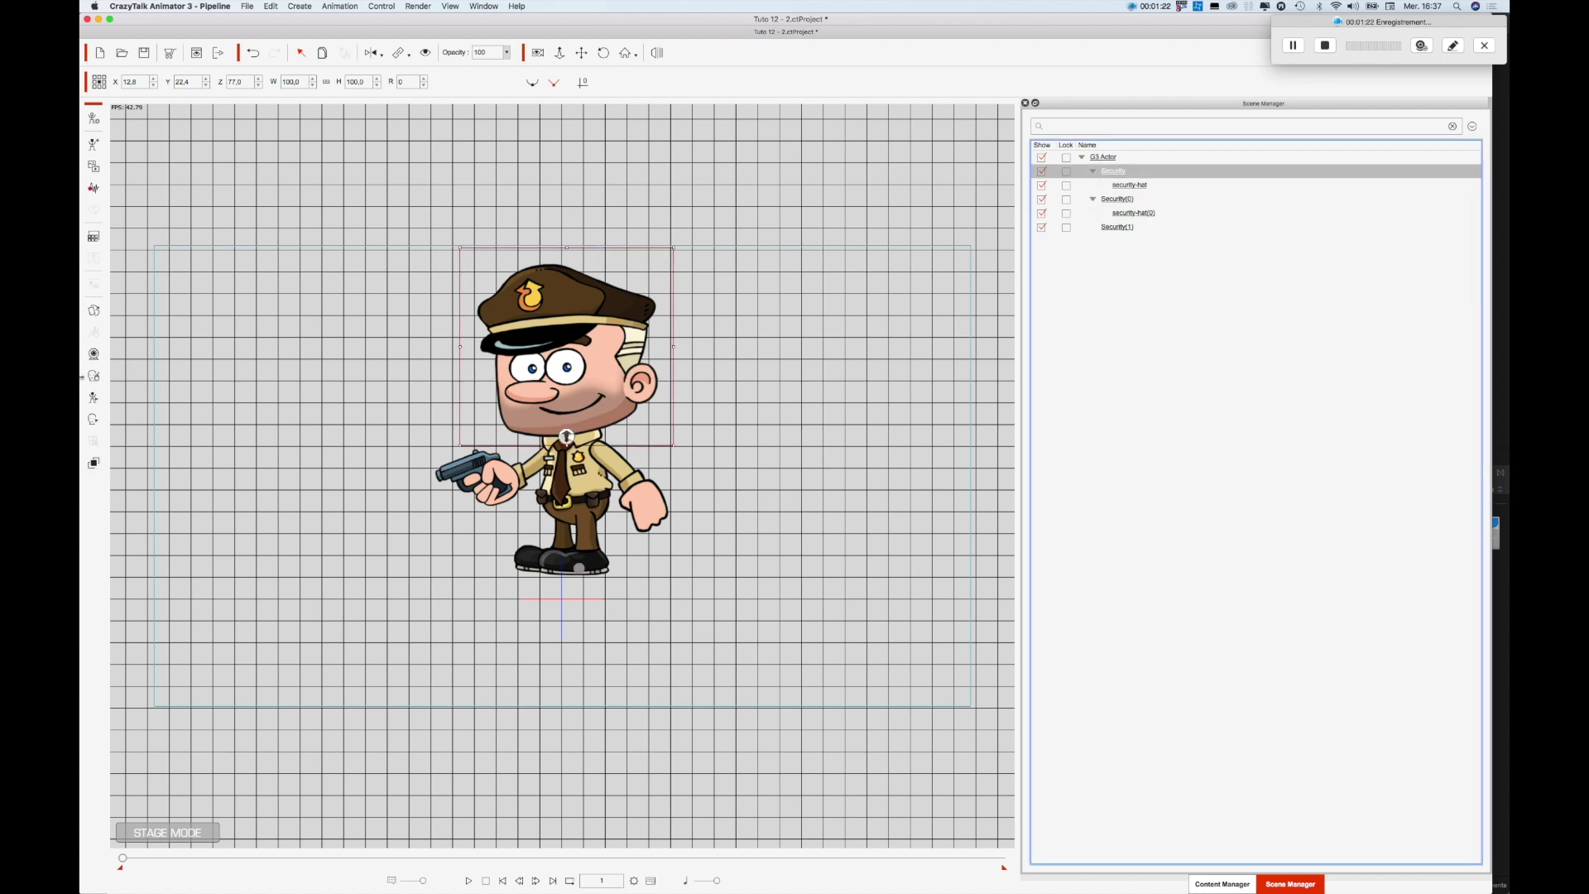
{"action": "left_click", "coordinate": [93, 310]}
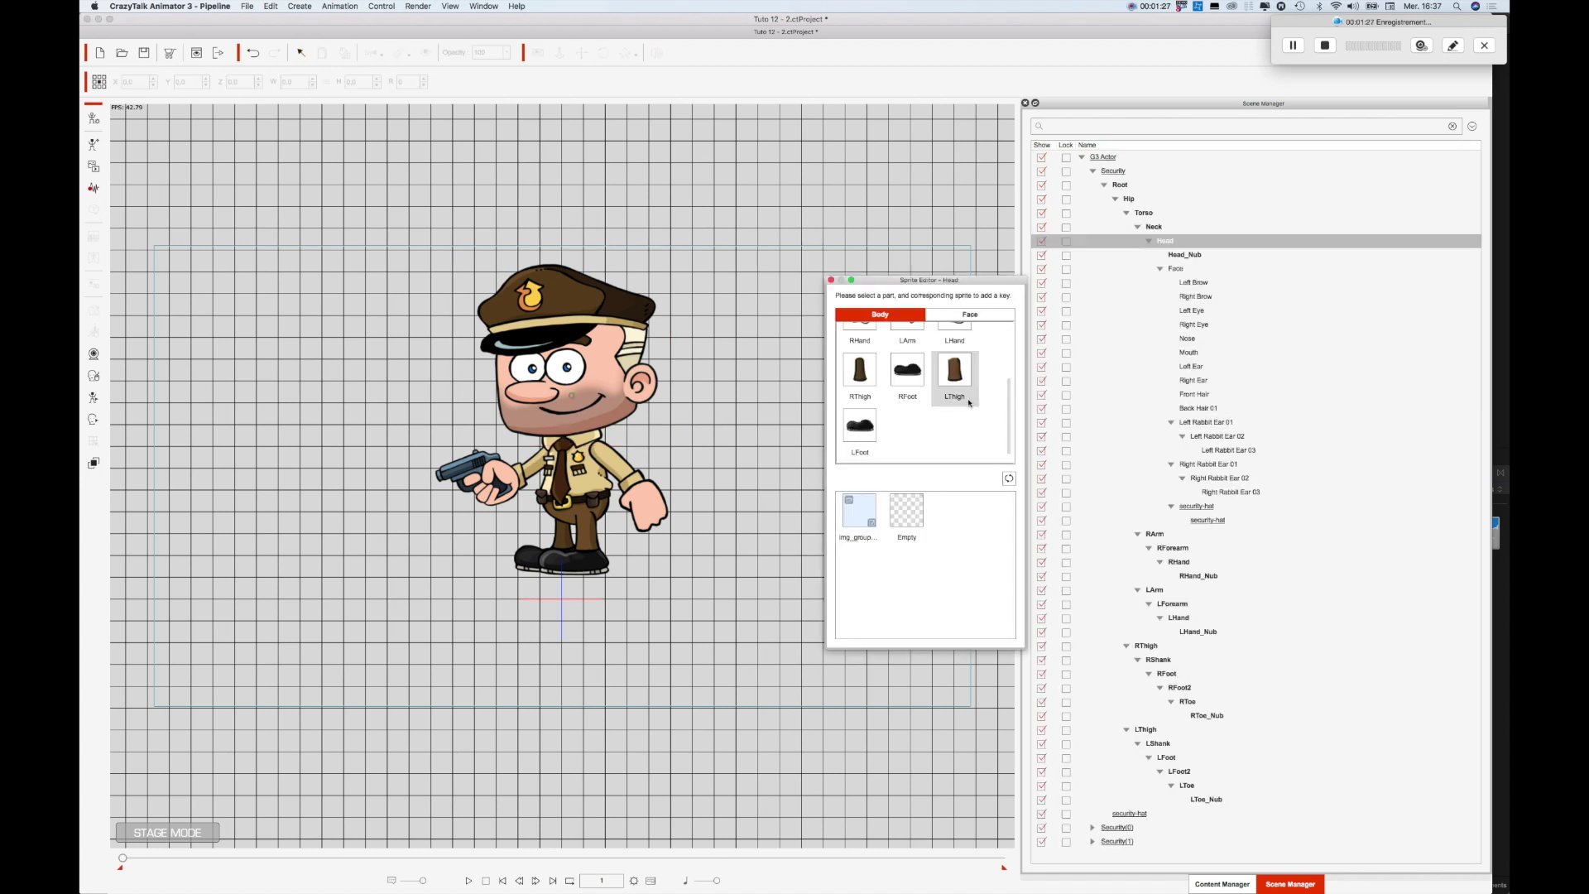
{"action": "left_click", "coordinate": [970, 315]}
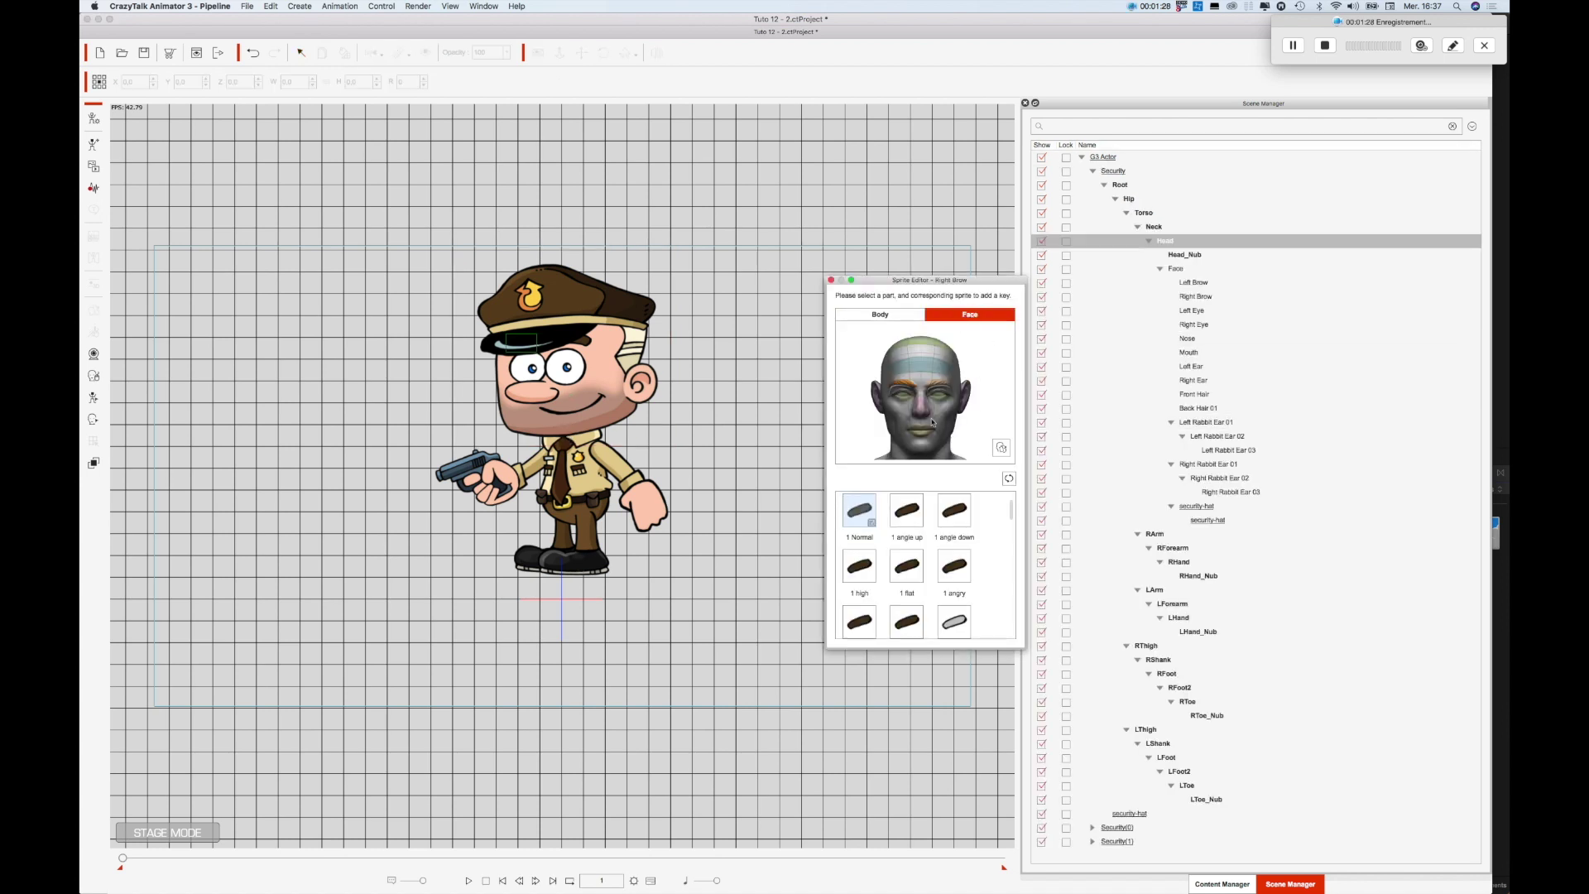
{"action": "left_click", "coordinate": [903, 399]}
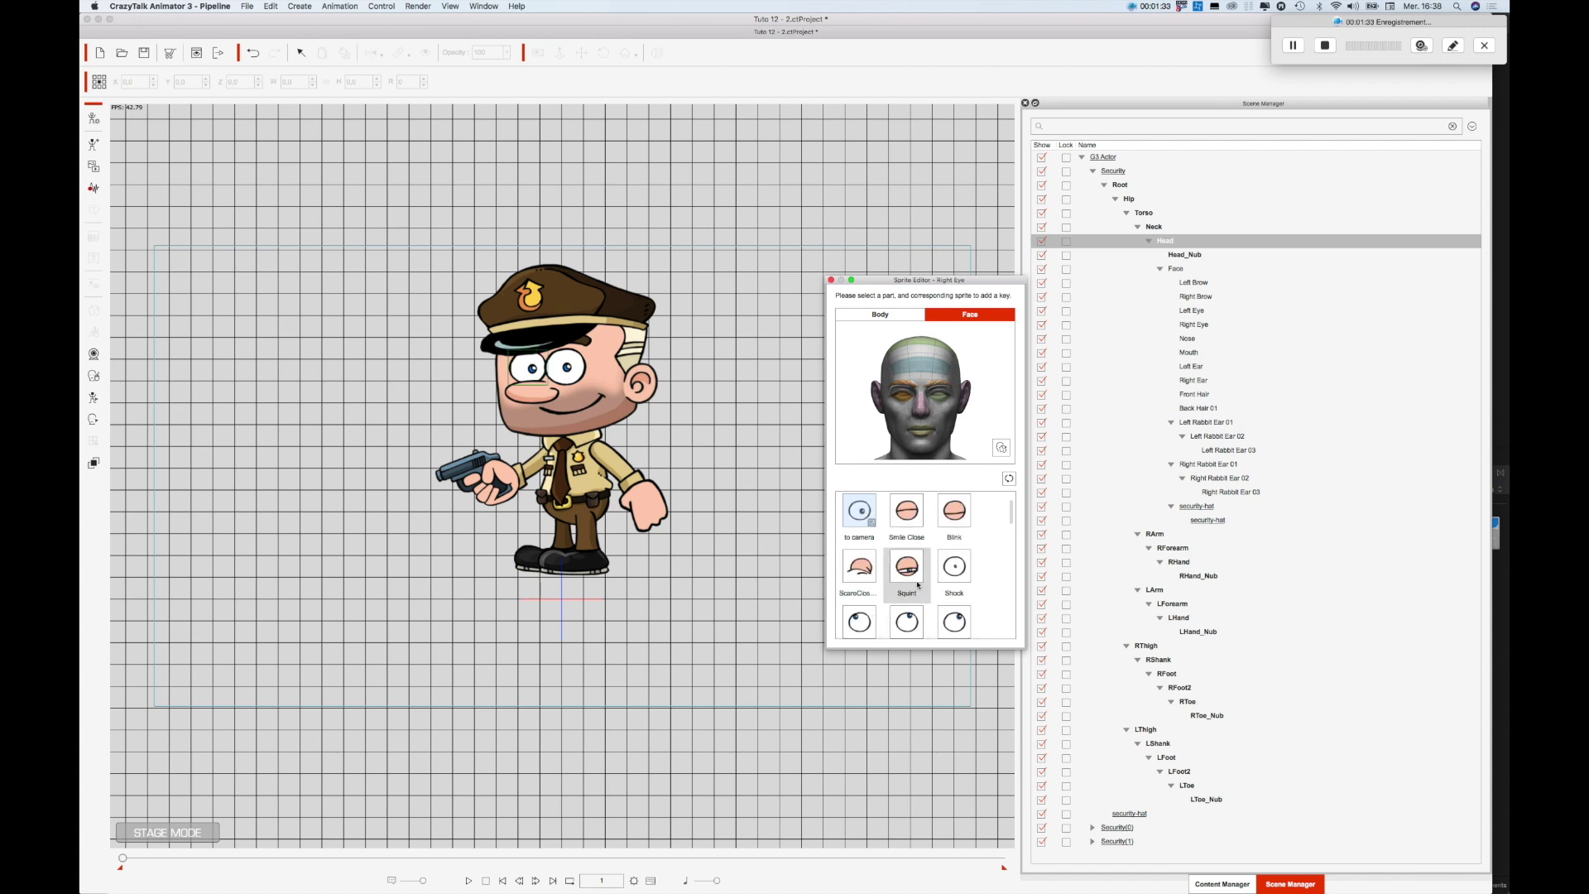
{"action": "scroll", "coordinate": [918, 586], "scroll_direction": "down", "scroll_amount": 3}
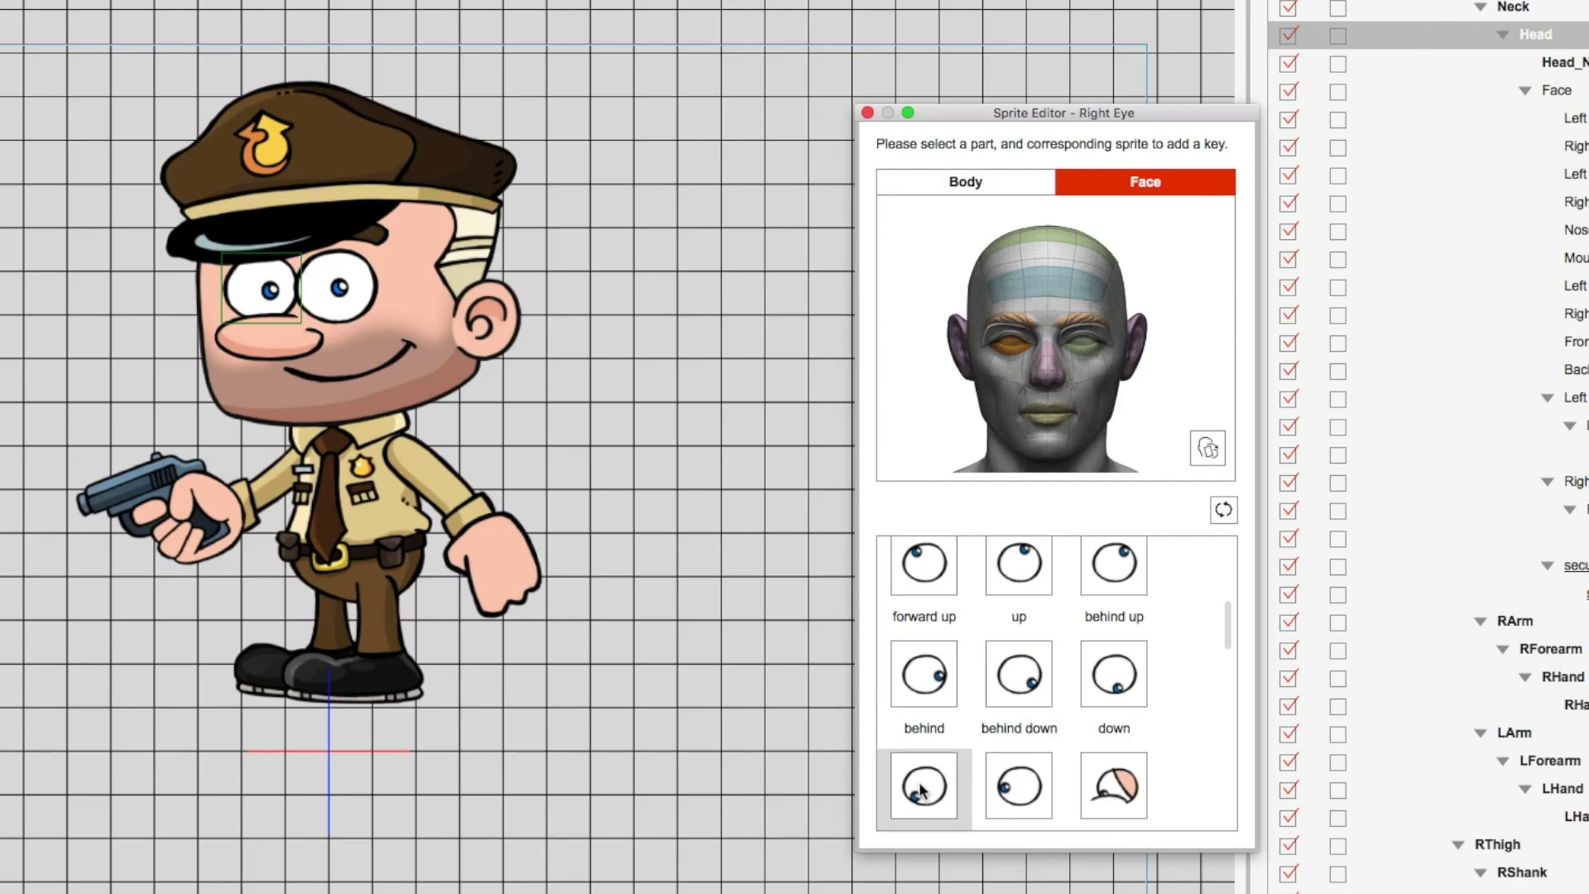
{"action": "left_click", "coordinate": [856, 614]}
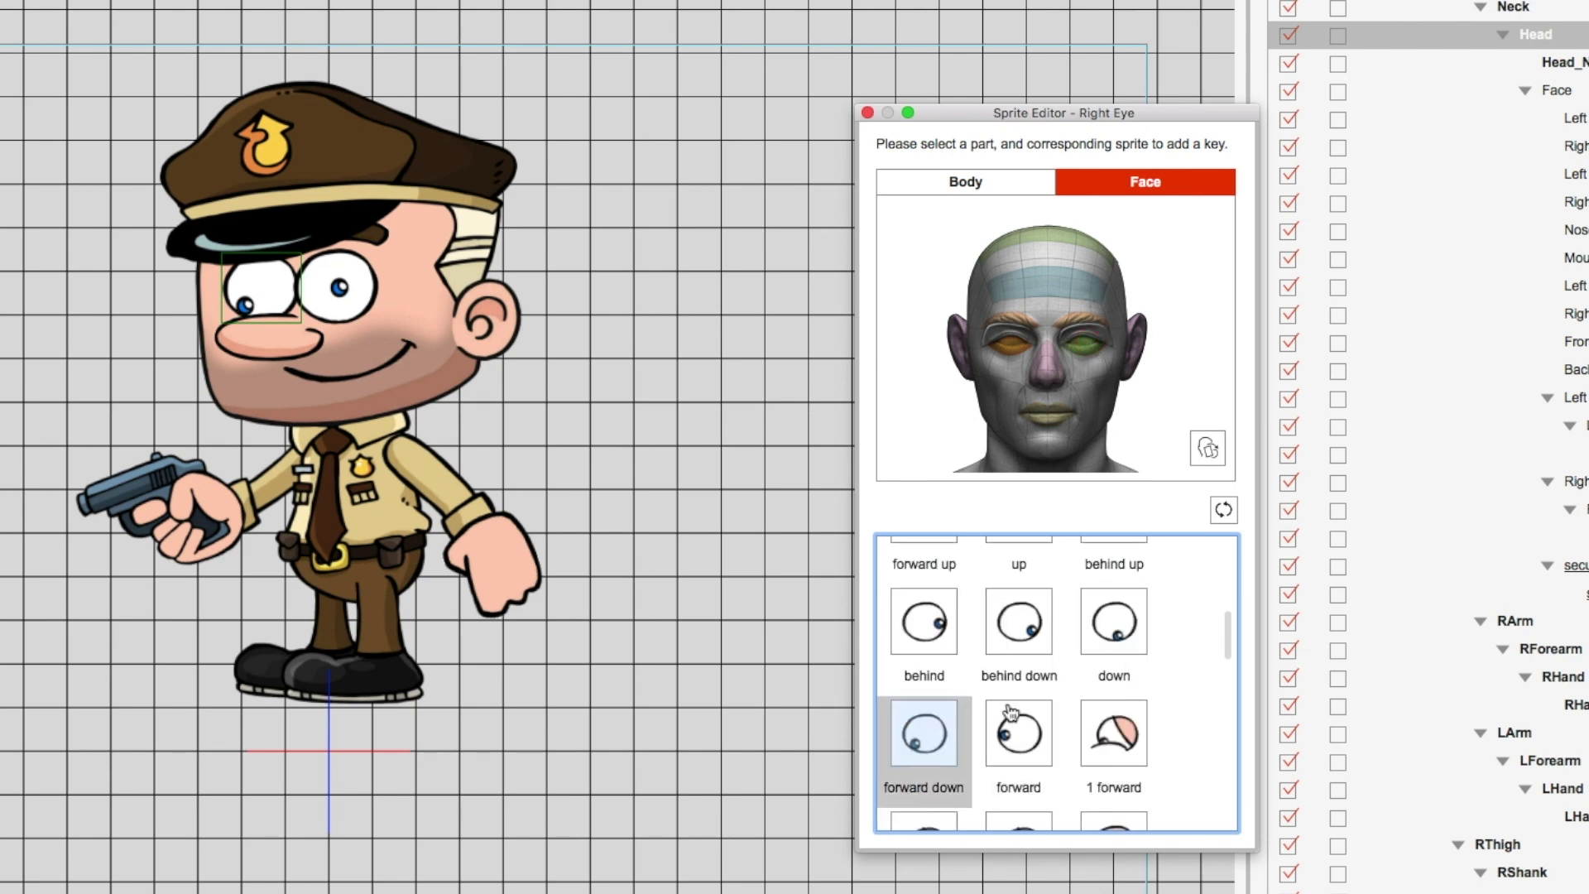
Step: Set the Security guard's Left Eye sprite to forward down at frame 1
{"action": "left_click", "coordinate": [1092, 351]}
{"action": "scroll", "coordinate": [1046, 774], "scroll_direction": "down", "scroll_amount": 3}
{"action": "scroll", "coordinate": [1041, 760], "scroll_direction": "down", "scroll_amount": 2}
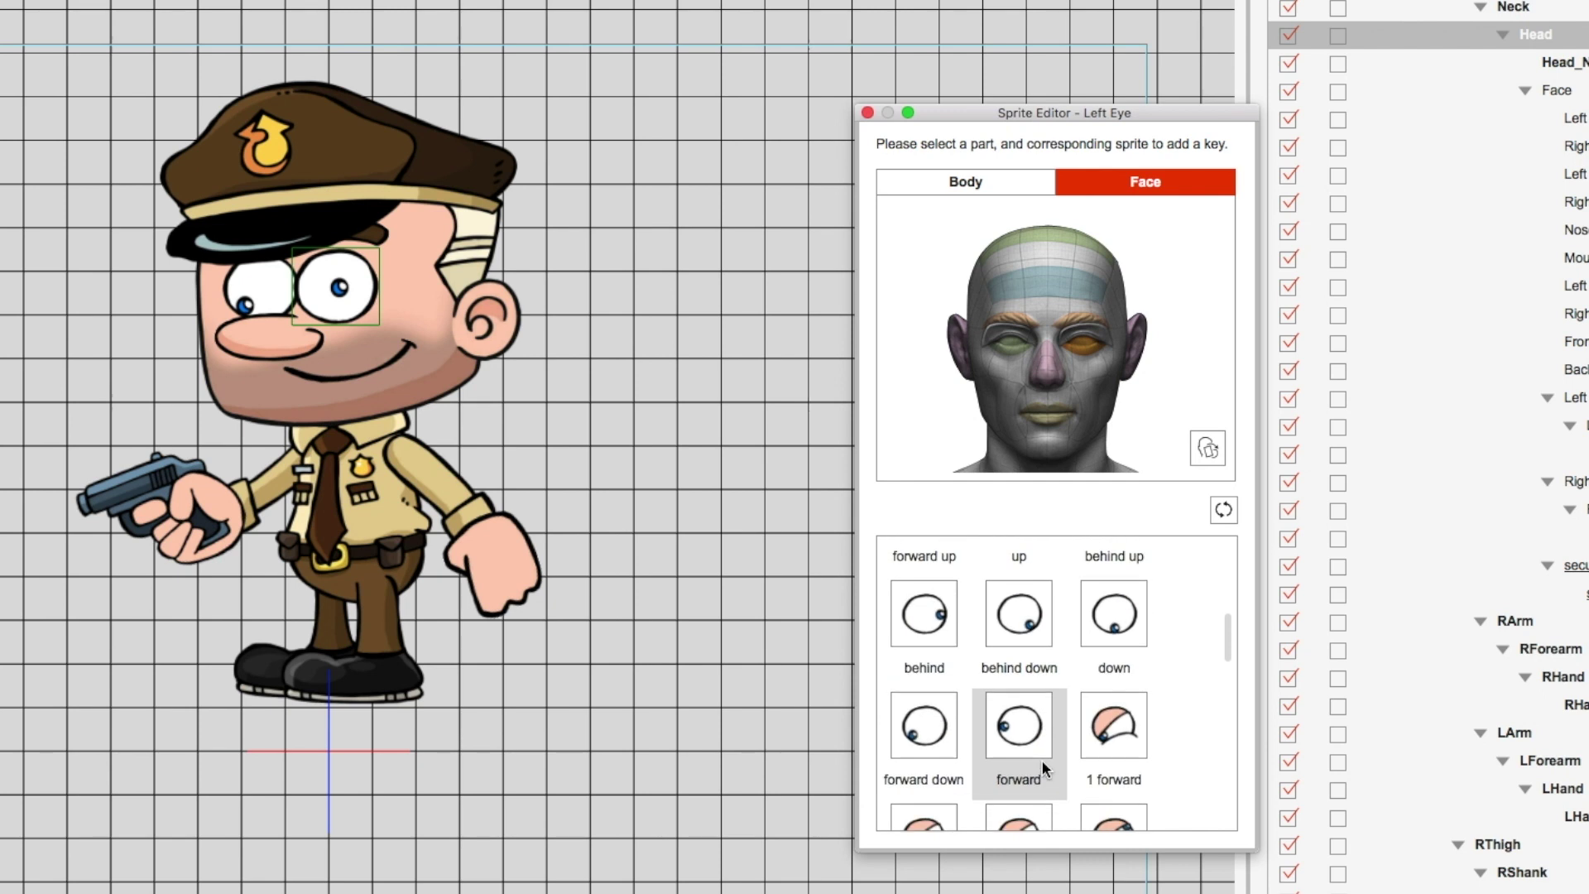
{"action": "left_click", "coordinate": [918, 735]}
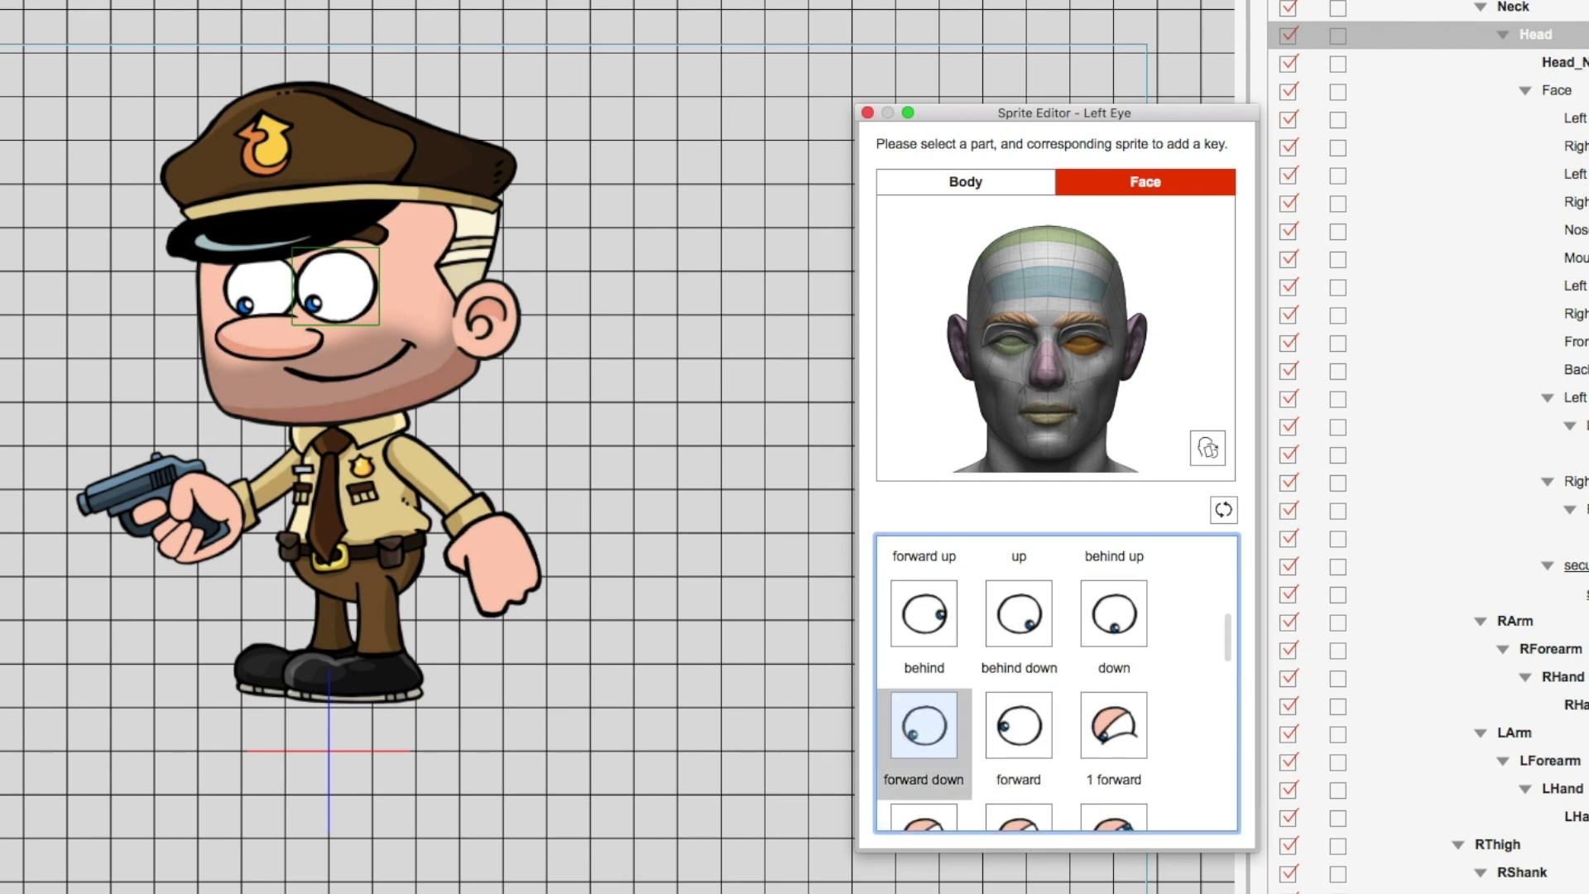
Step: Play ahead to where the guard's oppositely turned head appears, select that head, and set its Right Eye sprite to forward down
{"action": "key", "text": "space"}
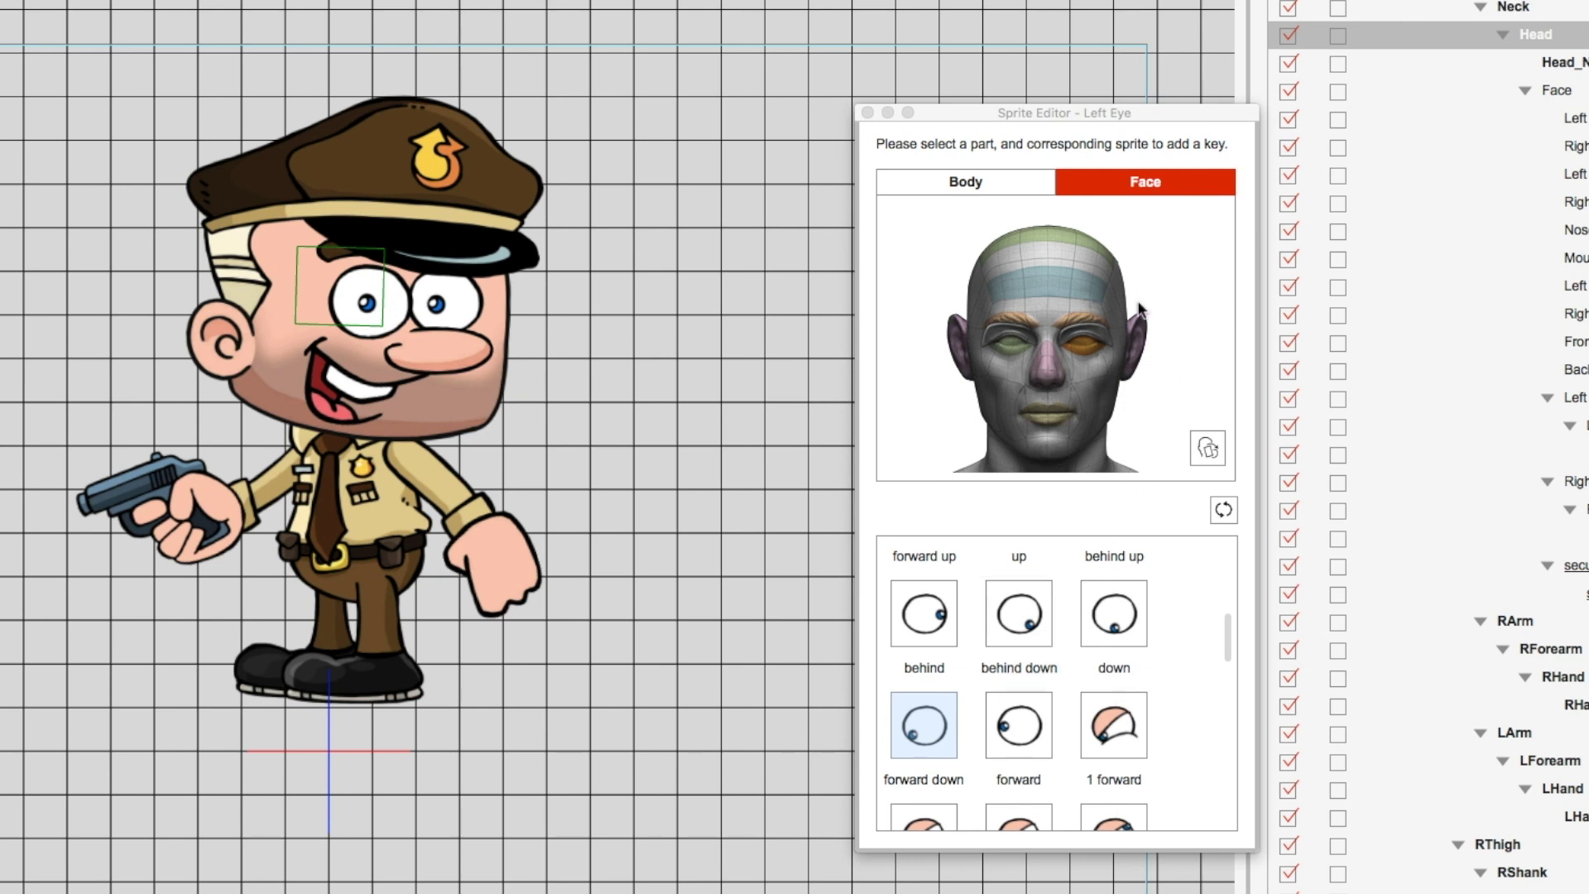
{"action": "left_click", "coordinate": [457, 404]}
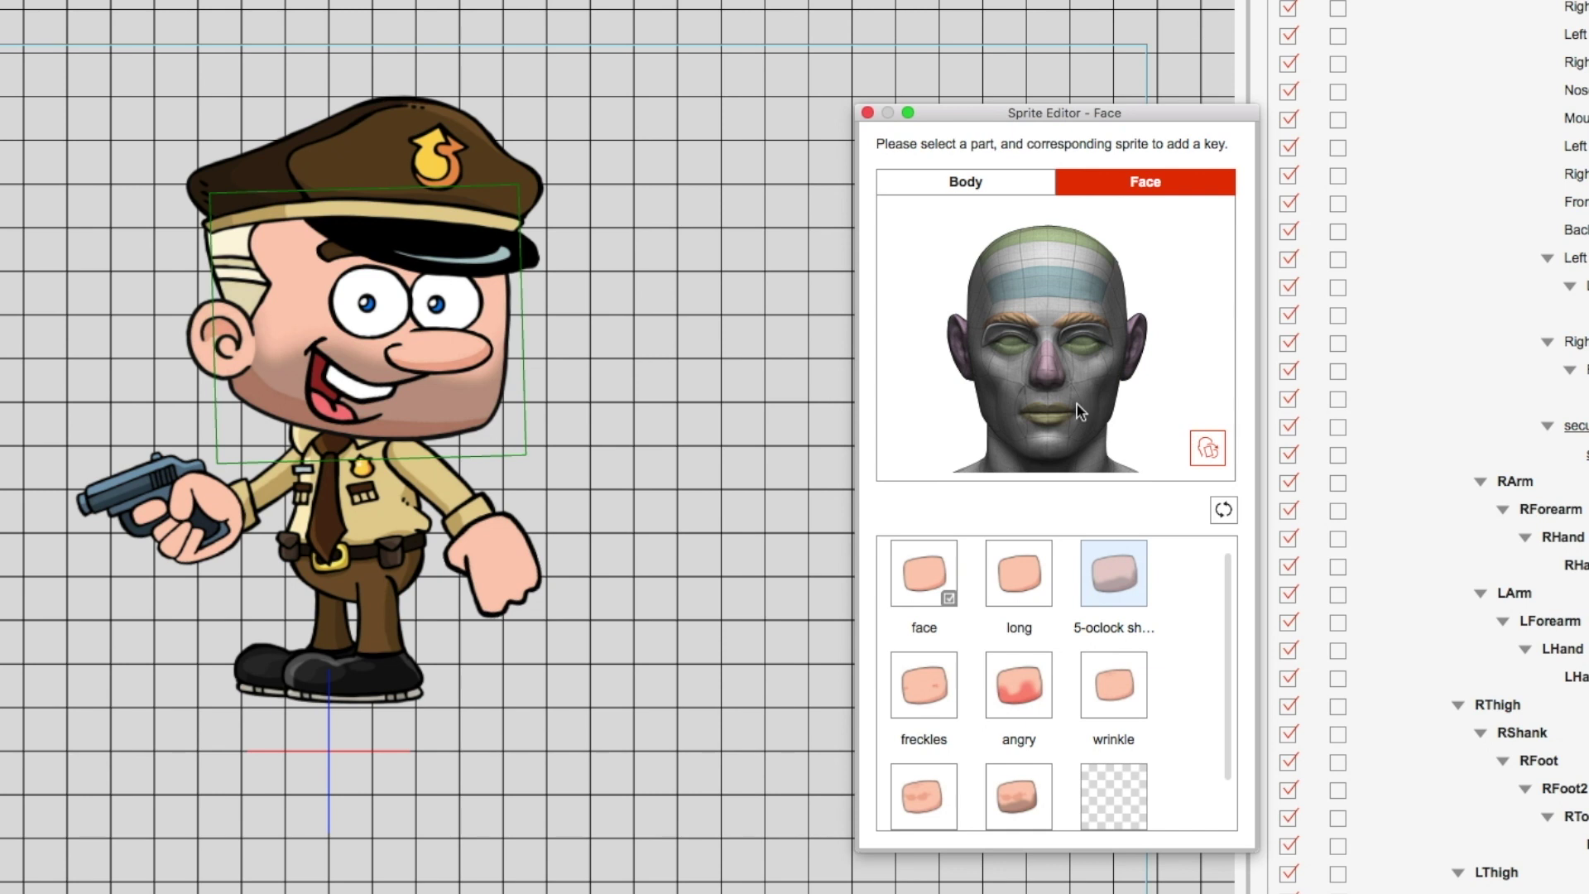
{"action": "left_click", "coordinate": [1011, 354]}
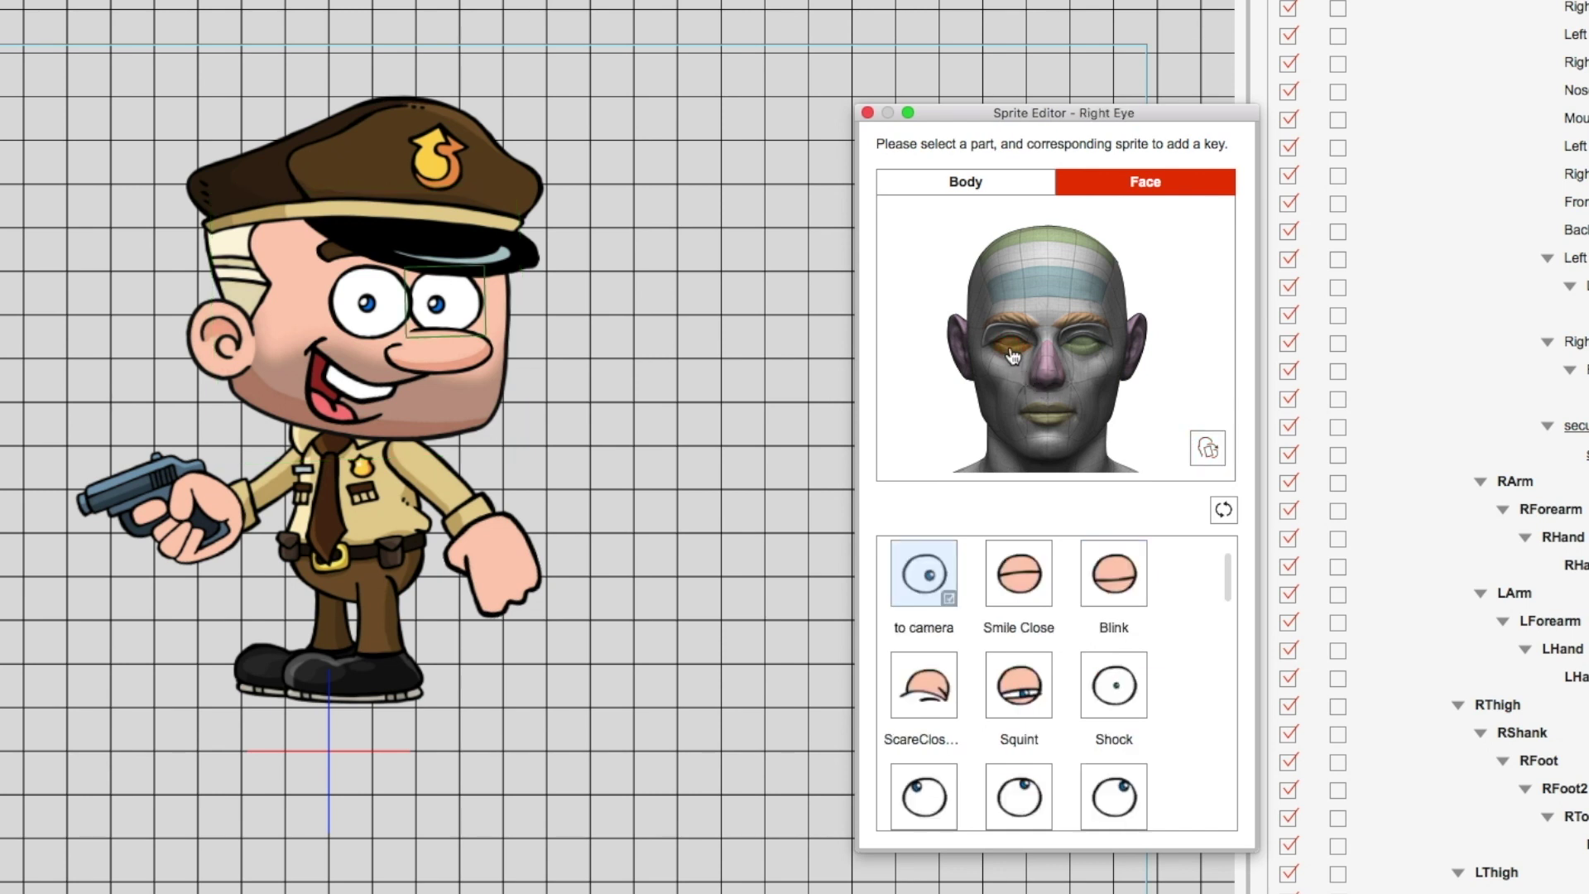
{"action": "scroll", "coordinate": [1066, 738], "scroll_direction": "down", "scroll_amount": 3}
{"action": "left_click", "coordinate": [1008, 726]}
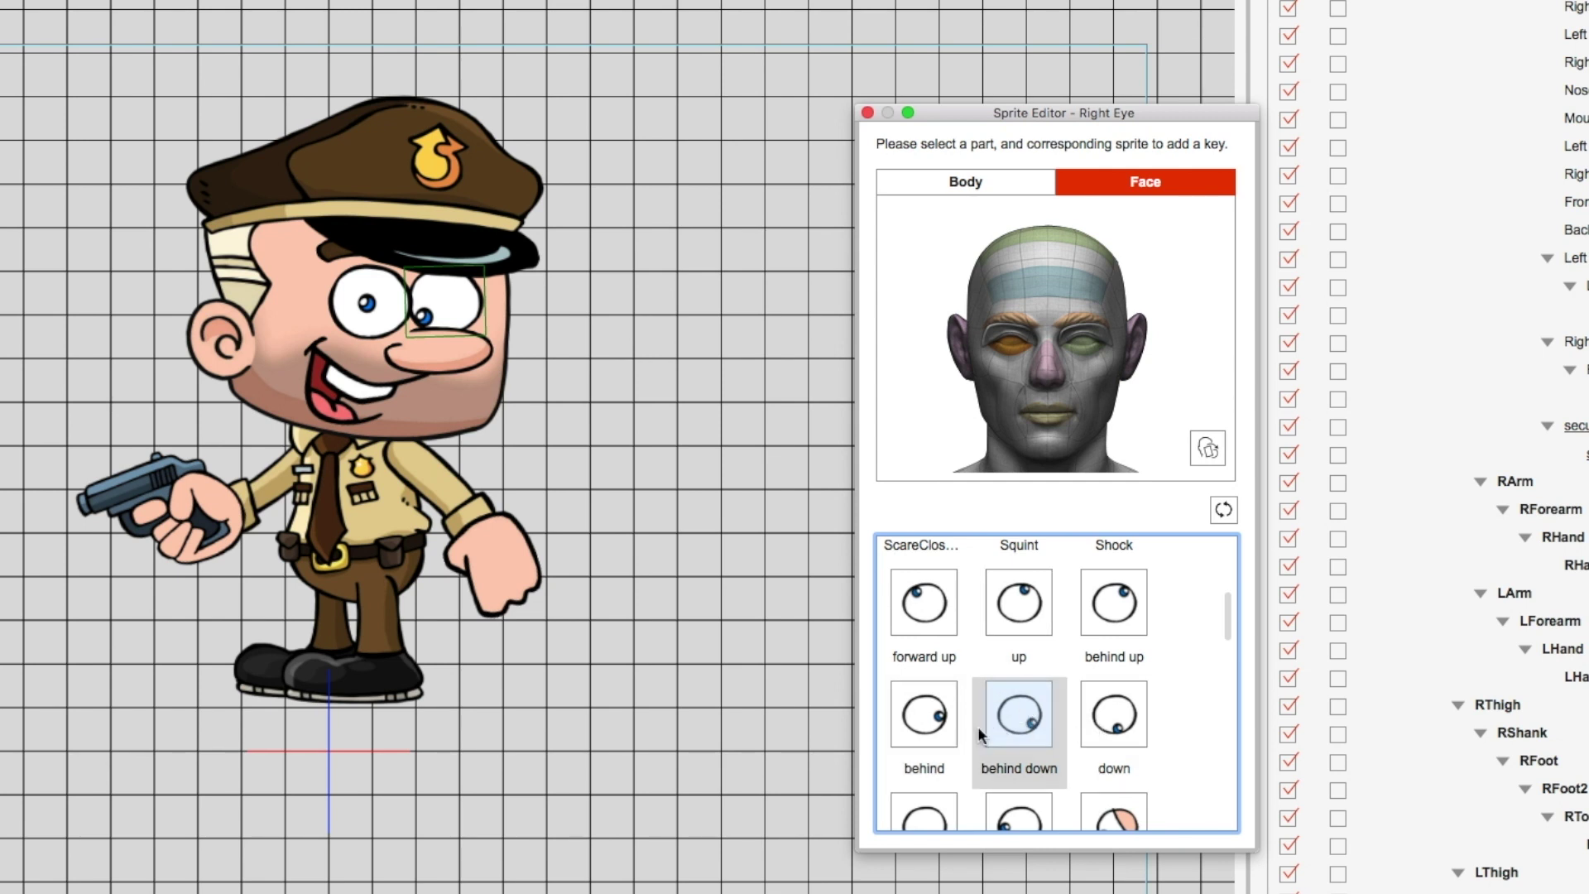
{"action": "scroll", "coordinate": [977, 736], "scroll_direction": "down", "scroll_amount": 3}
{"action": "left_click", "coordinate": [924, 644]}
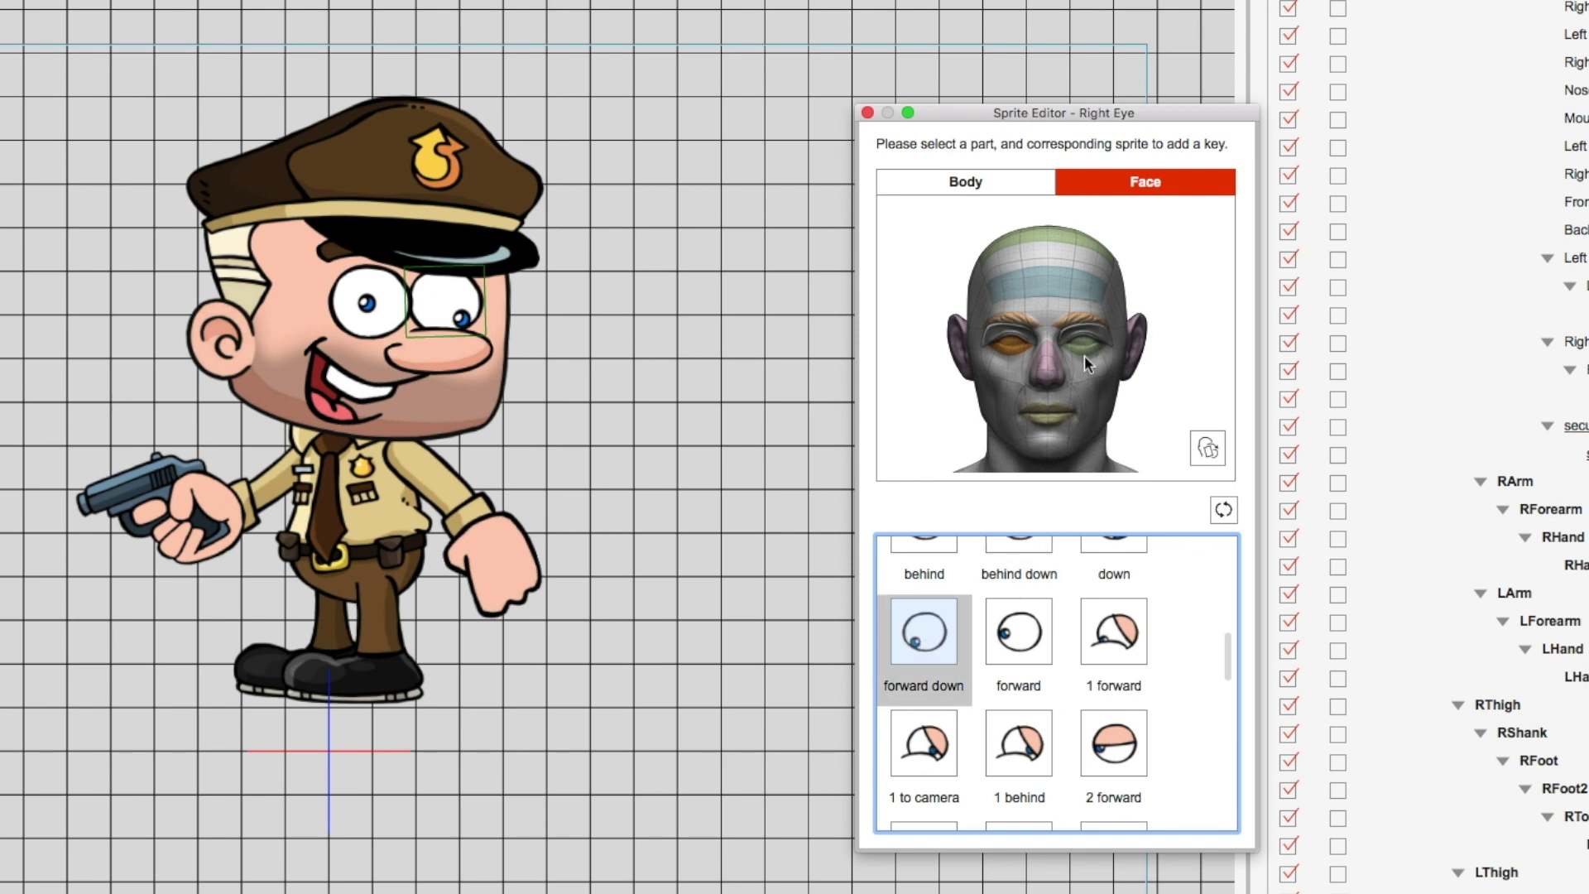
Step: Set the same head's Left Eye sprite to forward down, and play the animation with the Sprite Editor closed
{"action": "left_click", "coordinate": [1160, 474]}
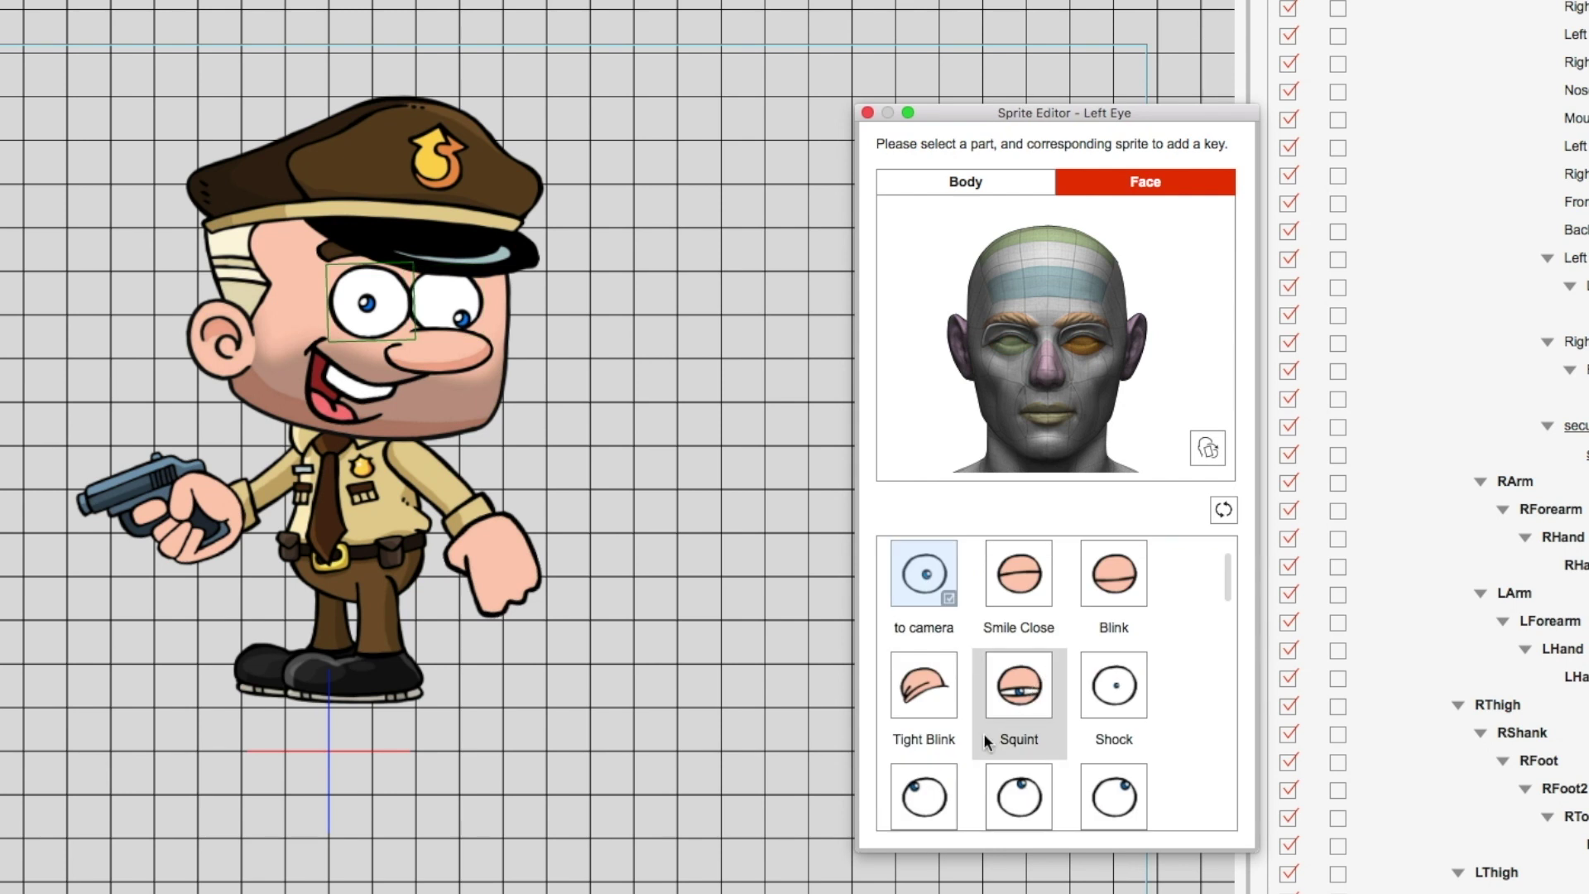
{"action": "scroll", "coordinate": [985, 739], "scroll_direction": "down", "scroll_amount": 5}
{"action": "left_click", "coordinate": [927, 684]}
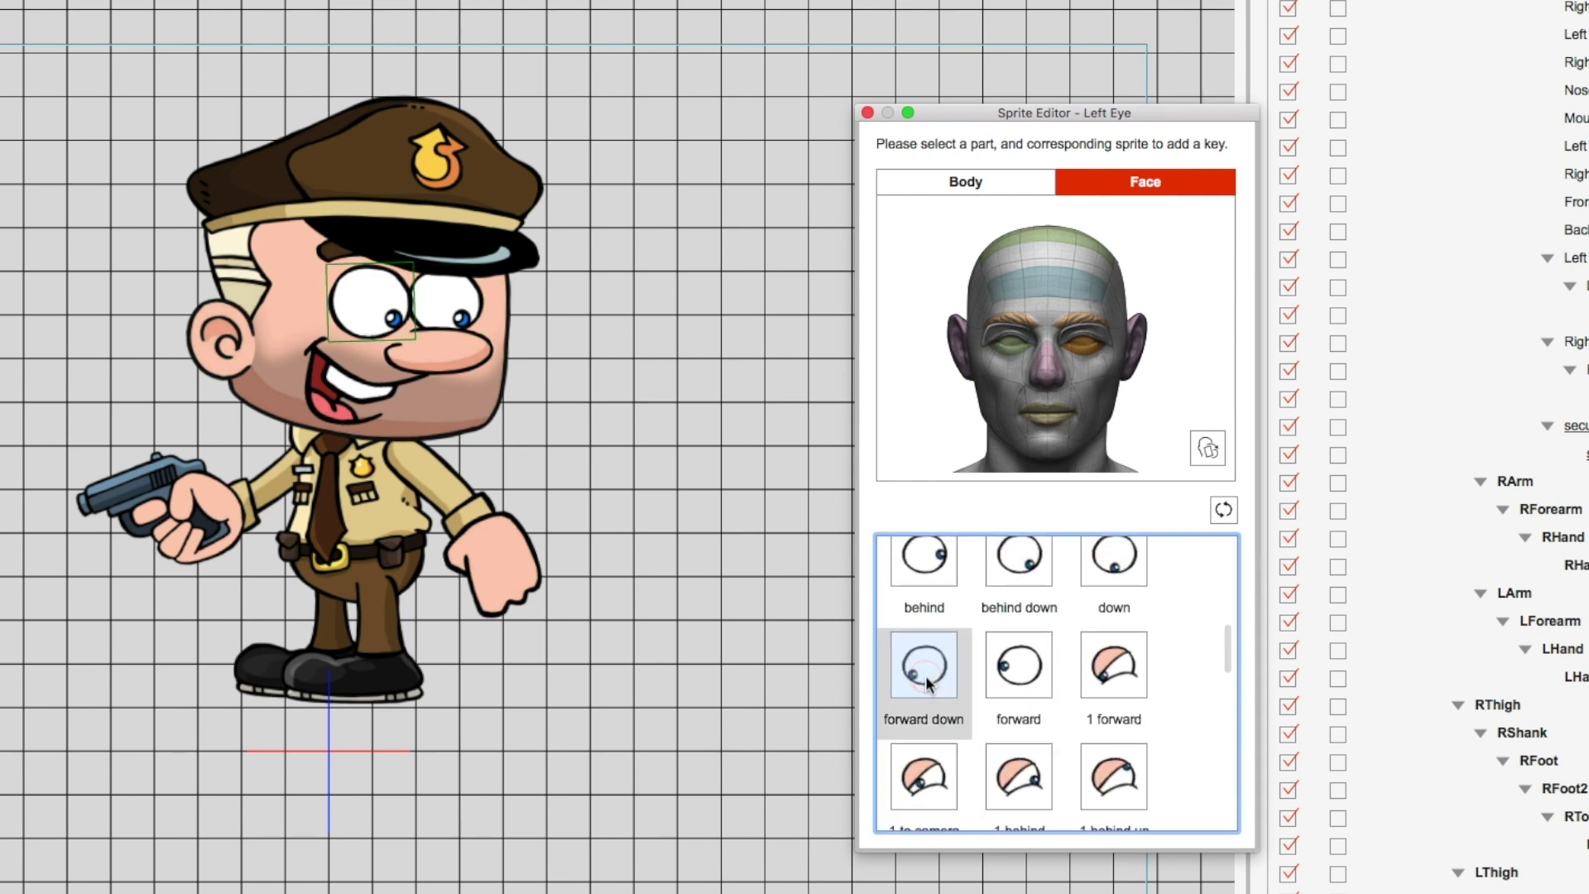
{"action": "left_click", "coordinate": [867, 112]}
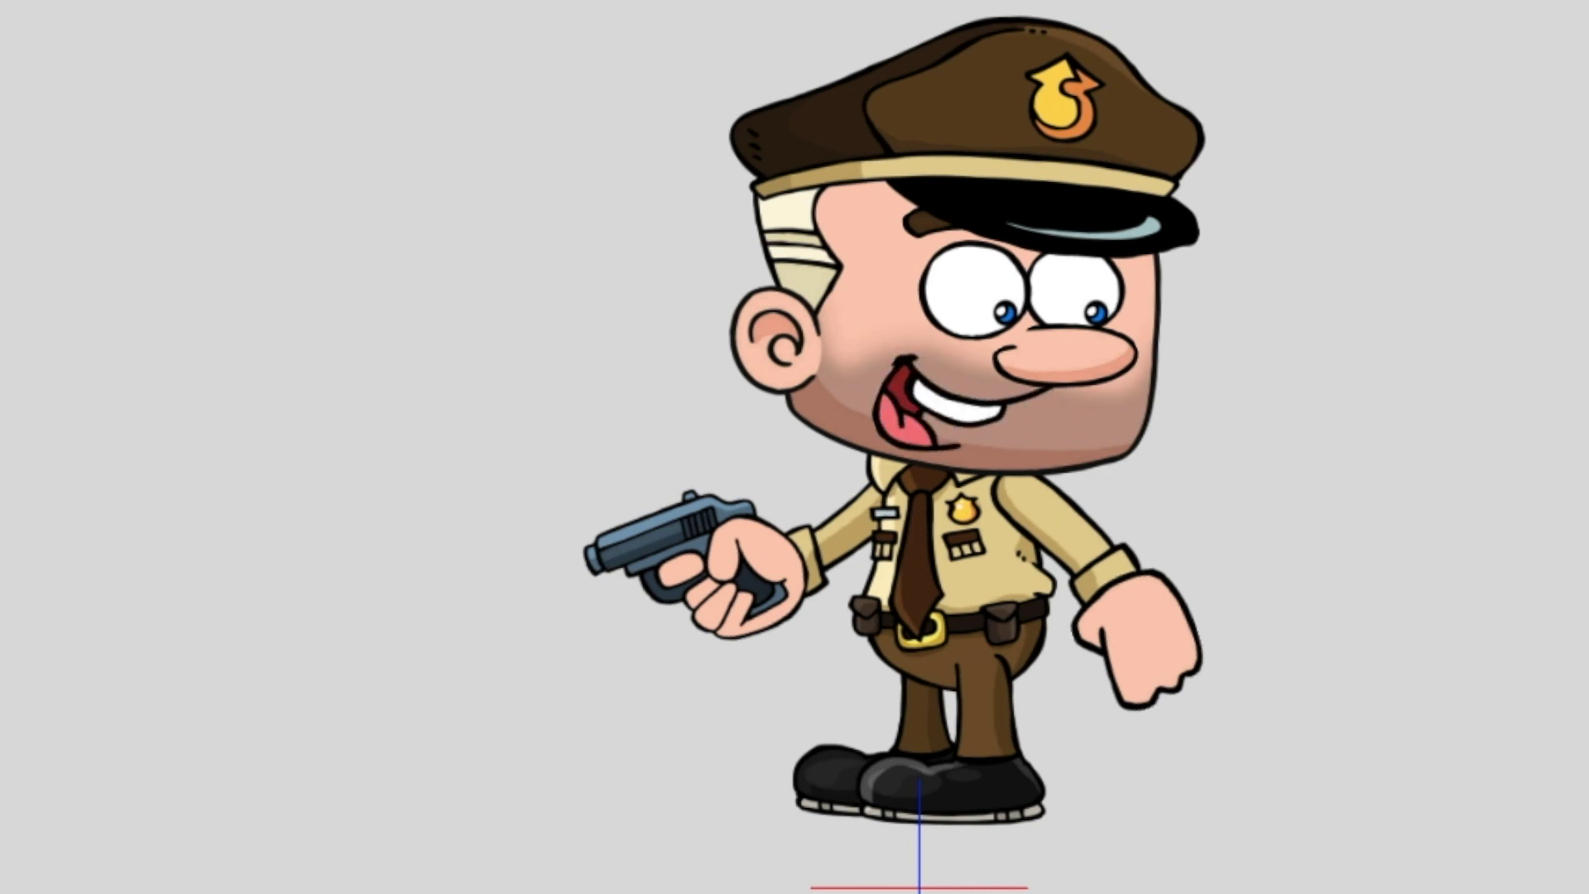
{"action": "key", "text": "space"}
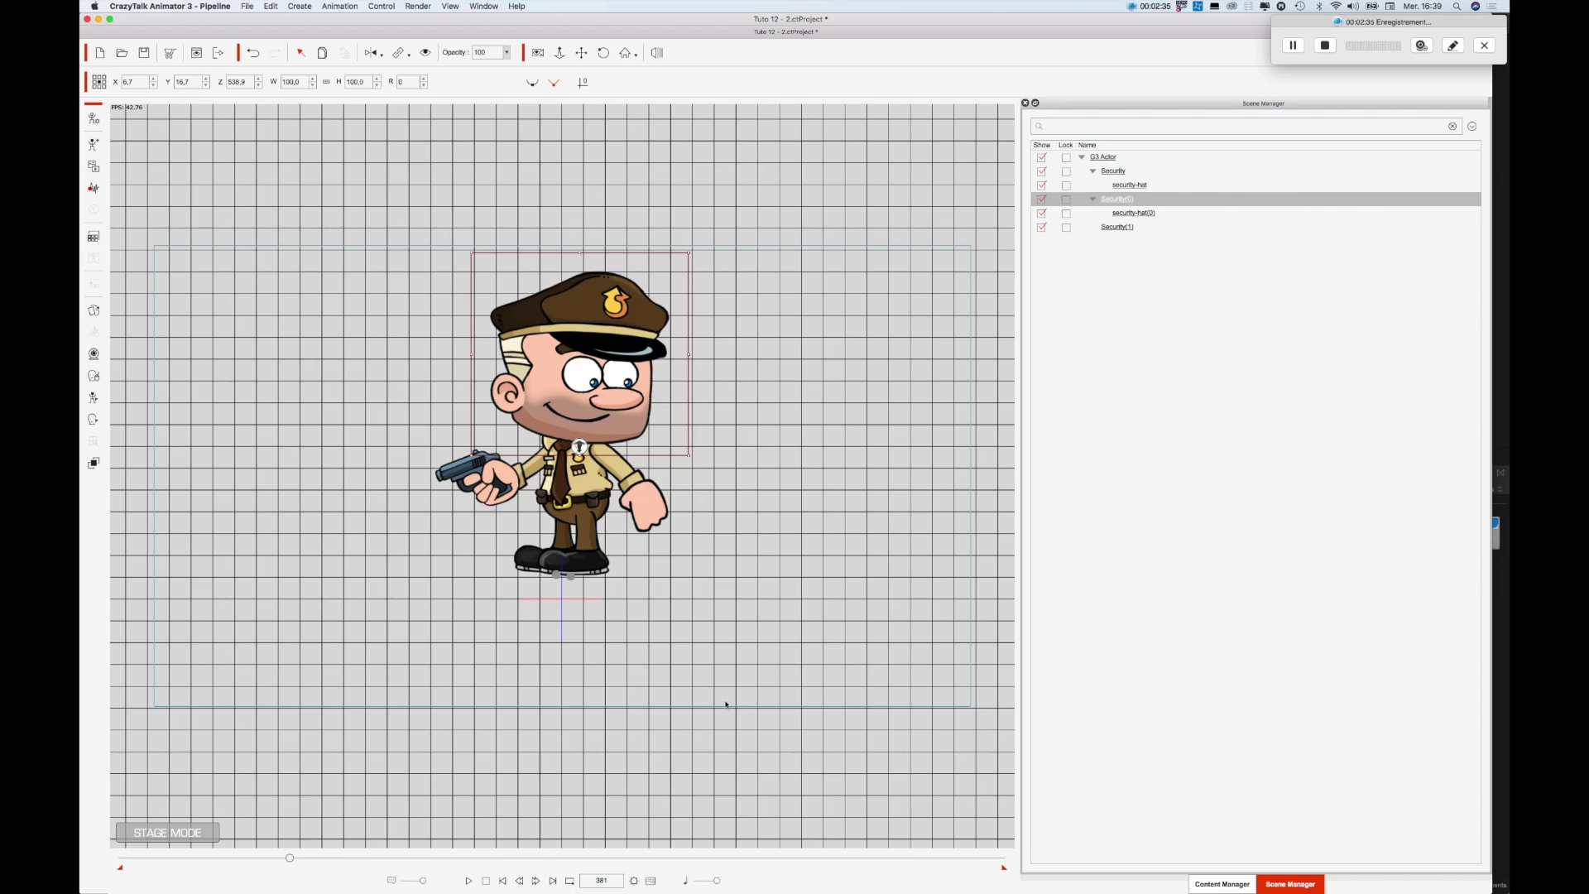